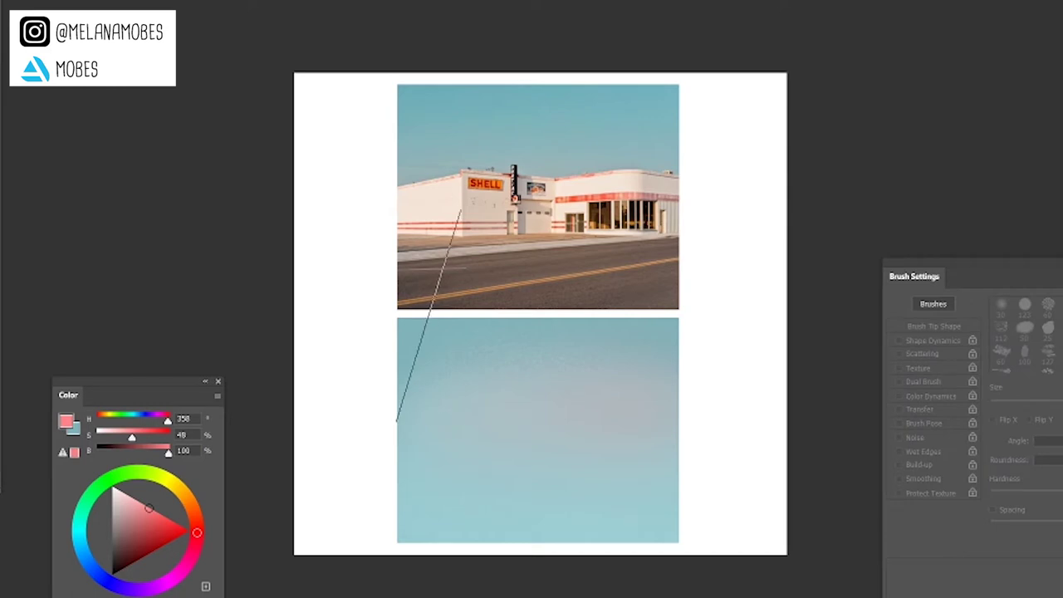
# Outline the building silhouette in the lower painting with a polygonal selection and fill it with pale off-white (H 18, S 7, B 90)
pyautogui.click(646, 451)
pyautogui.click(676, 484)
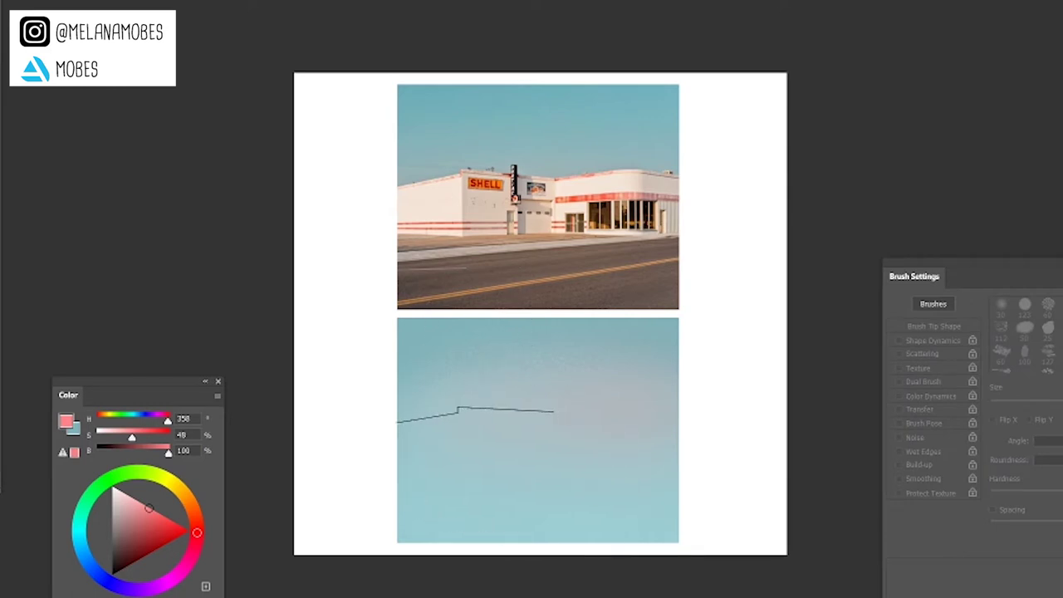
pyautogui.click(706, 582)
pyautogui.click(355, 581)
pyautogui.click(355, 494)
pyautogui.click(397, 422)
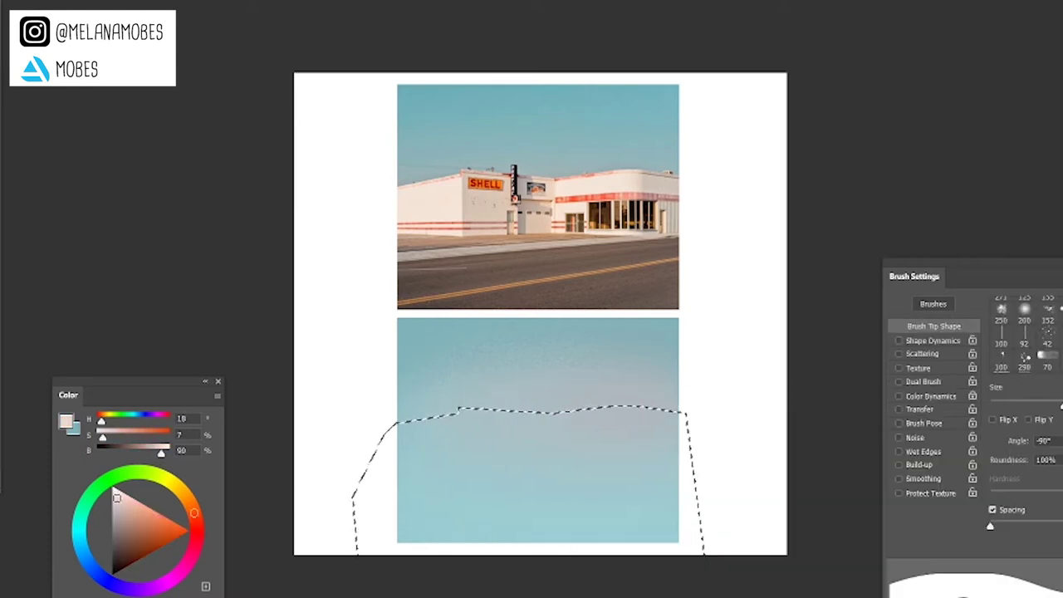
pyautogui.hotkey('alt', 'BackSpace')
pyautogui.hotkey('ctrl', 'd')
# Move the off-white building shape up slightly
pyautogui.hotkey('ctrl', 't')
pyautogui.hotkey('shift', 'Up')
pyautogui.press('Return')
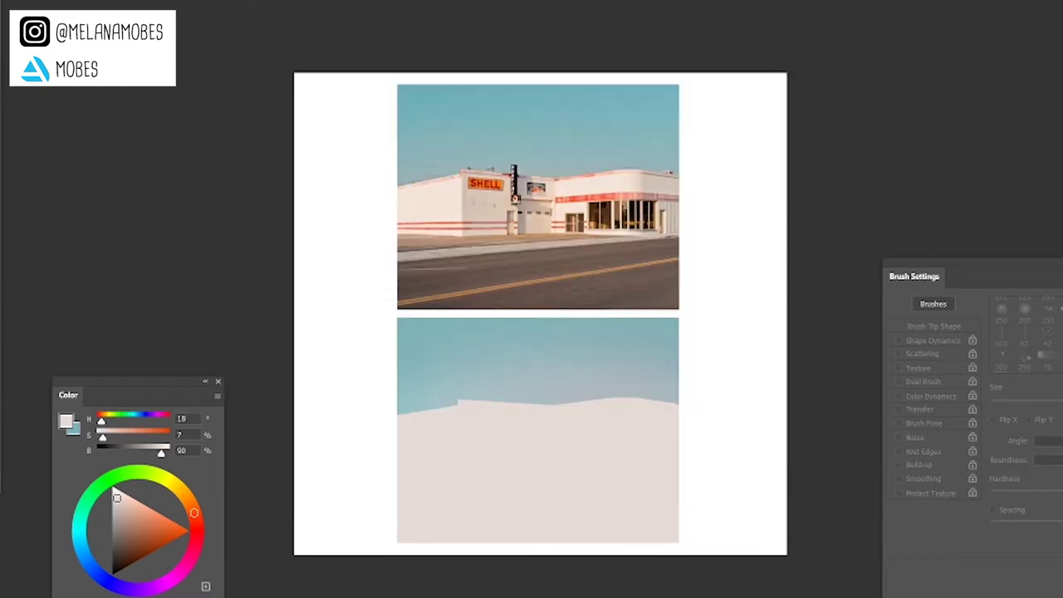
# Select the area below the building and fill it with the tan ground colour sampled from the reference photo (H 26, S 41, B 75)
pyautogui.click(689, 458)
pyautogui.click(740, 546)
pyautogui.doubleClick(676, 593)
pyautogui.keyDown('alt'); pyautogui.click(448, 243); pyautogui.keyUp('alt')
pyautogui.hotkey('alt', 'BackSpace')
pyautogui.hotkey('ctrl', 'd')
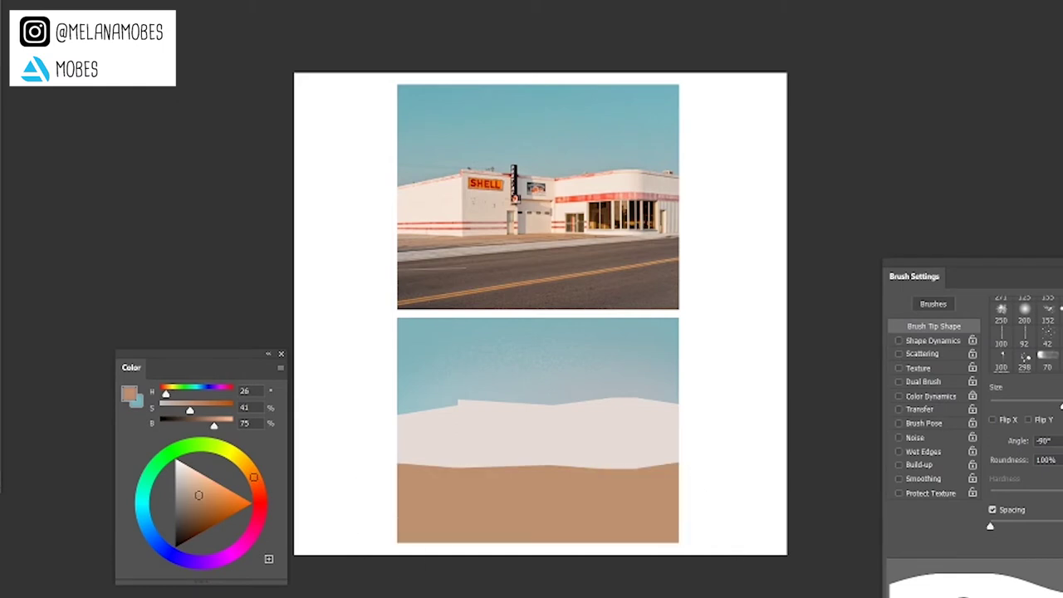
# Select the sloping road area across the foreground, fill it with dark greyish brown, and bring the Brush Settings panel further into view
pyautogui.press('l')
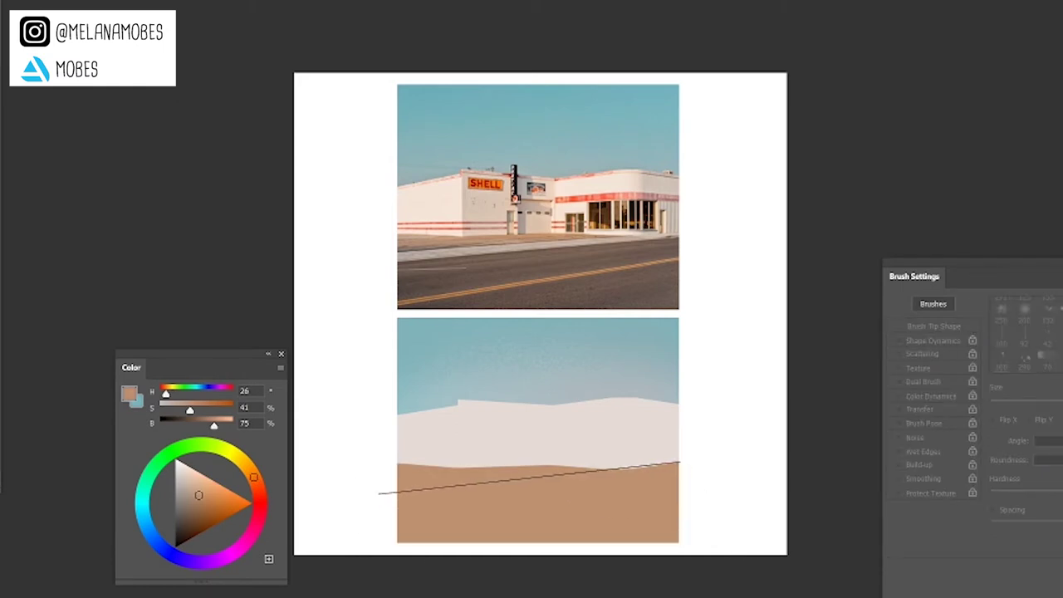
pyautogui.press('b')
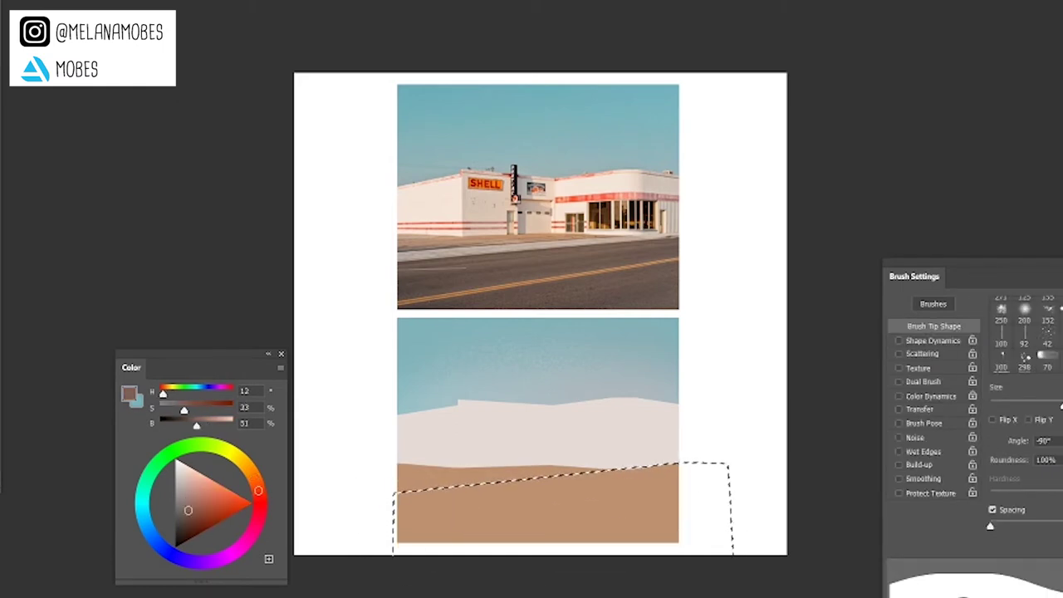
pyautogui.hotkey('alt', 'BackSpace')
pyautogui.hotkey('ctrl', 'd')
pyautogui.hotkey('ctrl', 'z')
pyautogui.hotkey('ctrl', 'z')
pyautogui.hotkey('ctrl', 'shift', 'z')
pyautogui.hotkey('ctrl', 'shift', 'z')
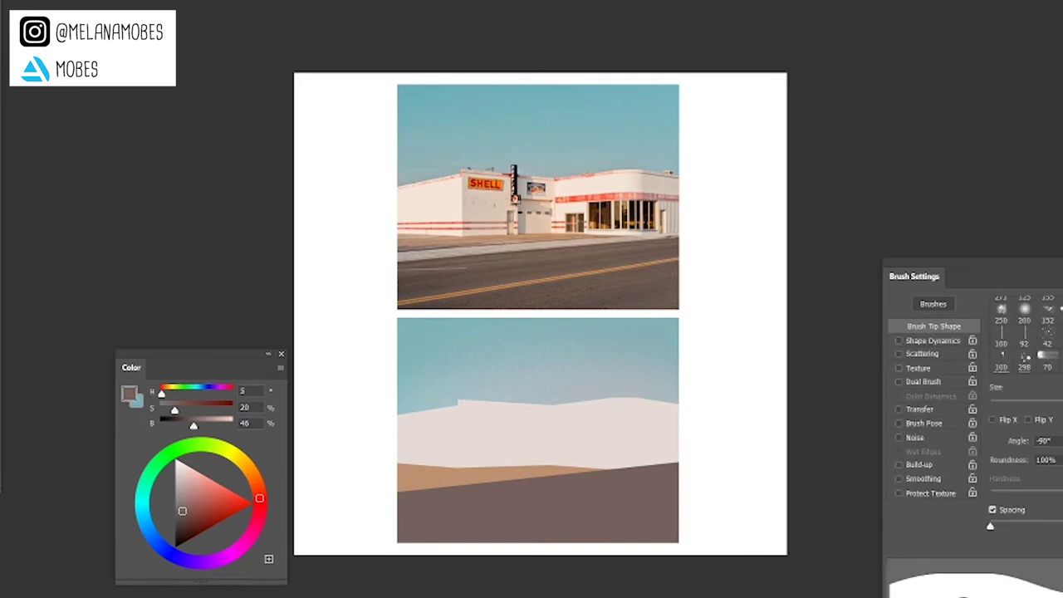
pyautogui.moveTo(956, 276); pyautogui.dragTo(878, 289)
pyautogui.hotkey('ctrl', 't')
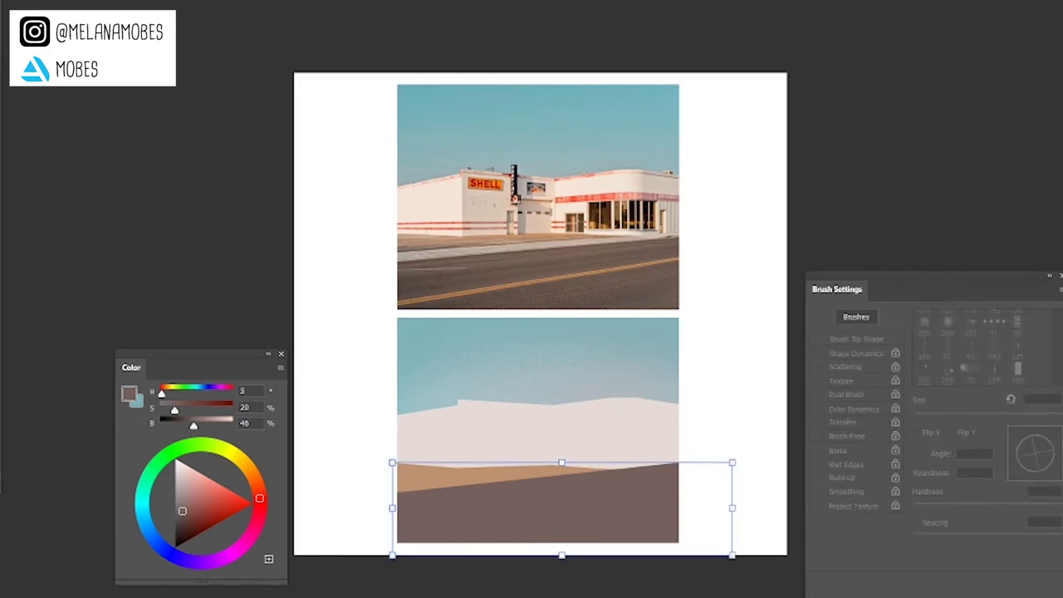
pyautogui.moveTo(743, 458); pyautogui.dragTo(769, 443)
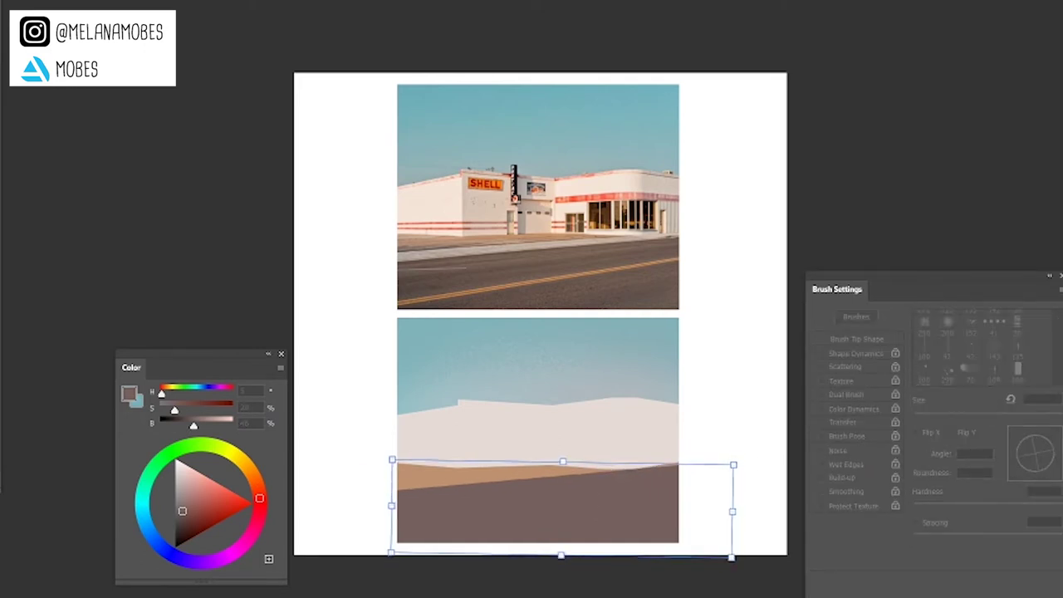
pyautogui.press('Escape')
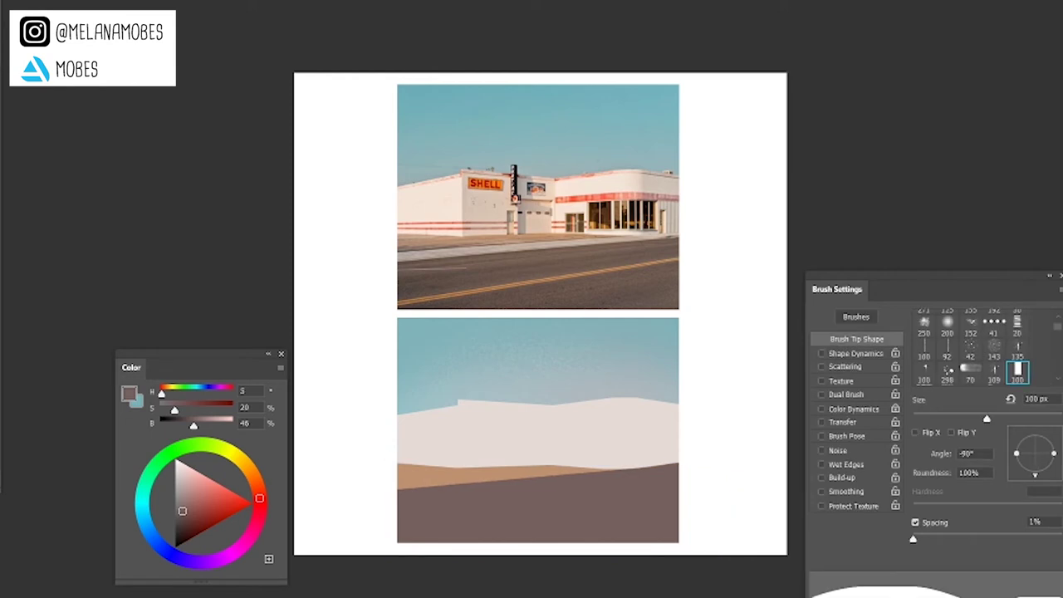
# Select the building's left side wall and paint it in warm cream, starting from the sampled off-white
pyautogui.keyDown('alt'); pyautogui.click(640, 425); pyautogui.keyUp('alt')
pyautogui.hotkey('ctrl', '+')
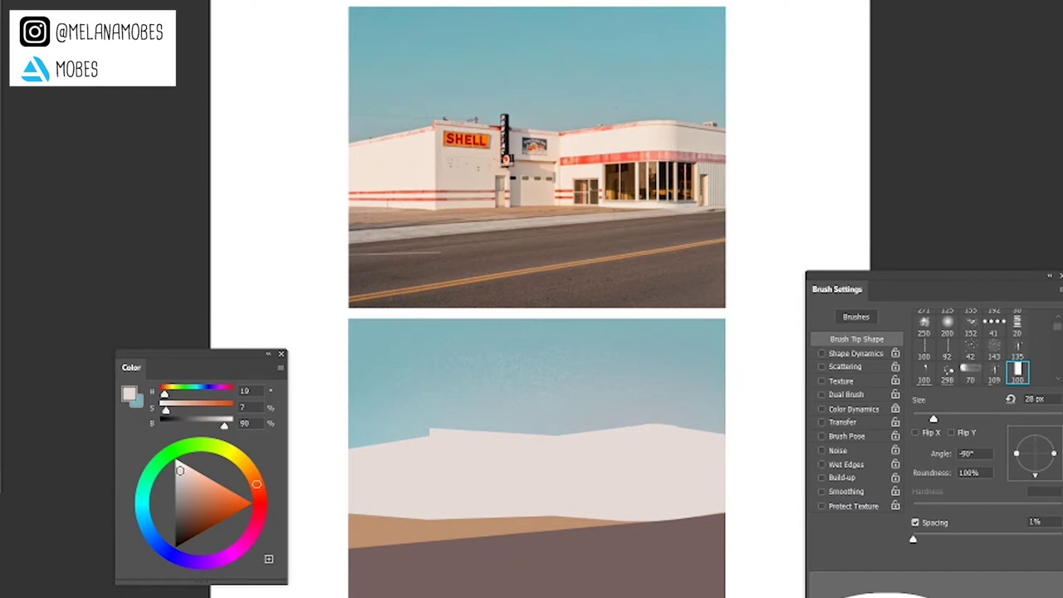
pyautogui.hotkey('ctrl', '-')
pyautogui.hotkey('ctrl', '+')
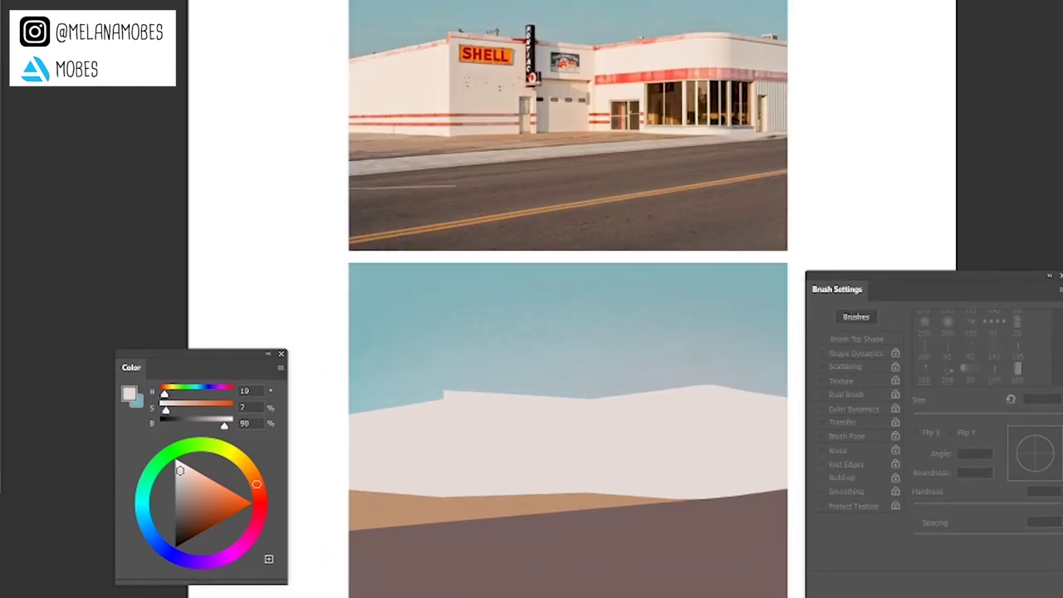
pyautogui.hotkey('ctrl', '-')
pyautogui.click(378, 499)
pyautogui.click(366, 447)
pyautogui.click(398, 395)
pyautogui.click(453, 405)
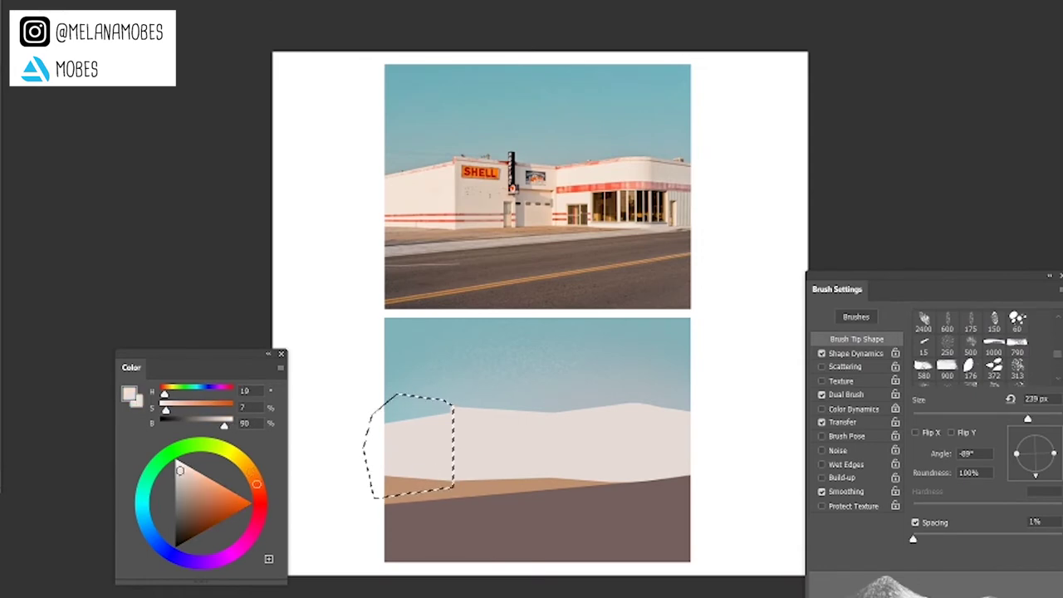
pyautogui.hotkey('ctrl', '+')
pyautogui.hotkey('ctrl', '-')
pyautogui.hotkey('ctrl', '-')
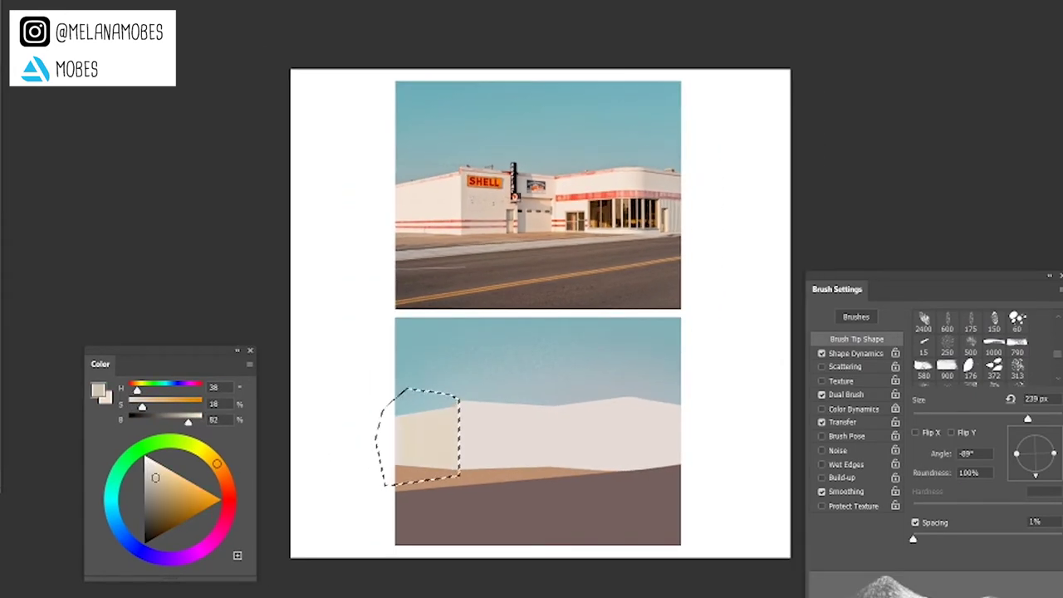
# Invert the selection and paint the building's middle wall in warm cream with vertical strokes
pyautogui.hotkey('ctrl', 'shift', 'i')
pyautogui.moveTo(486, 406)
pyautogui.mouseDown()
pyautogui.moveTo(490, 465)
pyautogui.moveTo(502, 466)
pyautogui.moveTo(478, 465)
pyautogui.mouseUp()
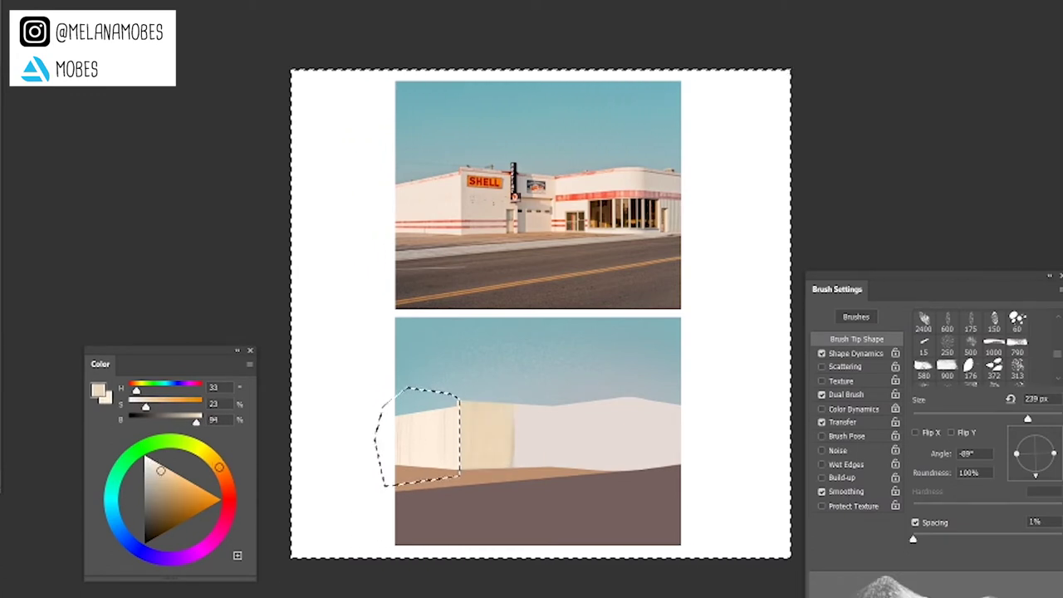
pyautogui.hotkey('ctrl', '+')
pyautogui.moveTo(515, 407); pyautogui.dragTo(515, 507)
pyautogui.moveTo(509, 419); pyautogui.dragTo(540, 474)
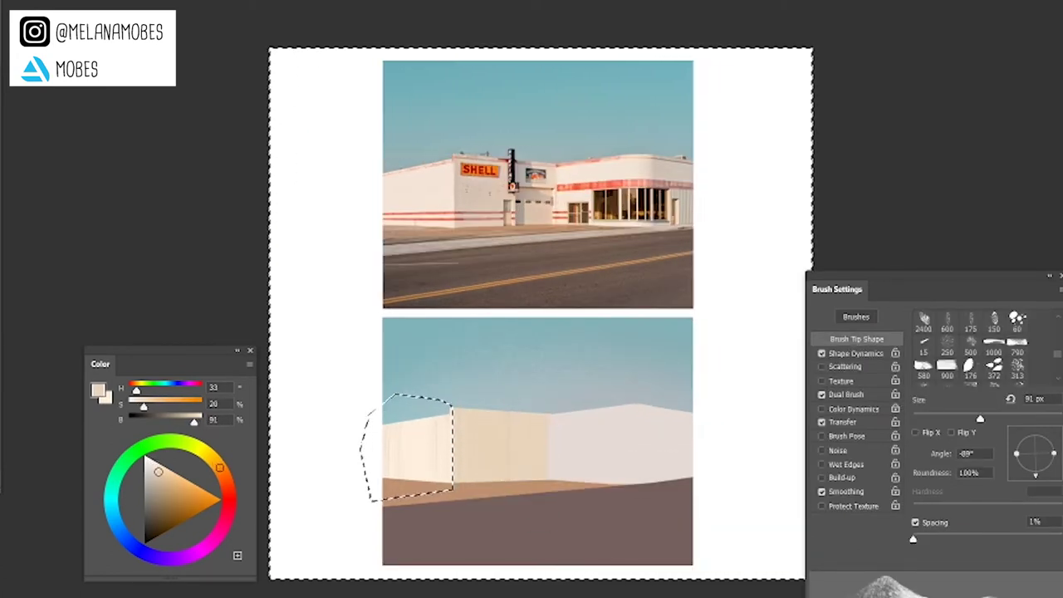
# Subtract the building's right wing from the selection with a polygonal outline starting at the inner corner
pyautogui.press('l')
pyautogui.keyDown('alt'); pyautogui.click(555, 490); pyautogui.keyUp('alt')
pyautogui.click(556, 380)
pyautogui.click(692, 363)
pyautogui.click(734, 403)
pyautogui.click(721, 494)
pyautogui.doubleClick(630, 530)
pyautogui.hotkey('ctrl', '-')
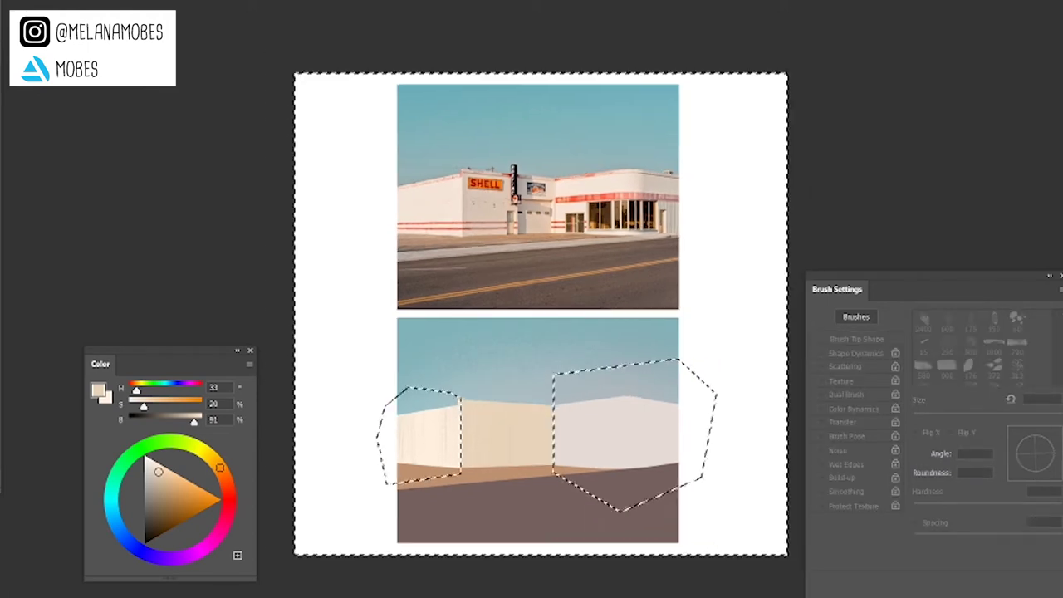
# Shade the middle wall in darker beige and switch the selection to the left wall and right wing
pyautogui.press('b')
pyautogui.hotkey('ctrl', 'd')
pyautogui.hotkey('ctrl', '+')
pyautogui.press('b')
pyautogui.hotkey('ctrl', 'shift', 'd')
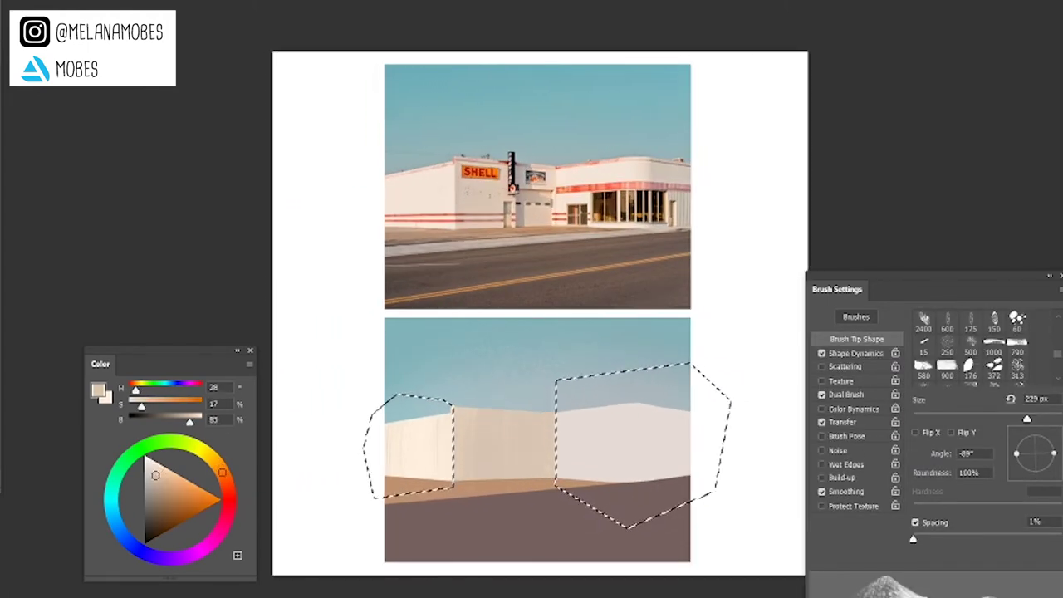
# Paint the building's right wing with a light cream front and a cooler pinkish side beyond the corner
pyautogui.keyDown('alt'); pyautogui.click(689, 440); pyautogui.keyUp('alt')
pyautogui.moveTo(688, 440); pyautogui.dragTo(656, 449)
pyautogui.keyDown('alt'); pyautogui.click(631, 432); pyautogui.keyUp('alt')
pyautogui.moveTo(615, 415)
pyautogui.mouseDown()
pyautogui.moveTo(565, 465)
pyautogui.moveTo(681, 449)
pyautogui.mouseUp()
pyautogui.moveTo(631, 415); pyautogui.dragTo(689, 439)
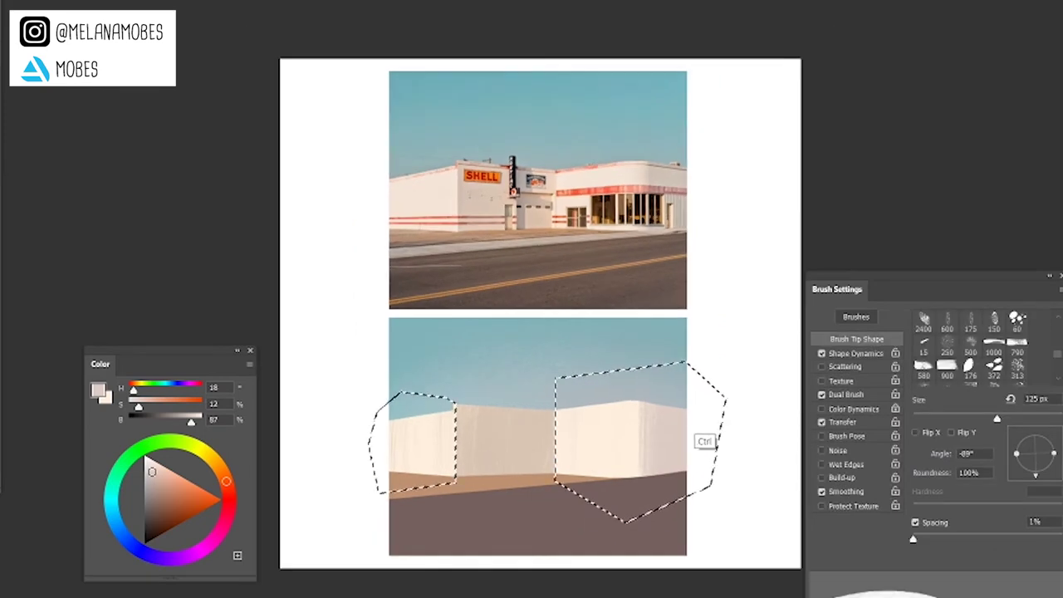
# Clear the selection and paint varied tan and brown strokes over the ground in front of the building
pyautogui.hotkey('ctrl', 'd')
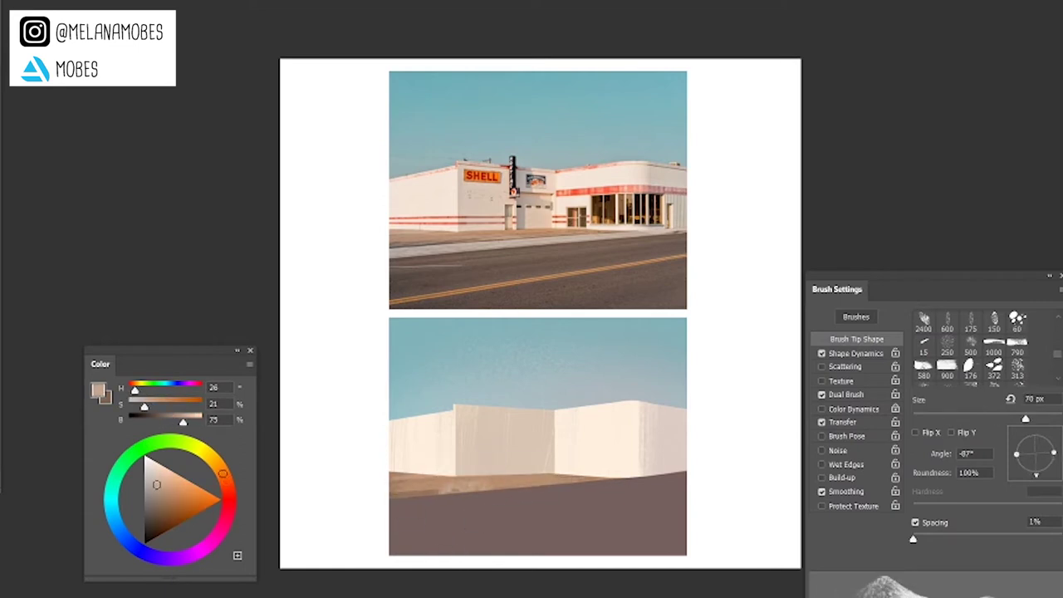
pyautogui.scroll(1, 540, 313)
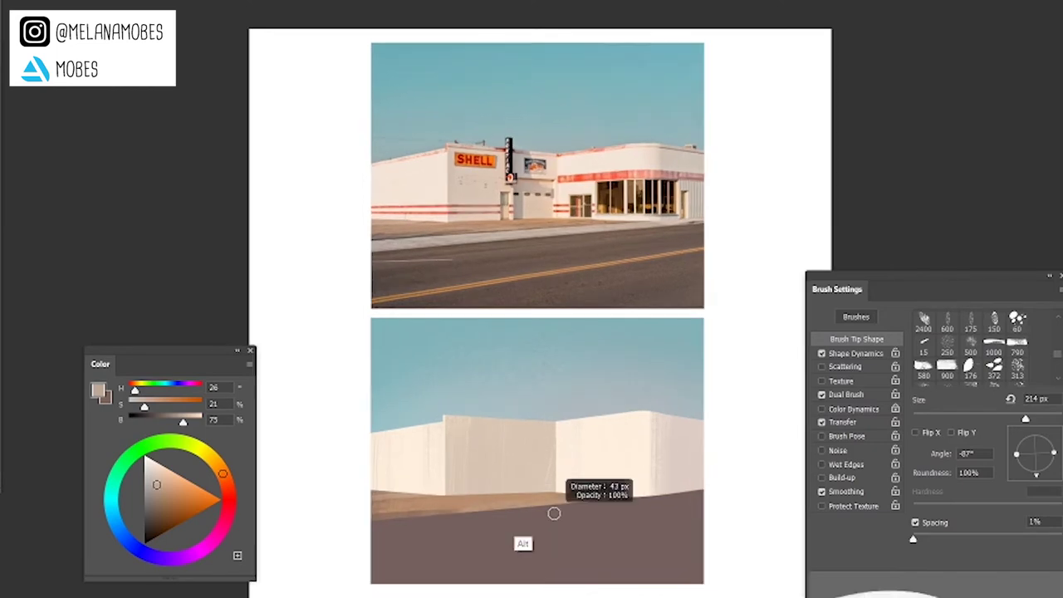
pyautogui.scroll(-1, 541, 313)
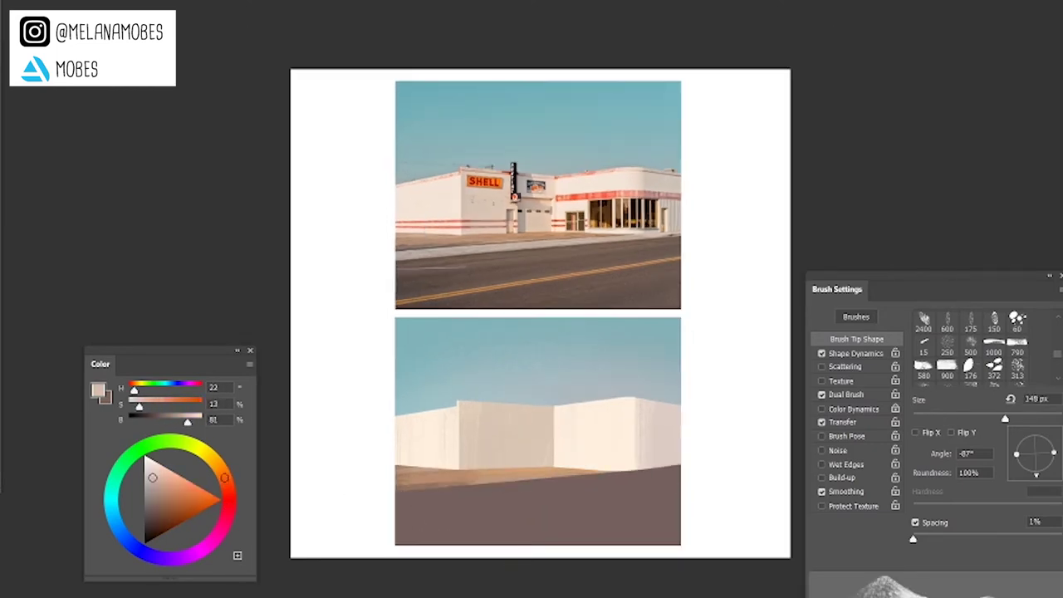
# Mask the area above the road edge with a polygonal selection, paint a pale pinkish-grey sidewalk strip along it, and deselect
pyautogui.press('l')
pyautogui.click(363, 508)
pyautogui.click(361, 486)
pyautogui.click(449, 432)
pyautogui.click(694, 431)
pyautogui.click(686, 471)
pyautogui.press('b')
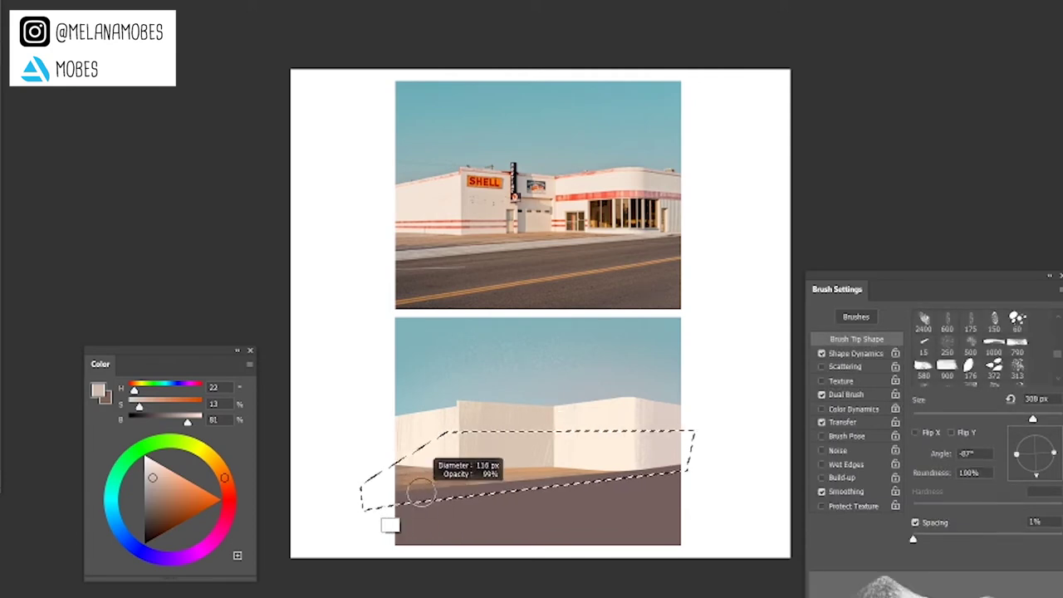
pyautogui.keyDown('alt'); pyautogui.click(428, 495); pyautogui.keyUp('alt')
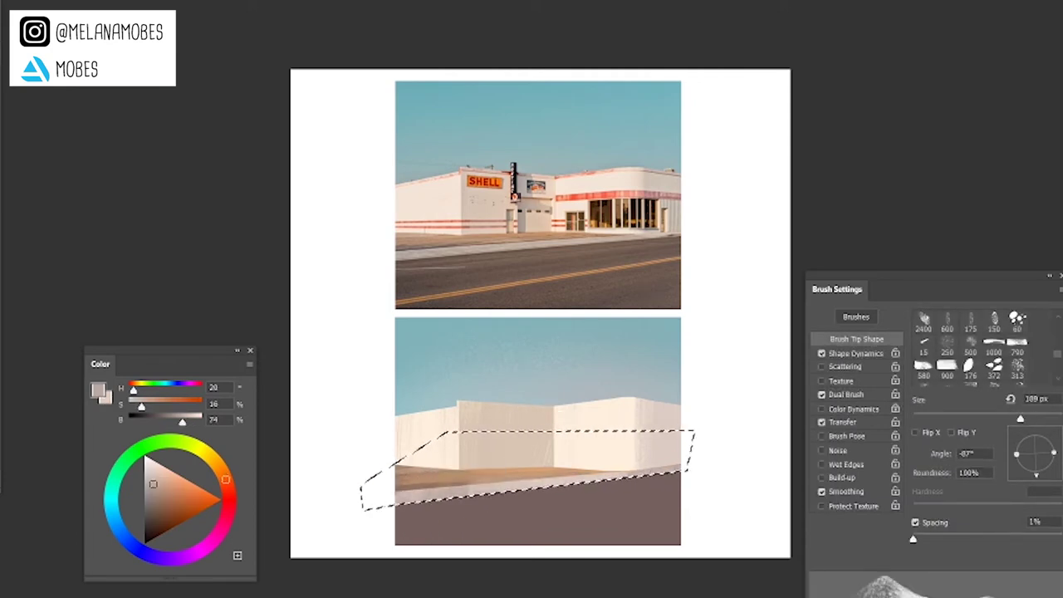
pyautogui.hotkey('ctrl', 'd')
# Pick a dark brown and paint broad darker strokes across the road with an enlarged brush
pyautogui.keyDown('alt'); pyautogui.click(434, 513); pyautogui.keyUp('alt')
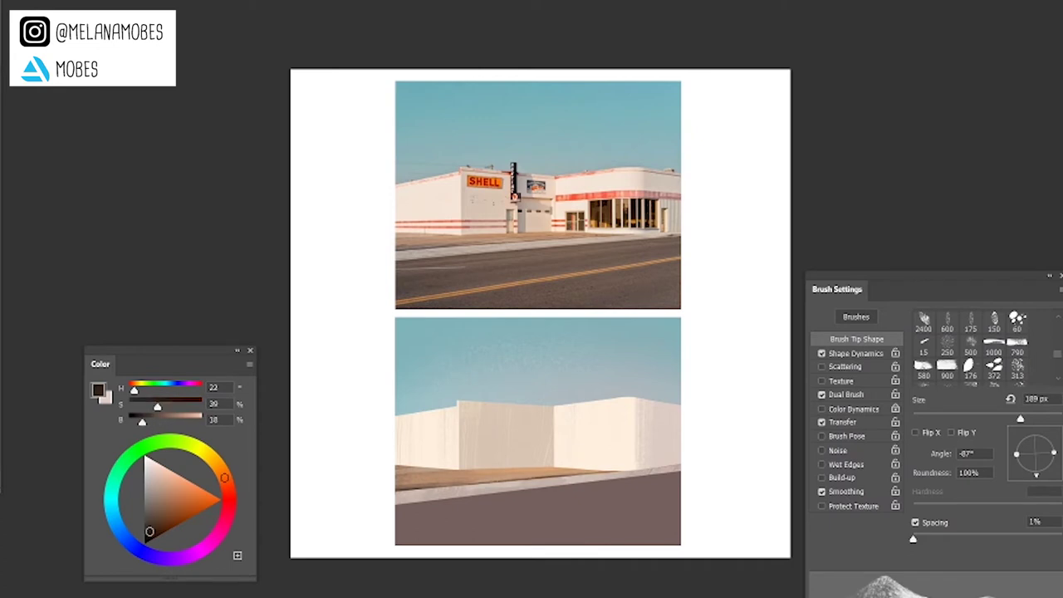
pyautogui.hotkey('ctrl', '-')
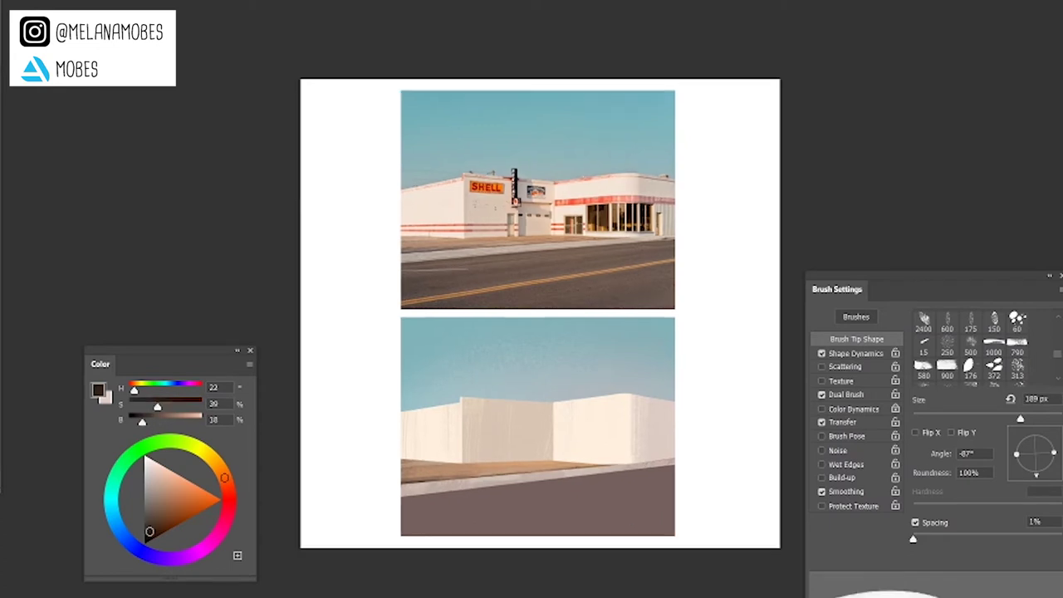
pyautogui.press(']')
pyautogui.press(']')
pyautogui.press(']')
pyautogui.press(']')
pyautogui.press(']')
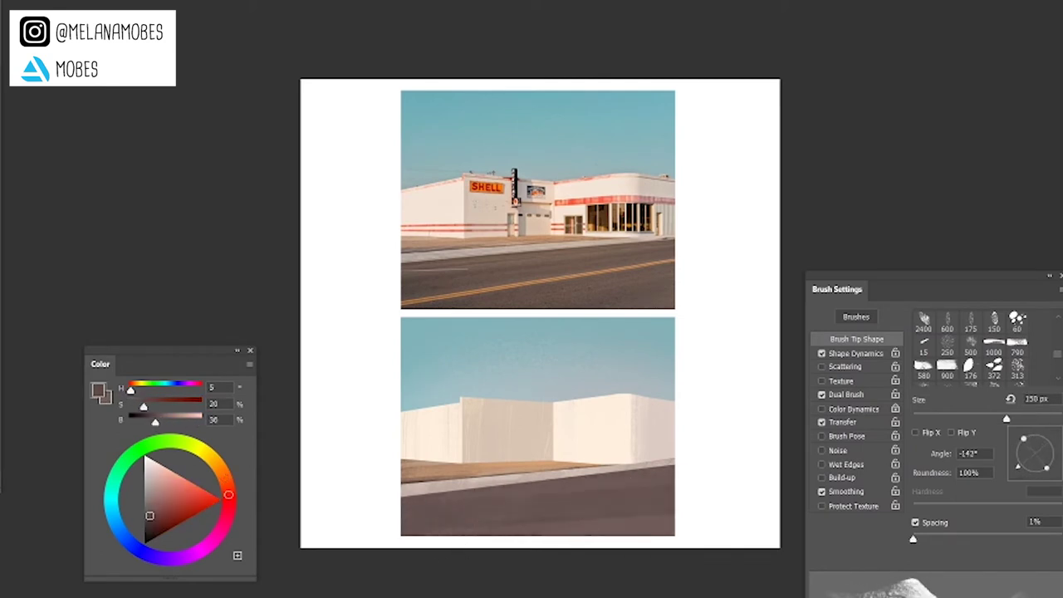
# Layer darker purplish and warm brown texture over the road with the 300 px textured brush tip
pyautogui.hotkey('ctrl', '+')
pyautogui.press('.')
pyautogui.keyDown('alt'); pyautogui.click(439, 552); pyautogui.keyUp('alt')
pyautogui.hotkey('ctrl', '-')
pyautogui.press('.')
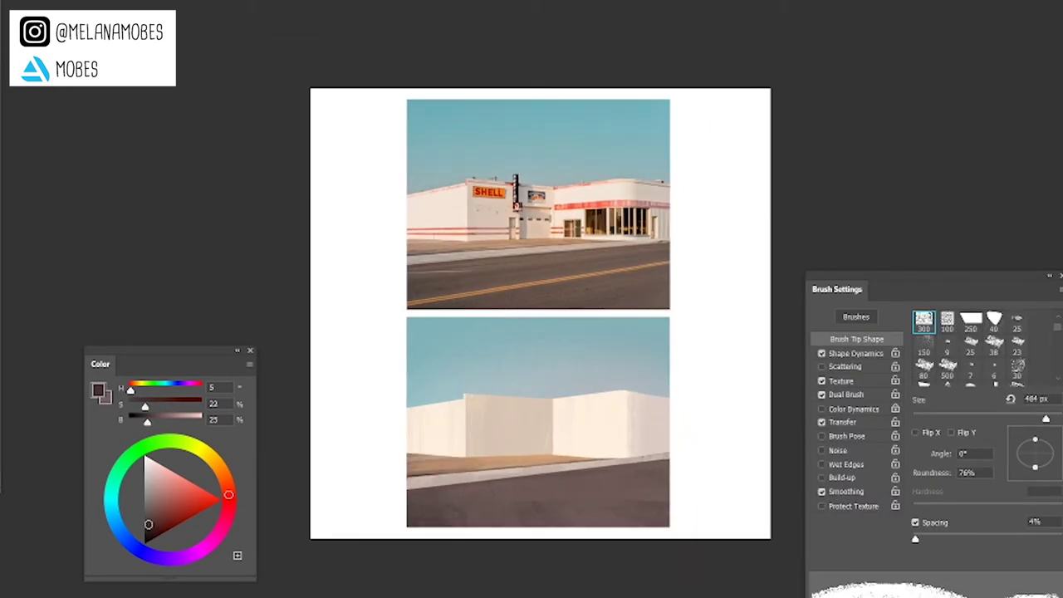
pyautogui.press('.')
pyautogui.press('.')
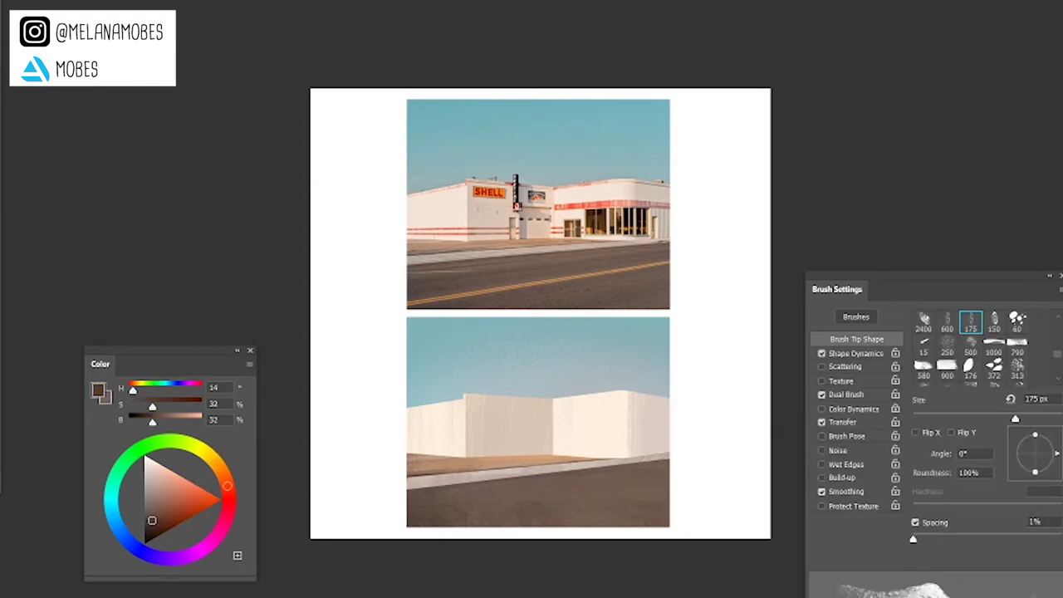
# Pick orange-yellow (H 34, S 71, B 87), set the textured brush to 10 px, and place a thin diagonal centre line across the road
pyautogui.keyDown('alt'); pyautogui.click(622, 489); pyautogui.keyUp('alt')
pyautogui.press('.')
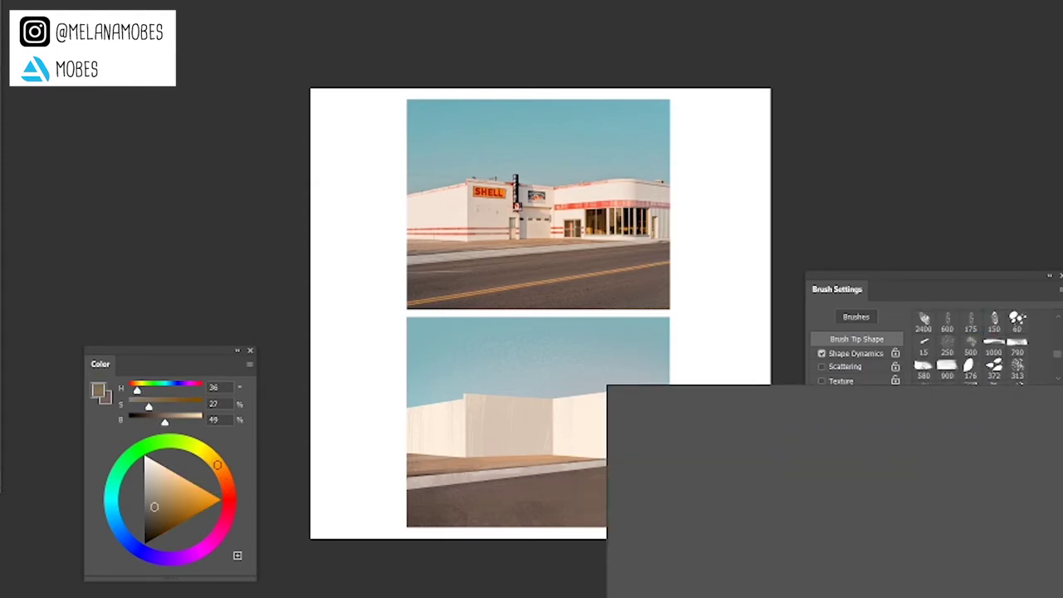
pyautogui.hotkey('ctrl', 'z')
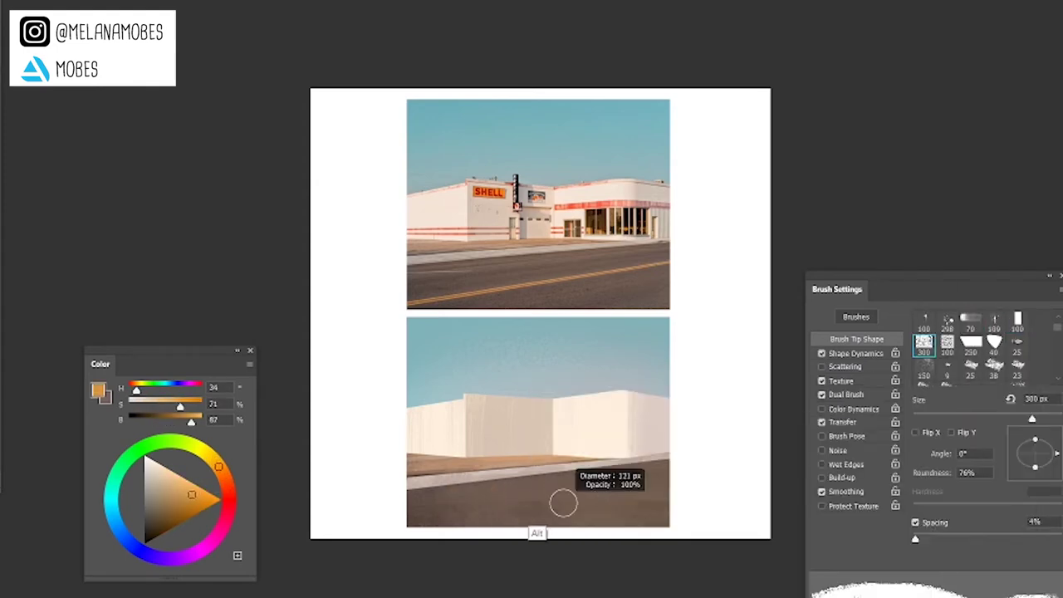
pyautogui.press('.')
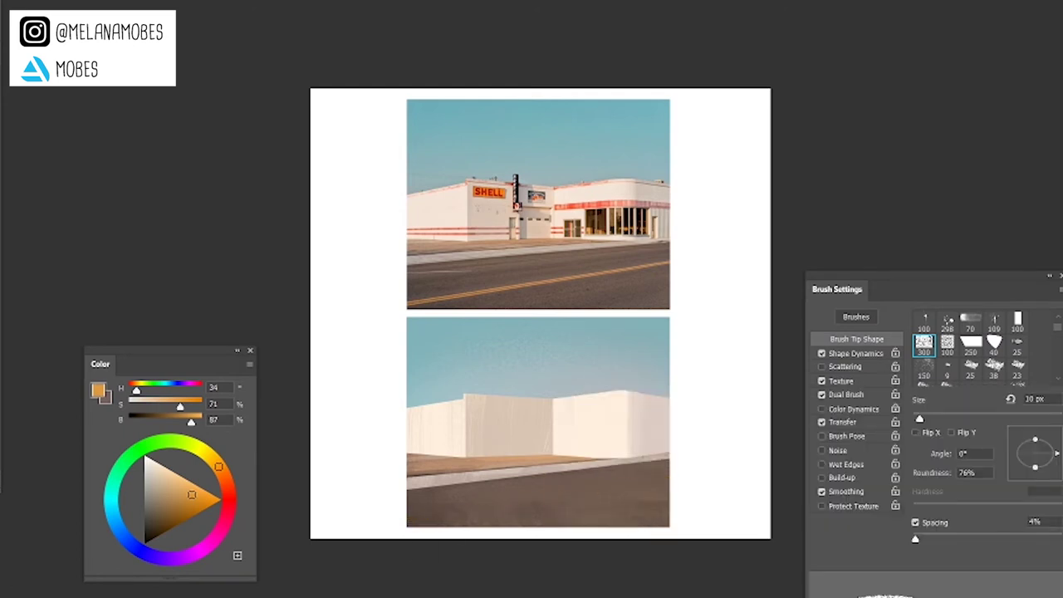
pyautogui.press('g')
pyautogui.moveTo(427, 463); pyautogui.dragTo(655, 375)
pyautogui.moveTo(387, 527)
pyautogui.mouseDown()
pyautogui.moveTo(669, 463)
pyautogui.moveTo(672, 479)
pyautogui.mouseUp()
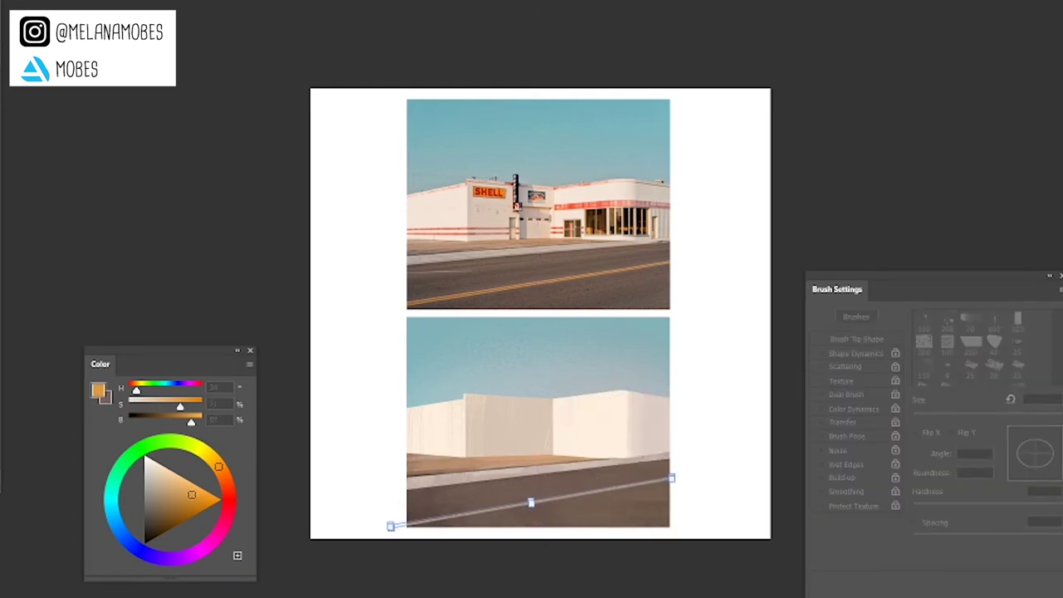
# Add a second thin yellow line and transform it to run diagonally along the road's centre marking
pyautogui.hotkey('ctrl', 'v')
pyautogui.hotkey('ctrl', 't')
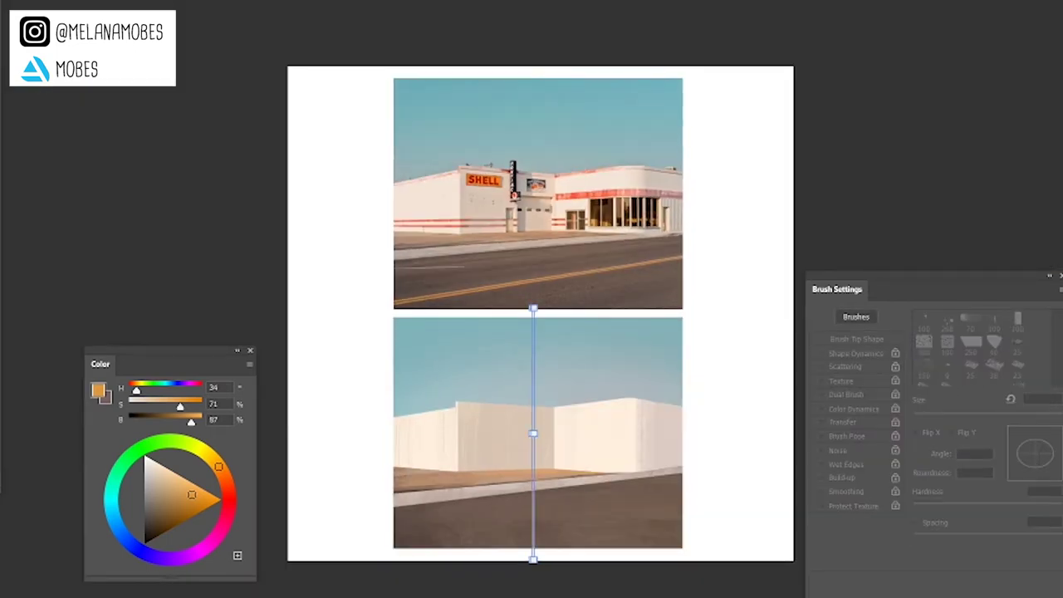
pyautogui.moveTo(413, 475); pyautogui.dragTo(653, 389)
pyautogui.moveTo(394, 541)
pyautogui.mouseDown()
pyautogui.moveTo(697, 483)
pyautogui.moveTo(383, 540)
pyautogui.mouseUp()
pyautogui.hotkey('ctrl', 't')
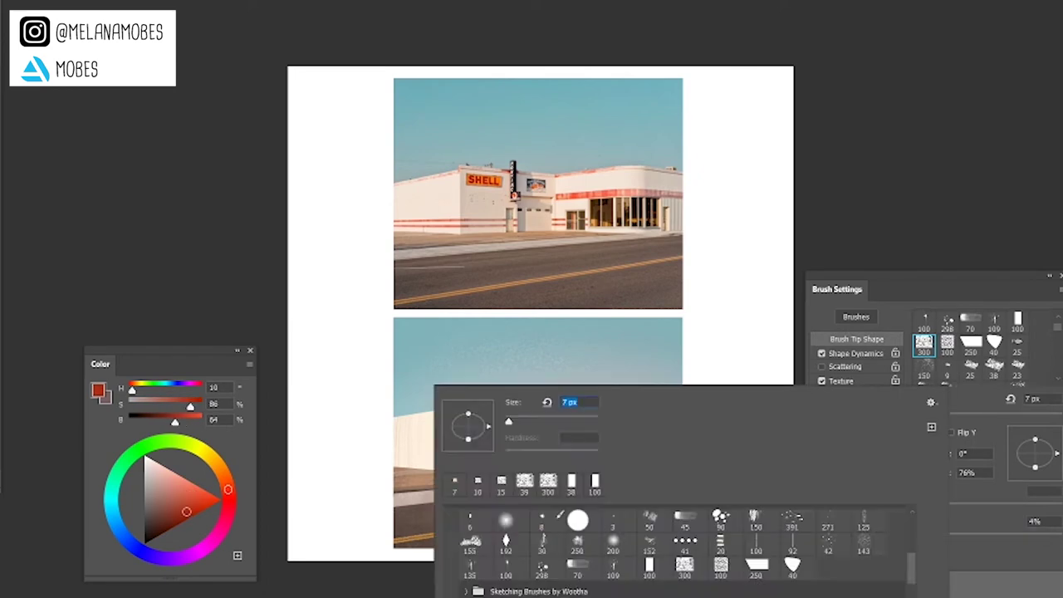
# Paint a thin red stripe (H 10, S 72, B 76) with the 100 px rectangular brush tip and transform it along the left wall's base
pyautogui.click(650, 565)
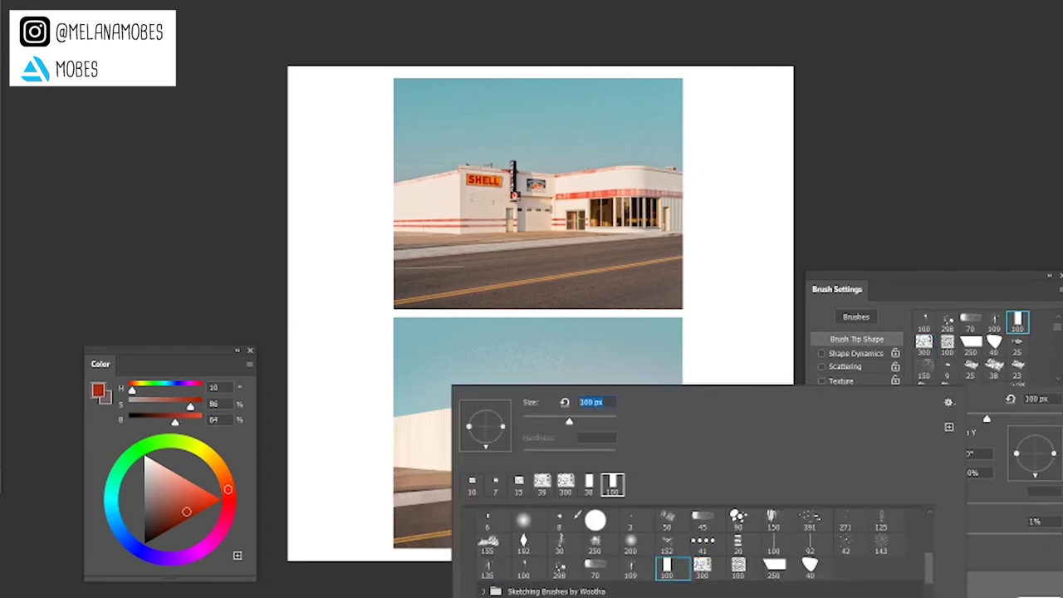
pyautogui.press('Return')
pyautogui.rightClick(411, 359)
pyautogui.press('Return')
pyautogui.rightClick(449, 367)
pyautogui.press('Return')
pyautogui.hotkey('ctrl', 't')
pyautogui.moveTo(428, 390)
pyautogui.mouseDown()
pyautogui.moveTo(403, 332)
pyautogui.moveTo(365, 463)
pyautogui.mouseUp()
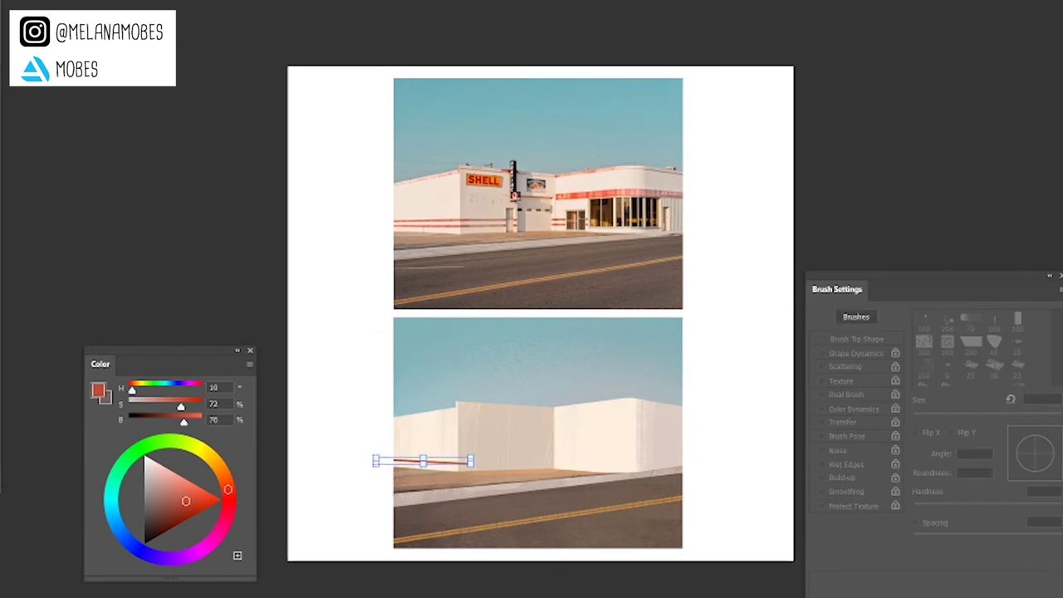
pyautogui.press('Return')
# Add a second thin red stripe parallel to the first on the lower part of the left wall
pyautogui.hotkey('ctrl', 't')
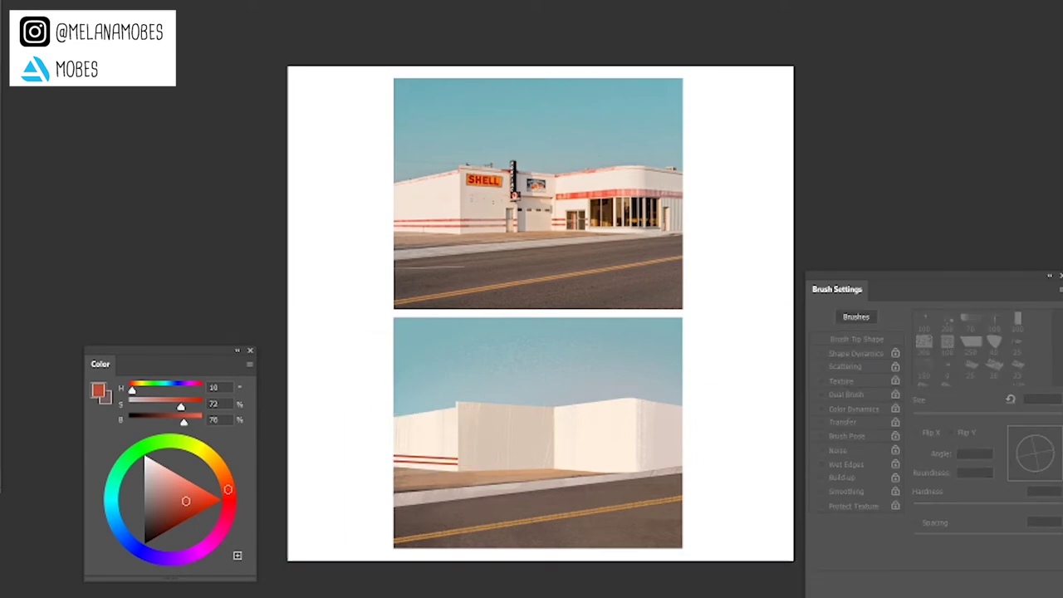
pyautogui.scroll(3, 471, 471)
pyautogui.scroll(-2, 471, 471)
pyautogui.press('Return')
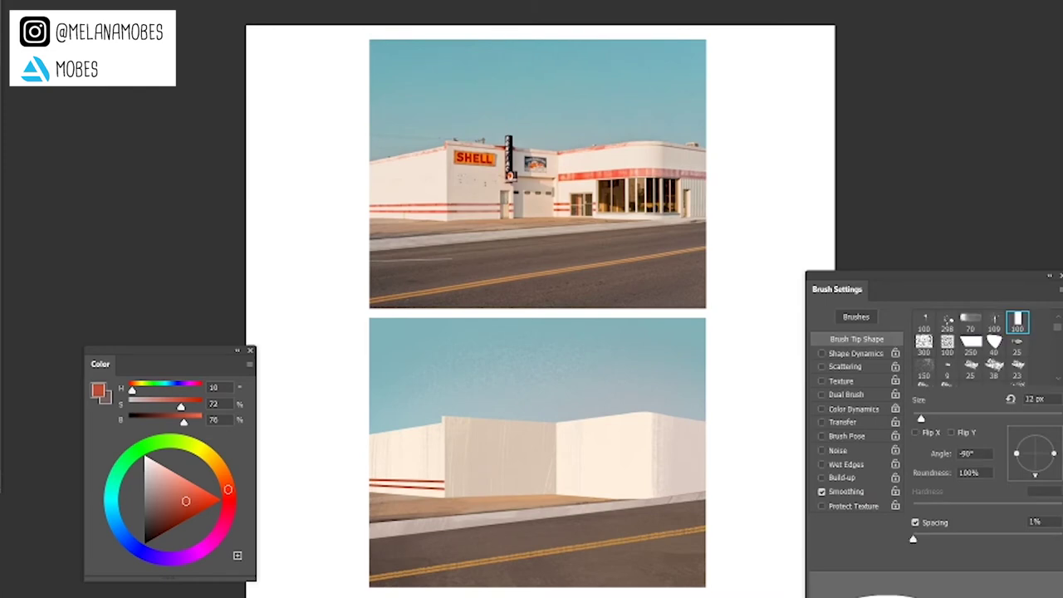
# Place a red trim line along the sloping roof edge of the left wall
pyautogui.hotkey('ctrl', 't')
pyautogui.moveTo(457, 448); pyautogui.dragTo(461, 407)
pyautogui.press('Return')
pyautogui.hotkey('ctrl', '0')
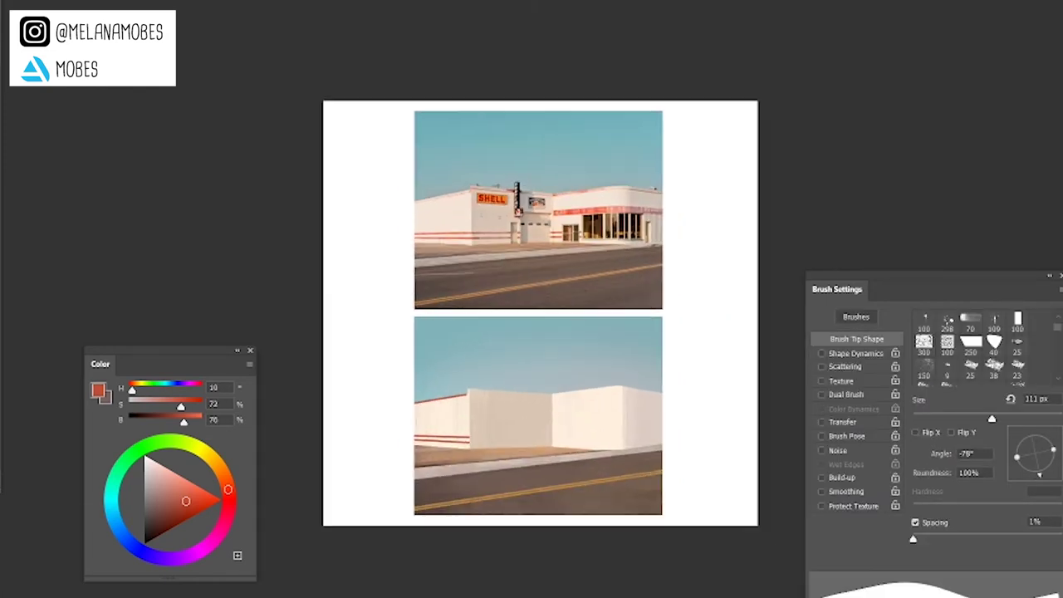
# Extend the red trim up the stepped corner and along the roof edge of the shaded front wall
pyautogui.hotkey('ctrl', '+')
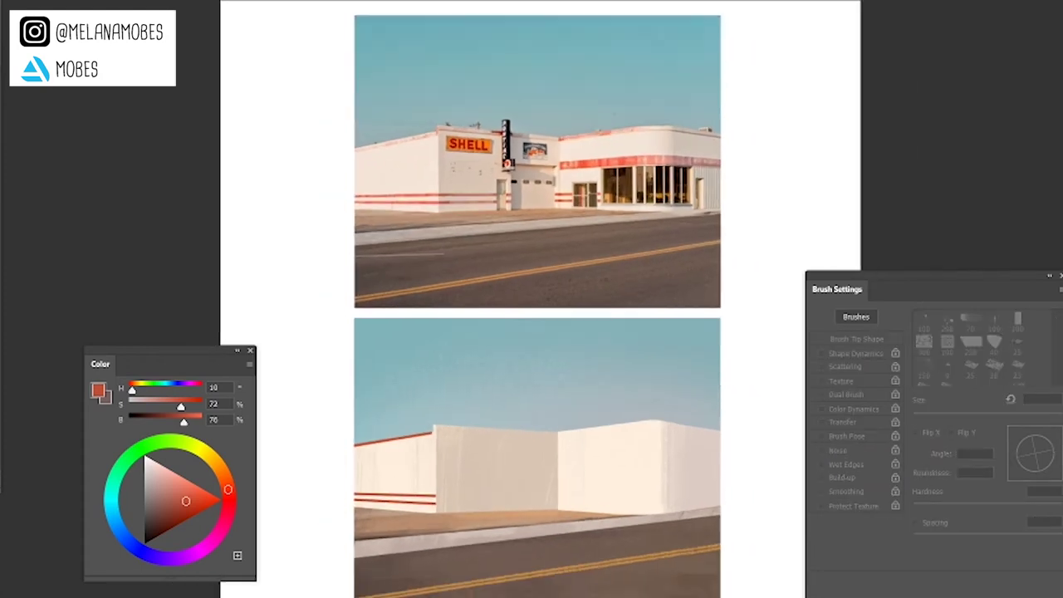
pyautogui.hotkey('ctrl', '+')
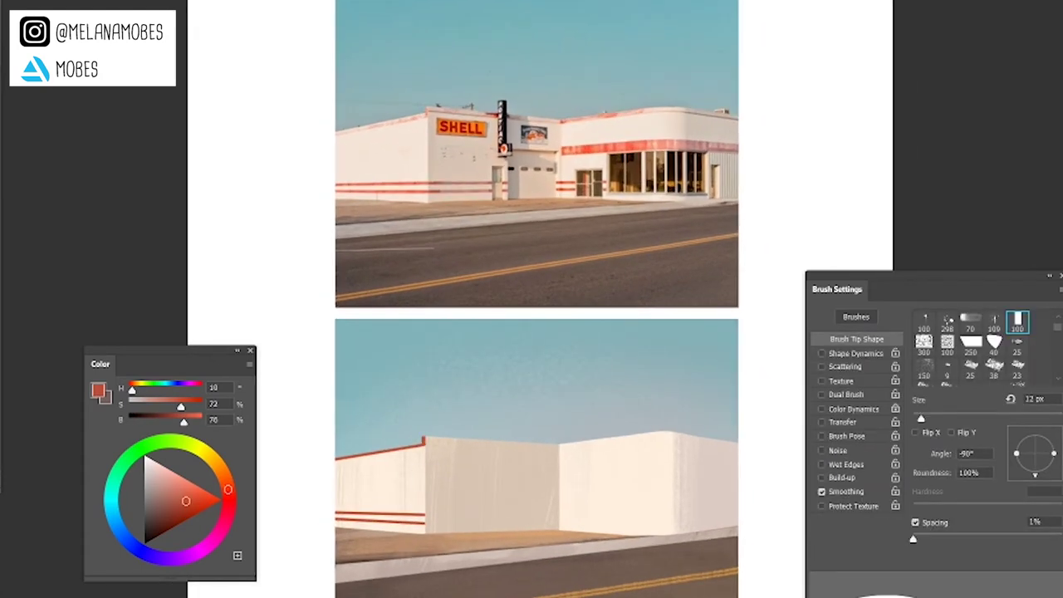
pyautogui.hotkey('ctrl', 't')
pyautogui.moveTo(498, 507)
pyautogui.mouseDown()
pyautogui.moveTo(532, 420)
pyautogui.moveTo(529, 409)
pyautogui.moveTo(498, 416)
pyautogui.mouseUp()
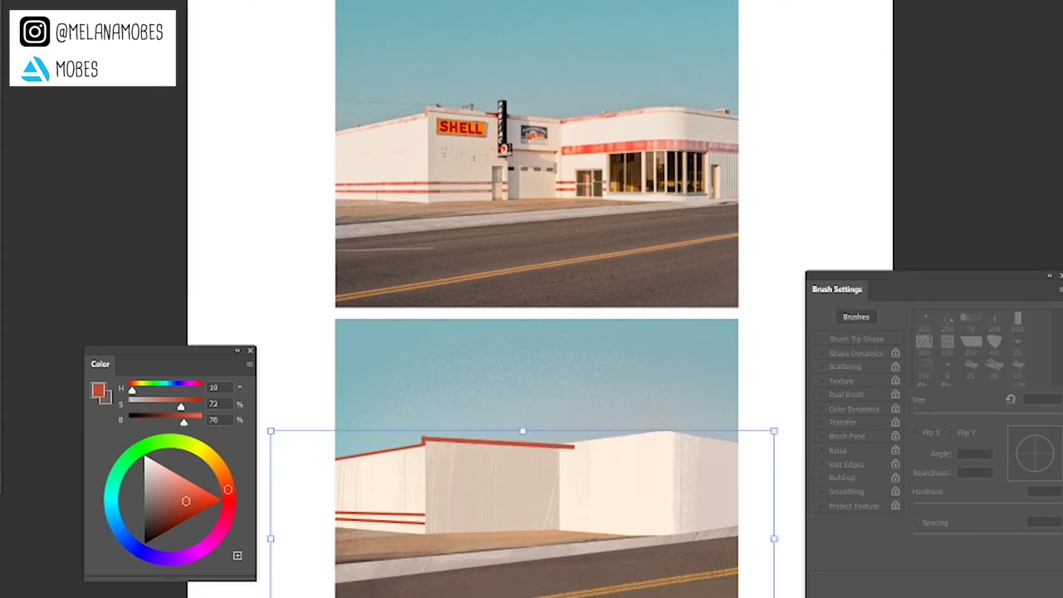
pyautogui.press('Return')
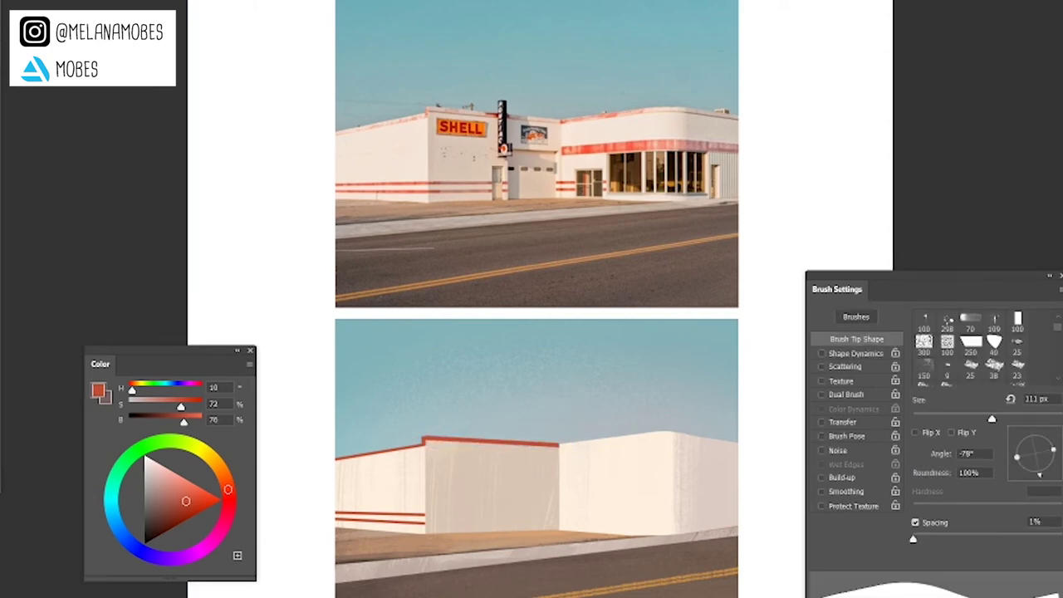
# Outline a sign shape near the shaded wall's upper corner and fill it with orange (H 28, S 90, B 90)
pyautogui.hotkey('ctrl', '-')
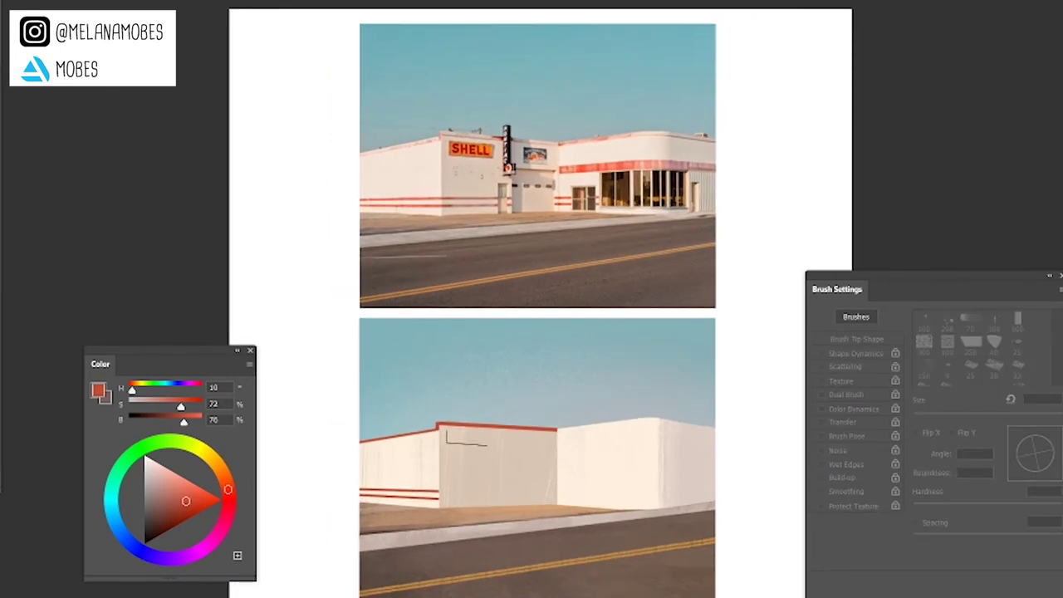
pyautogui.press('b')
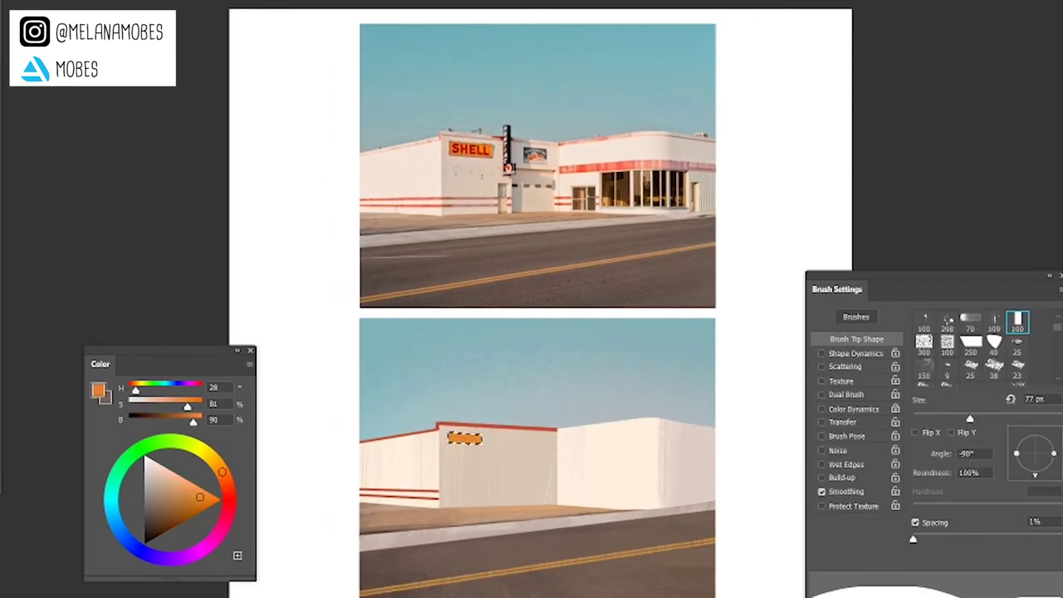
pyautogui.hotkey('ctrl', '+')
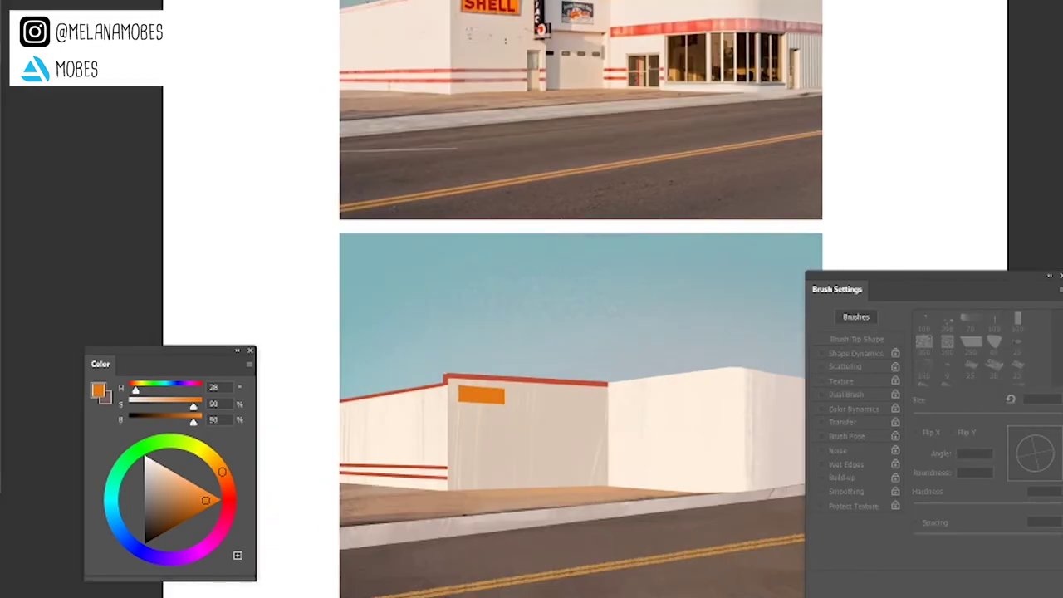
pyautogui.hotkey('ctrl', '-')
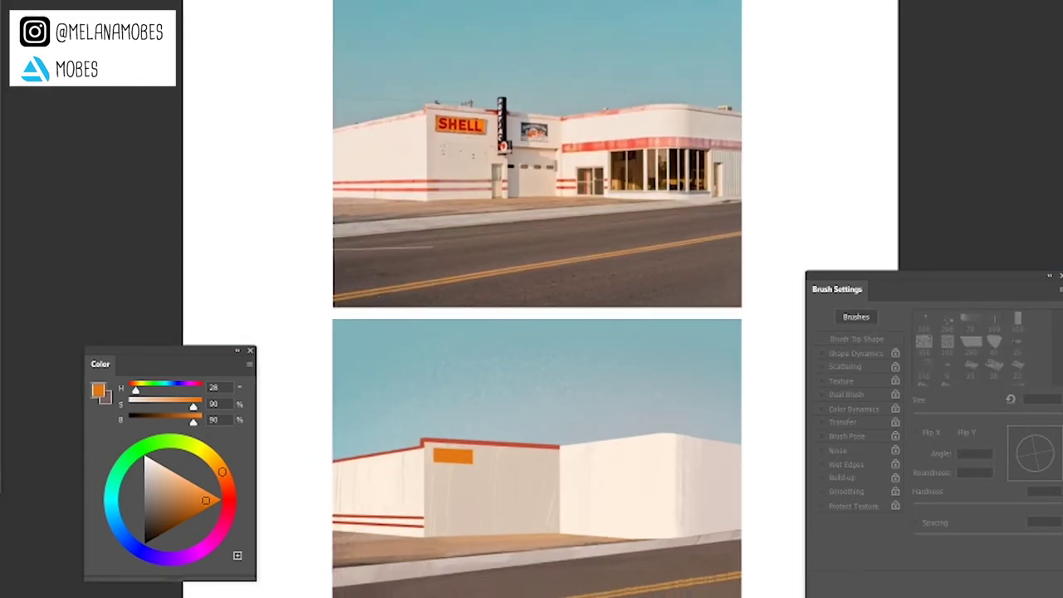
# Select a door shape about 40 x 111 px at the shaded wall's base and fill it with pale cream
pyautogui.hotkey('ctrl', 't')
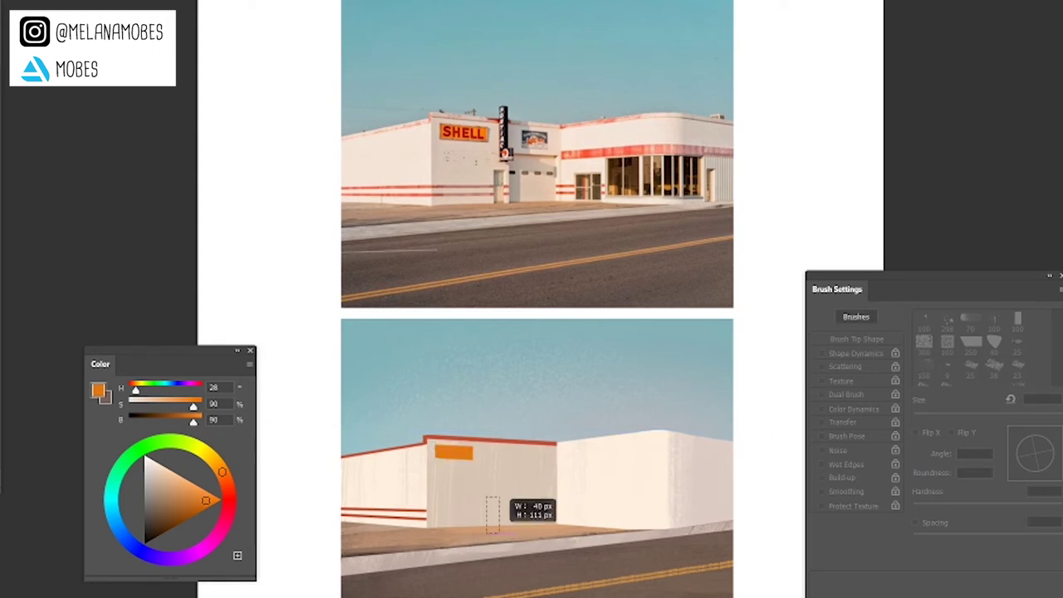
pyautogui.hotkey('ctrl', '+')
pyautogui.hotkey('ctrl', '+')
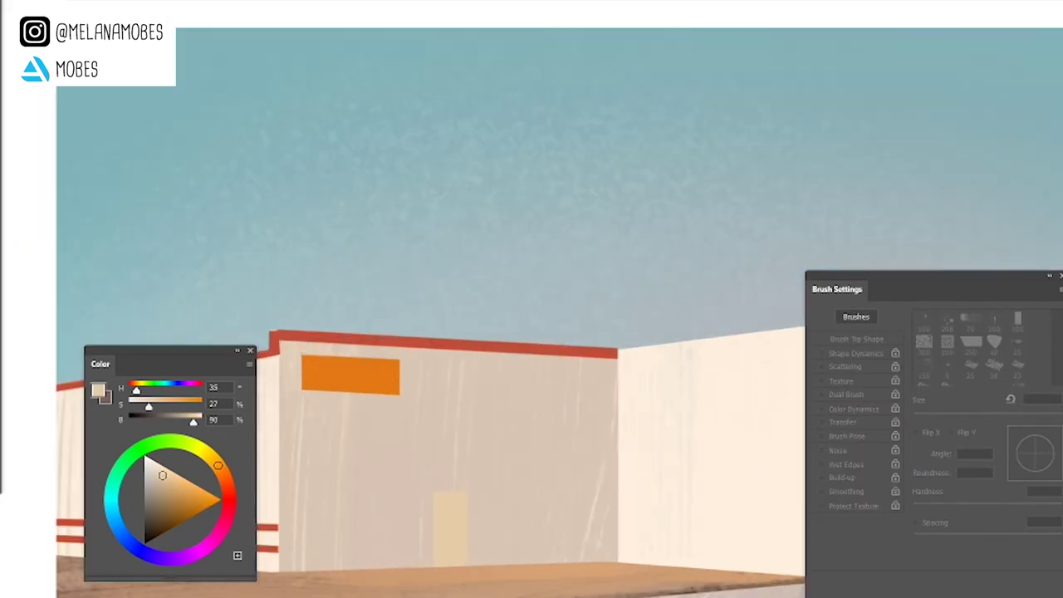
pyautogui.press('b')
pyautogui.hotkey('ctrl', '-')
pyautogui.hotkey('ctrl', '-')
# Transform the cream door block to fit the base of the shaded wall
pyautogui.hotkey('ctrl', 't')
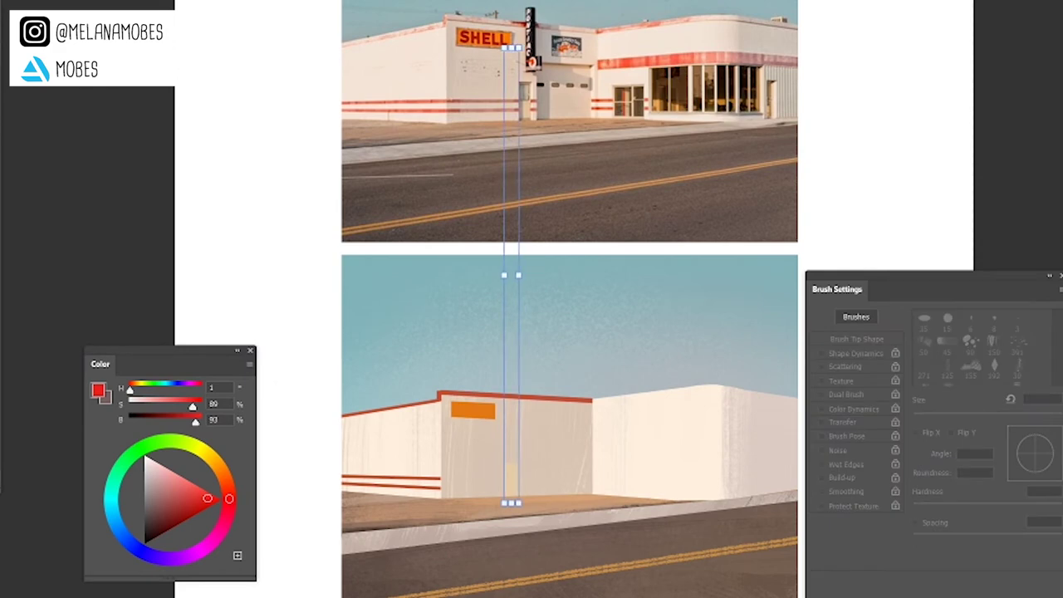
pyautogui.hotkey('ctrl', '-')
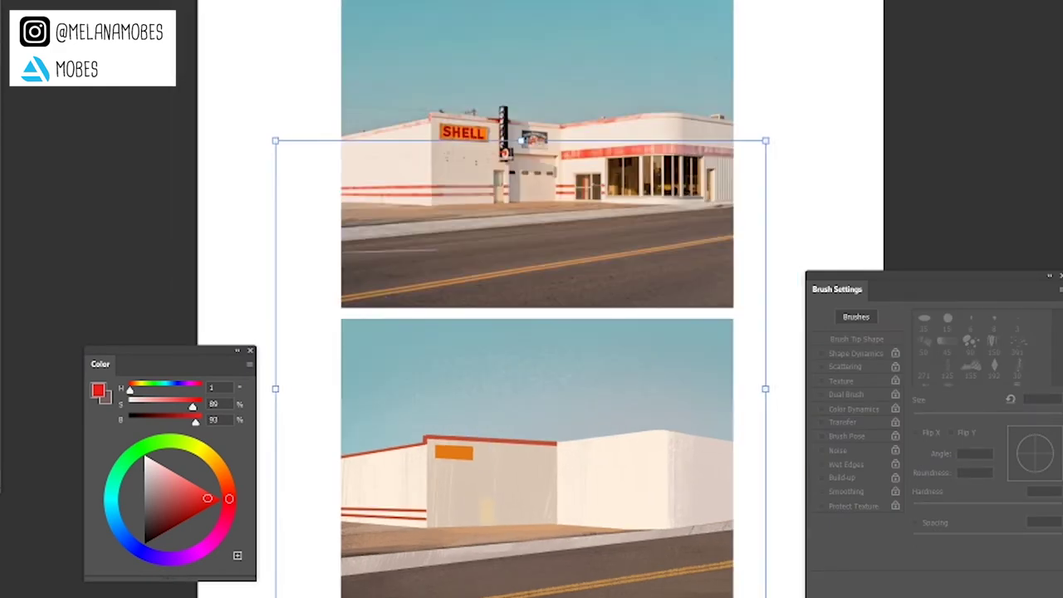
pyautogui.hotkey('ctrl', '+')
pyautogui.press('Return')
# Shade the door with the textured brush at 46 px, sampling cream and greyish brown tones from the painting
pyautogui.keyDown('alt'); pyautogui.click(491, 503); pyautogui.keyUp('alt')
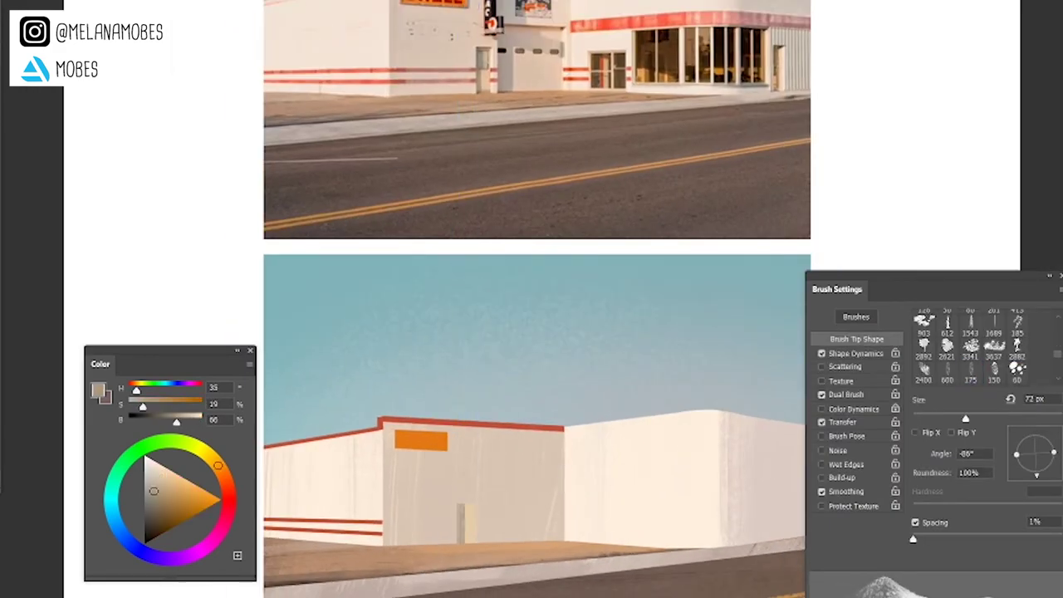
pyautogui.keyDown('alt'); pyautogui.click(462, 523); pyautogui.keyUp('alt')
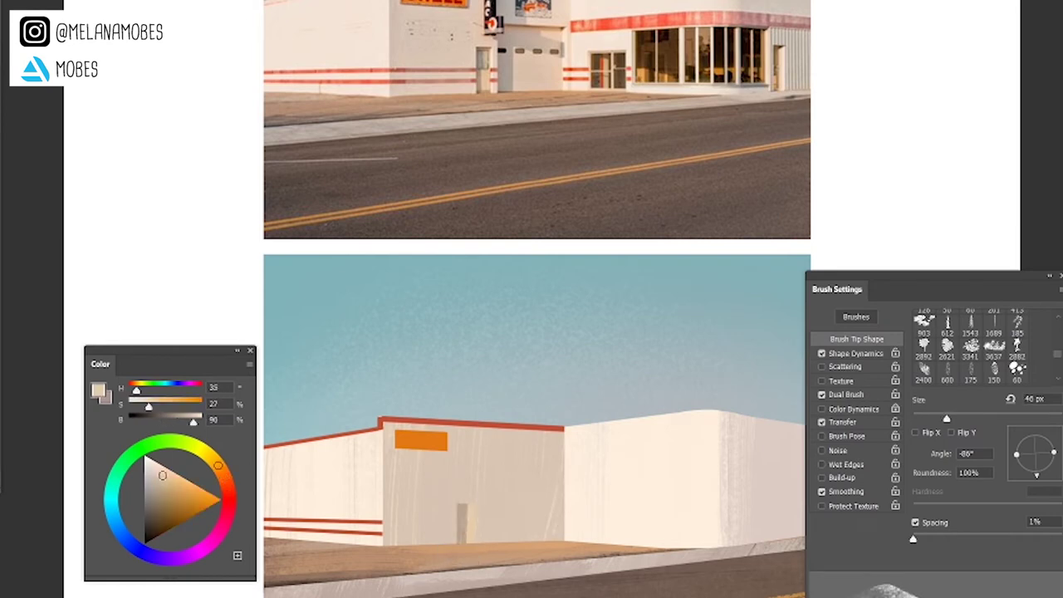
pyautogui.scroll(-1, 472, 569)
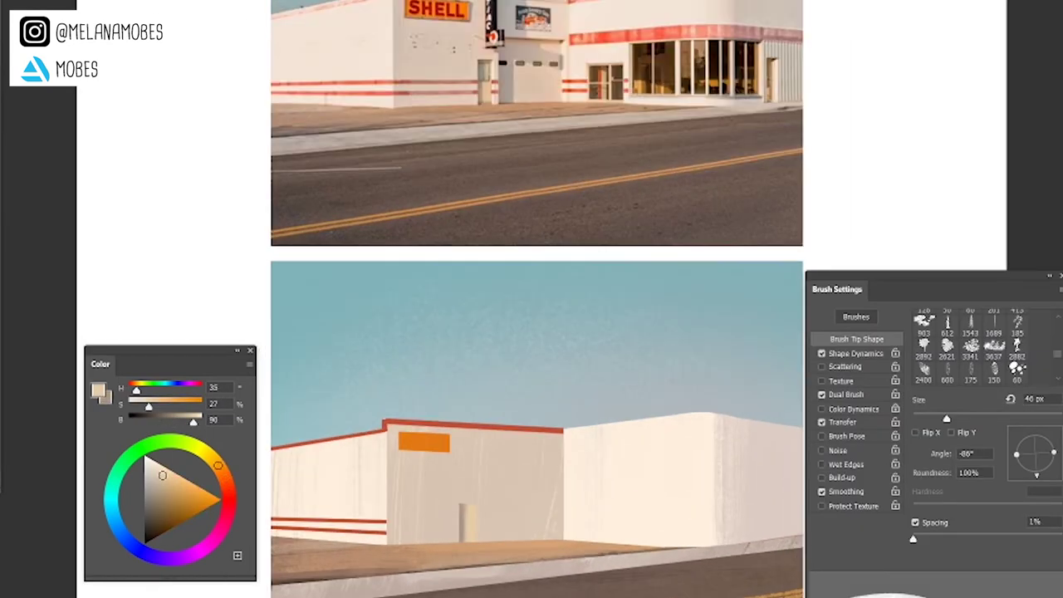
pyautogui.keyDown('alt'); pyautogui.click(463, 540); pyautogui.keyUp('alt')
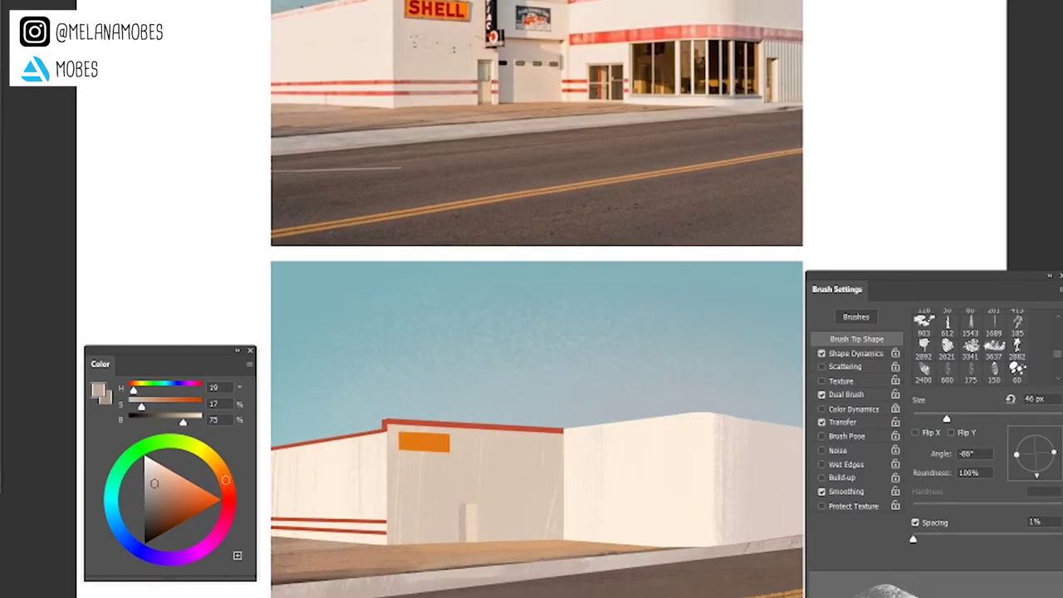
# Select the upper part of the door and paint a pale greenish window panel (H 51, S 17, B 81) inside it
pyautogui.scroll(2, 497, 476)
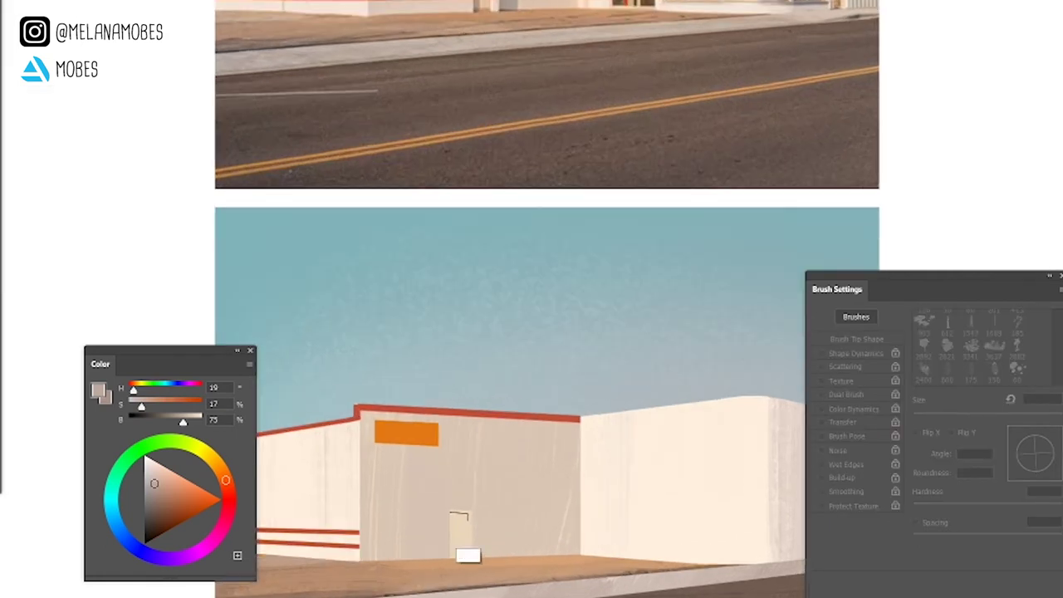
pyautogui.scroll(-1, 457, 521)
pyautogui.keyDown('alt'); pyautogui.click(460, 522); pyautogui.keyUp('alt')
pyautogui.keyDown('alt'); pyautogui.click(462, 521); pyautogui.keyUp('alt')
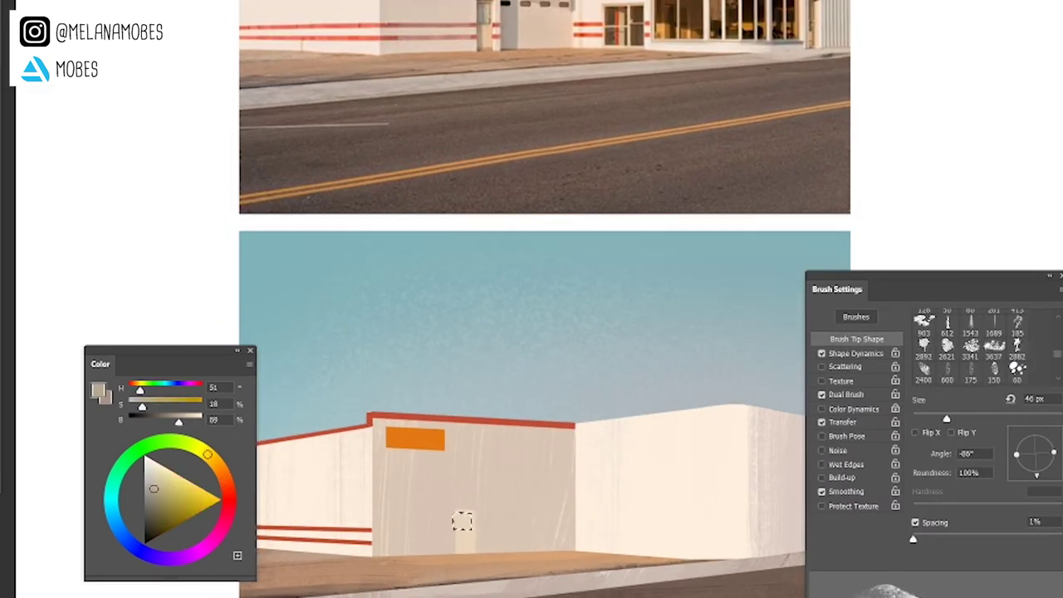
pyautogui.press('e')
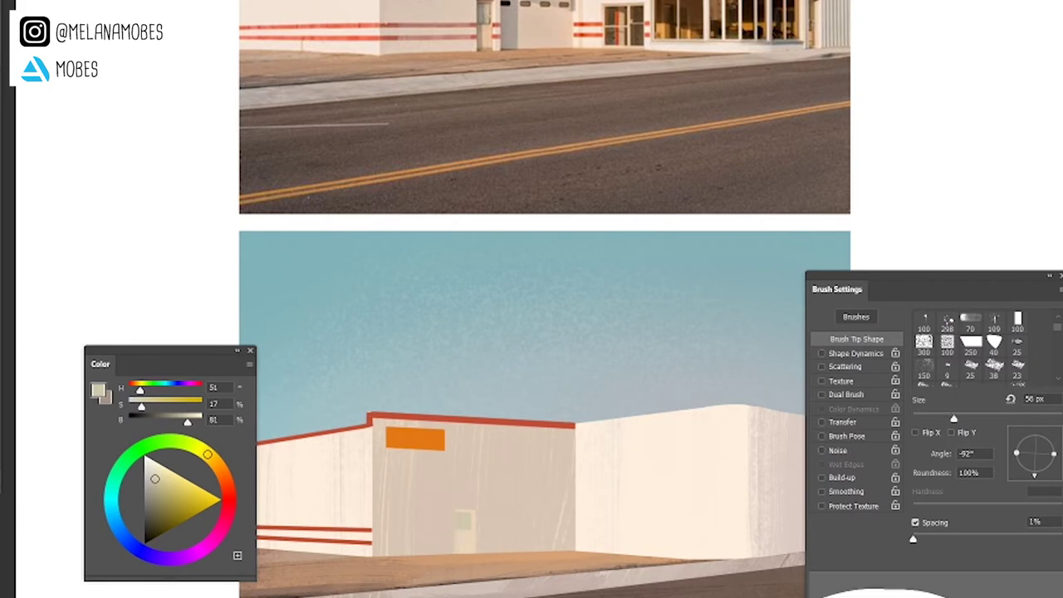
pyautogui.press('b')
# Outline the door's window with thin dark brown lines (H 13, S 48, B 22) using the 6 px brush tip
pyautogui.scroll(1, 465, 521)
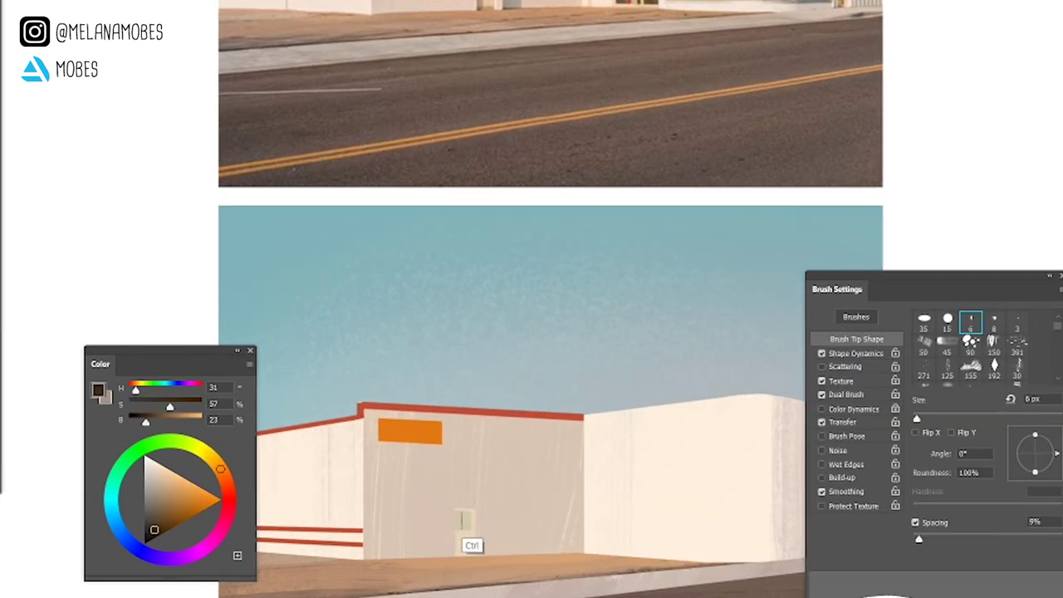
pyautogui.press('x')
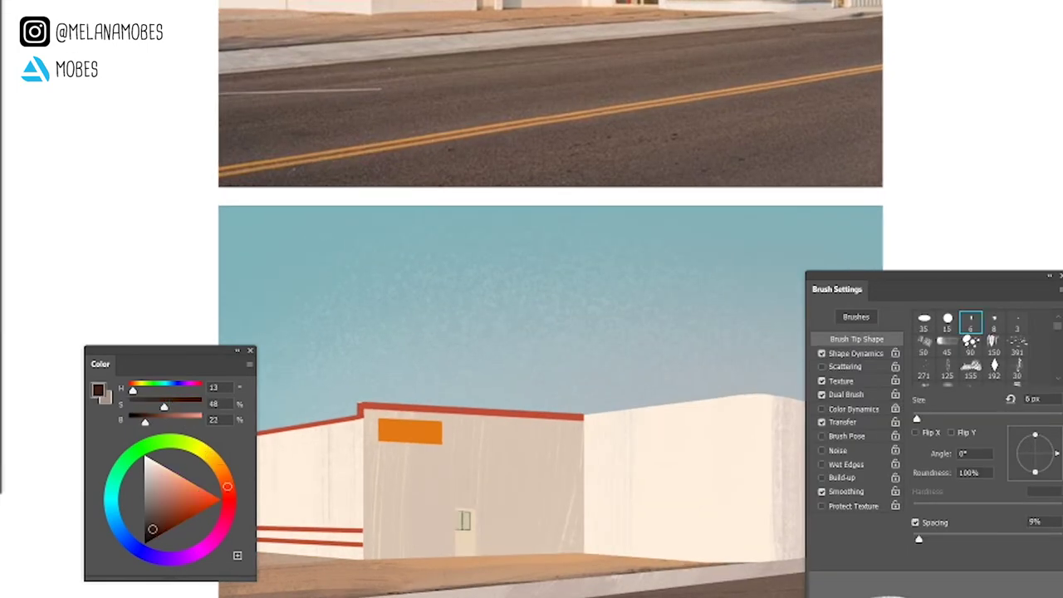
pyautogui.scroll(-1, 464, 521)
pyautogui.press('e')
pyautogui.press('x')
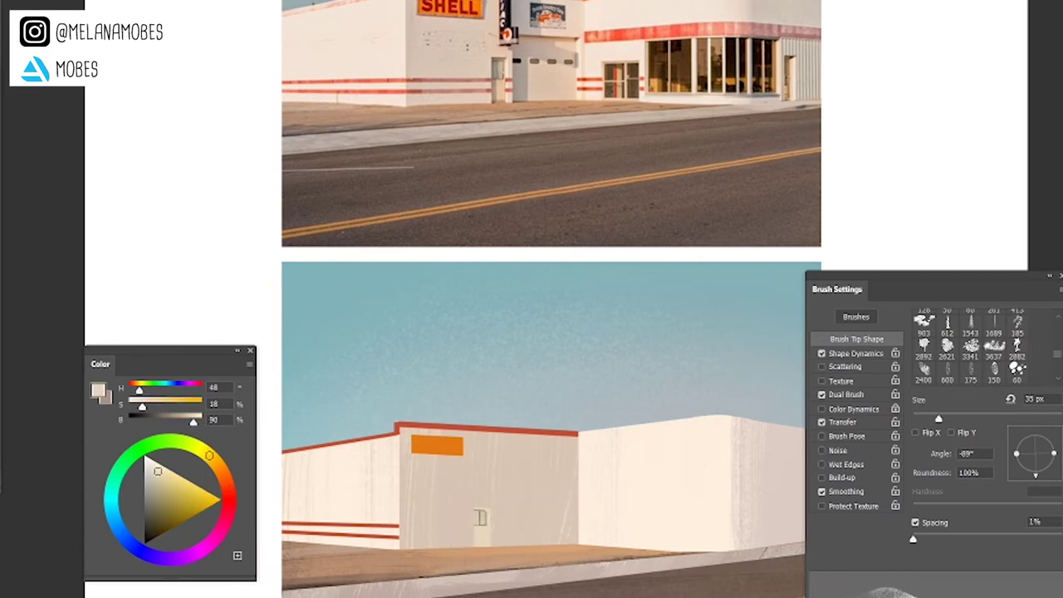
# Refine the door and its window with brown shading (H 24, S 35, B 57) using the textured brush at 35 px
pyautogui.press('e')
pyautogui.scroll(1, 462, 515)
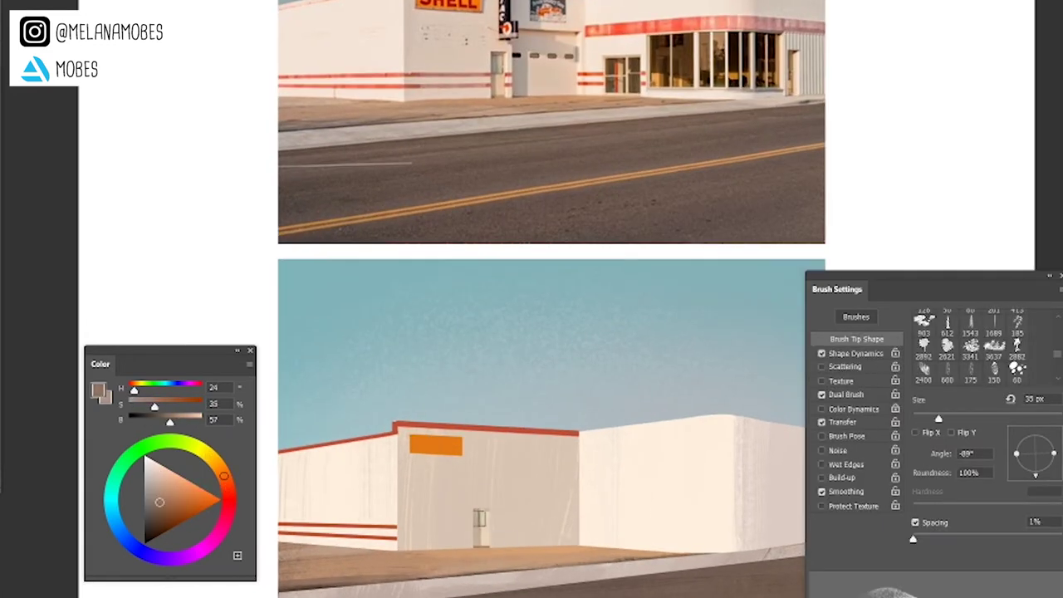
pyautogui.scroll(1, 502, 493)
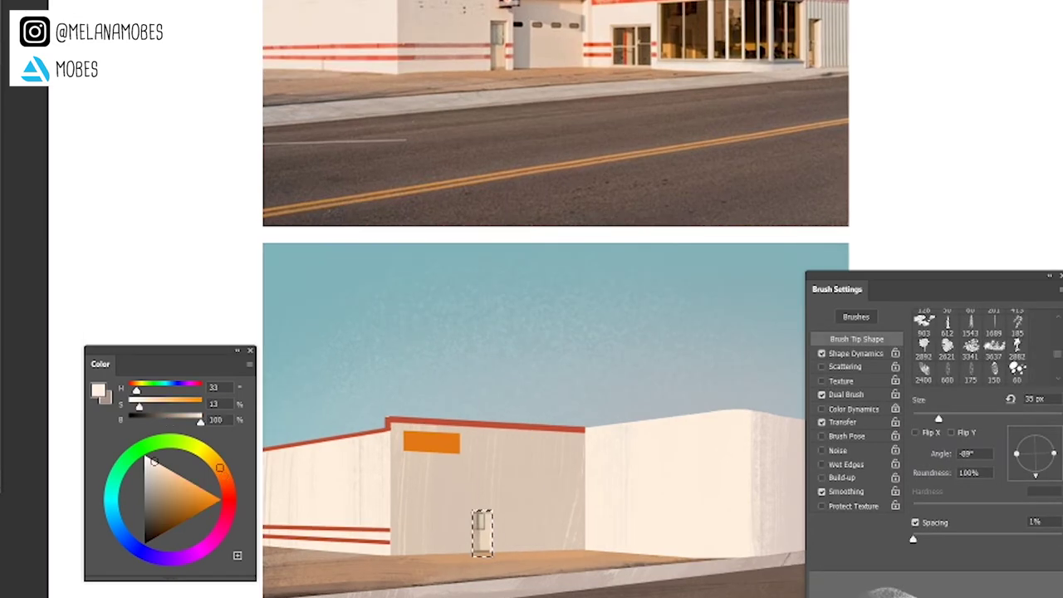
pyautogui.scroll(-2, 486, 521)
pyautogui.scroll(1, 465, 518)
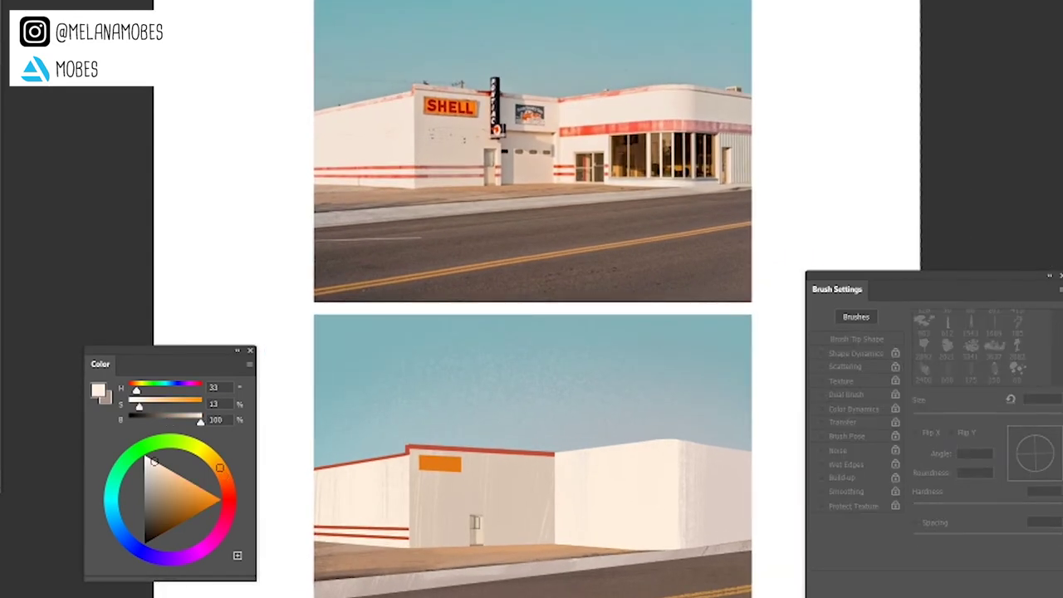
# Transform the door and its window panel so they line up within the shaded wall
pyautogui.hotkey('ctrl', 't')
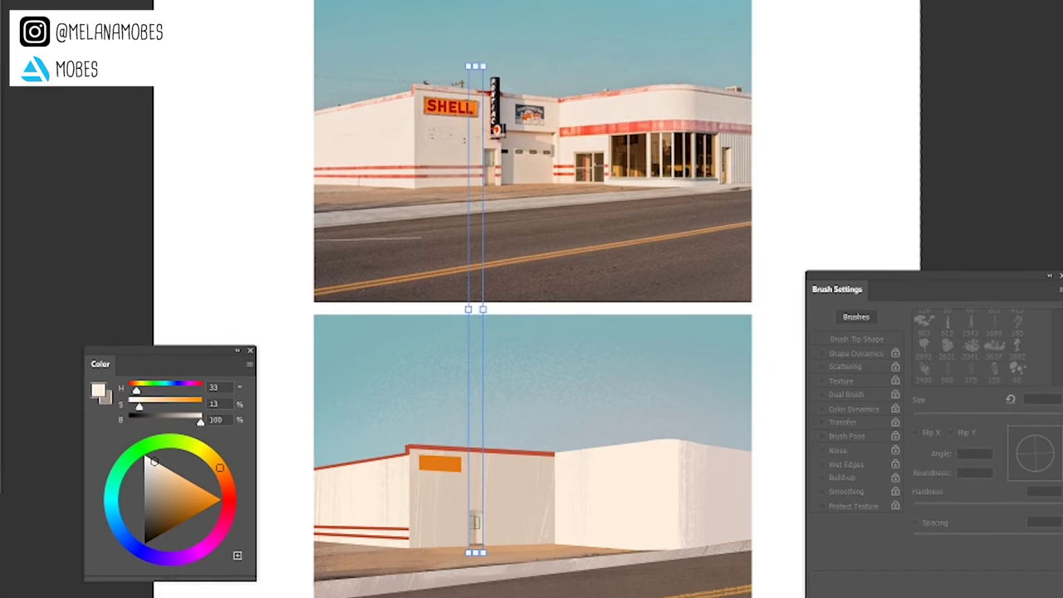
pyautogui.scroll(1, 475, 519)
pyautogui.scroll(2, 475, 519)
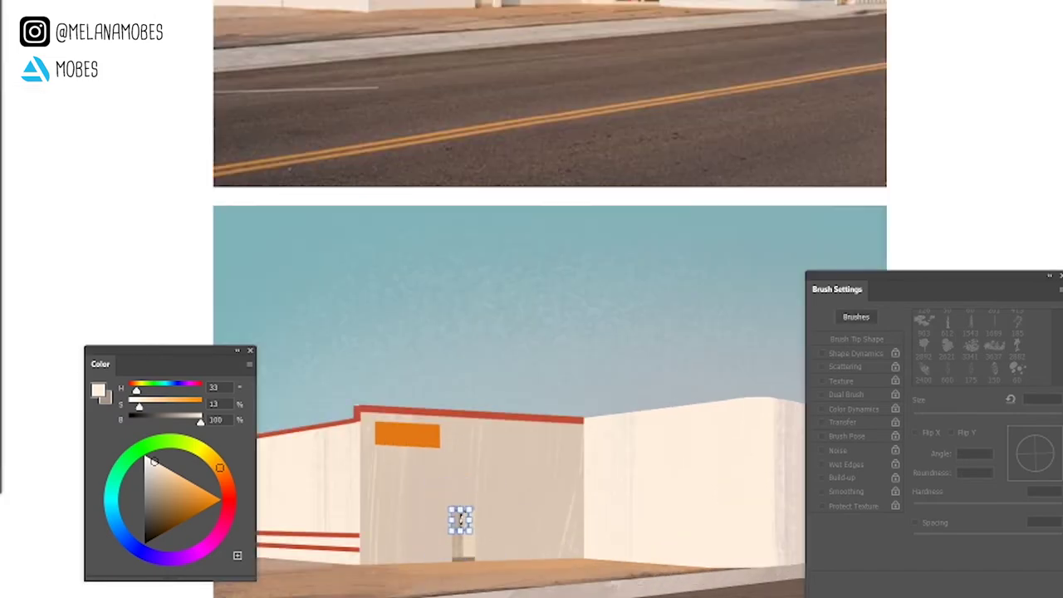
pyautogui.scroll(-1, 475, 519)
pyautogui.scroll(1, 475, 519)
pyautogui.scroll(-3, 476, 519)
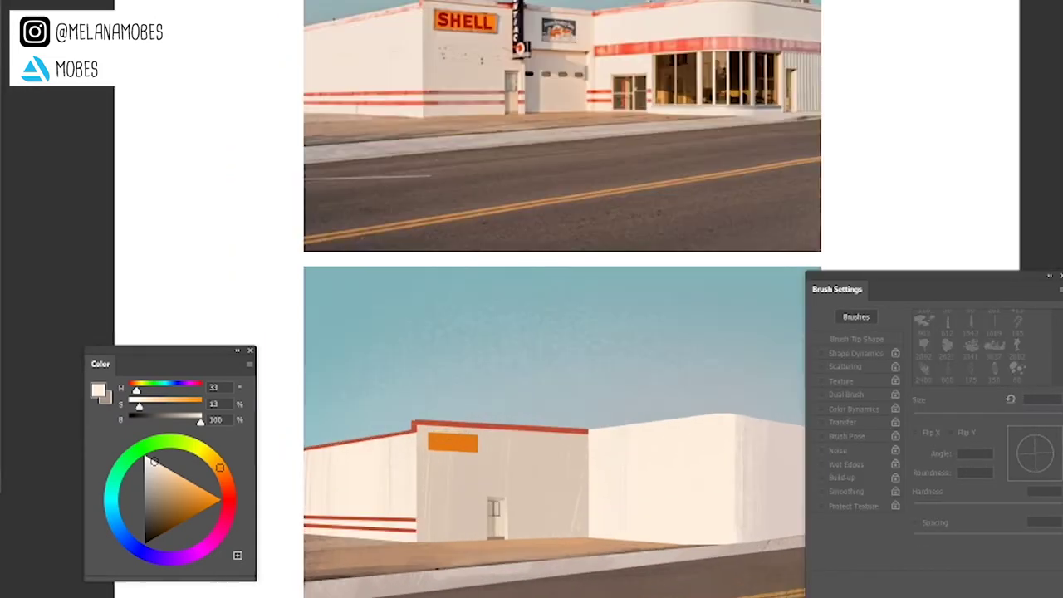
# Block in the dark navy vertical sign (H 243, S 16, B 30) above the door, rising past the roof edge
pyautogui.press('v')
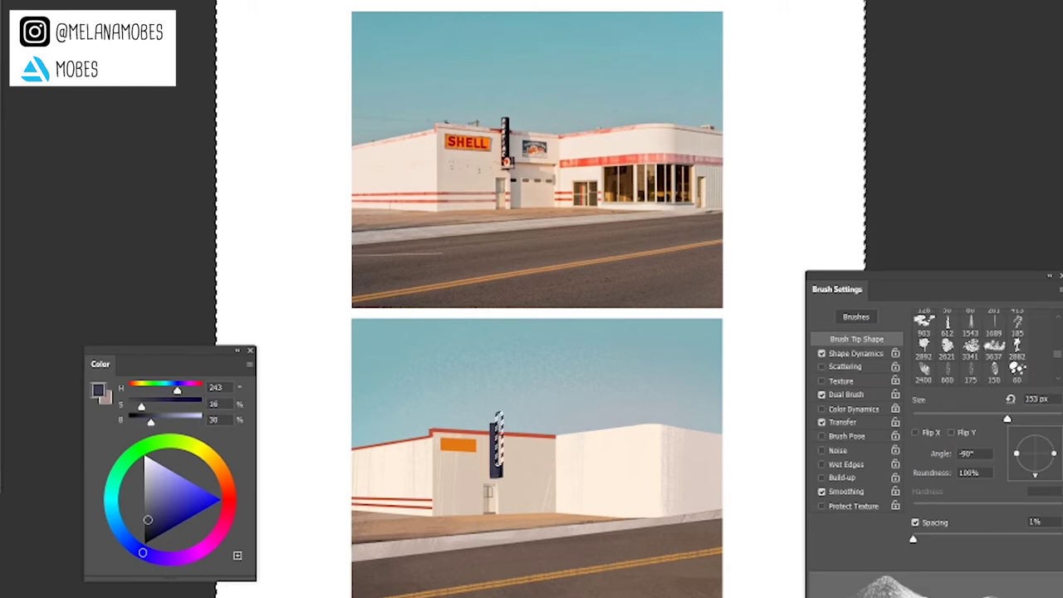
pyautogui.hotkey('ctrl', 'z')
# Block in a pale beige rectangular garage door (H 26, S 21, B 92) beside the small door, beneath the navy sign
pyautogui.press('m')
pyautogui.moveTo(501, 468); pyautogui.dragTo(551, 525)
pyautogui.press('b')
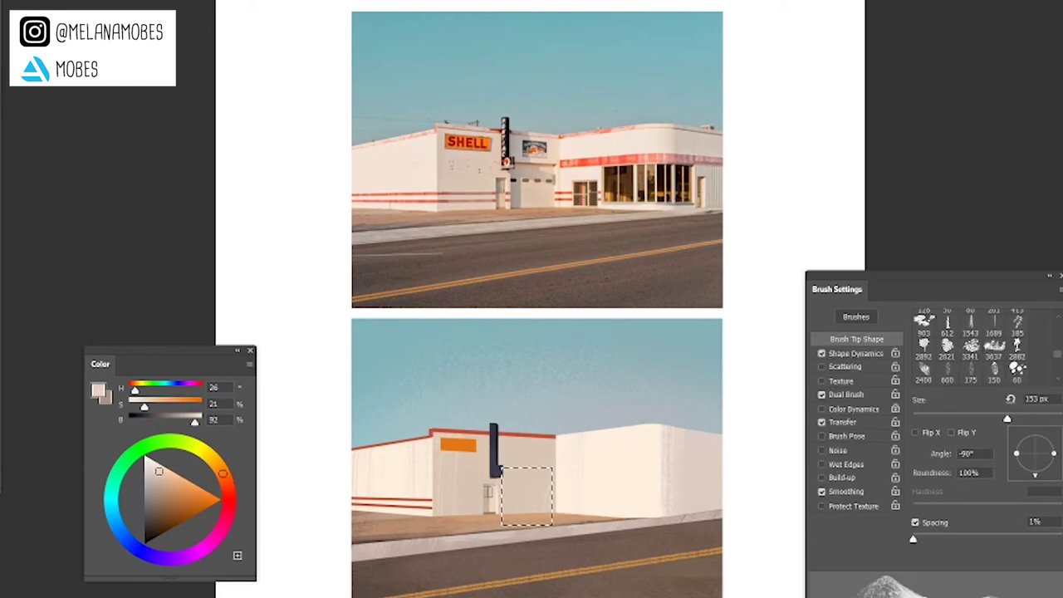
# Paint a row of small dark brown windows (H 21, S 41, B 25) across the garage door using the 18 px square brush
pyautogui.moveTo(157, 468); pyautogui.dragTo(152, 527)
pyautogui.press('.')
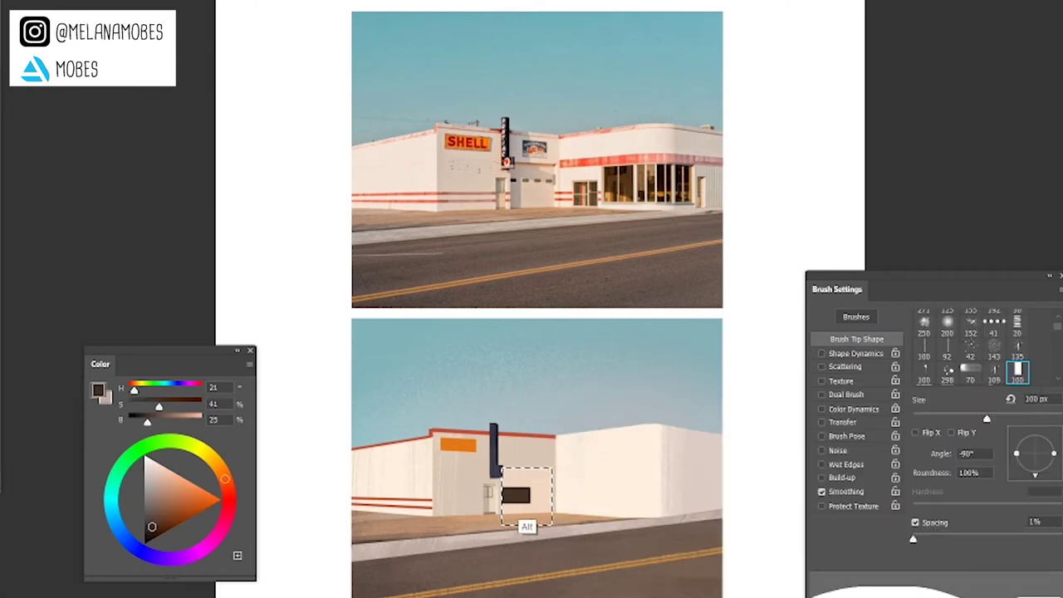
pyautogui.rightClick(527, 391)
pyautogui.press('Escape')
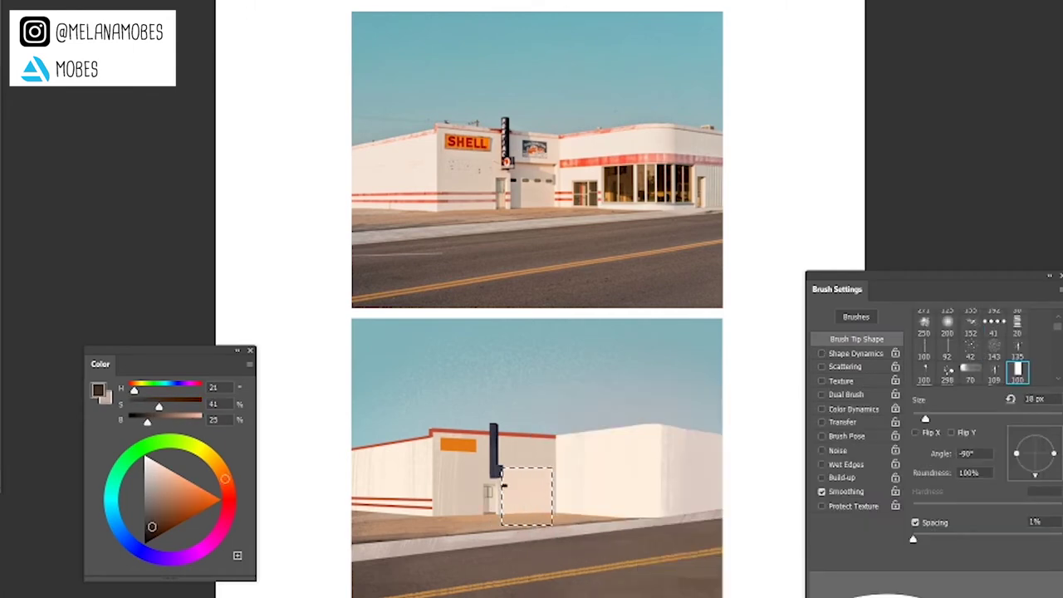
pyautogui.press('.')
pyautogui.keyDown('alt'); pyautogui.click(522, 497); pyautogui.keyUp('alt')
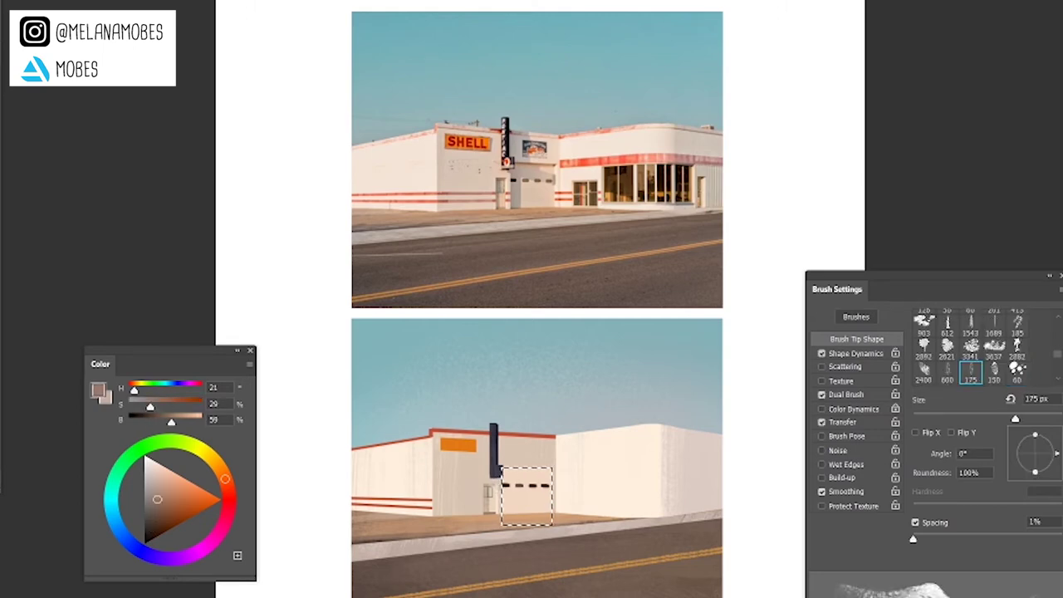
# Shade the garage door and its surrounding frame with muted brown tones using the textured brush at 71 px
pyautogui.keyDown('alt'); pyautogui.rightClick(521, 497); pyautogui.keyUp('alt')
pyautogui.keyDown('alt'); pyautogui.click(522, 497); pyautogui.keyUp('alt')
pyautogui.keyDown('alt'); pyautogui.click(522, 497); pyautogui.keyUp('alt')
pyautogui.keyDown('alt'); pyautogui.click(522, 496); pyautogui.keyUp('alt')
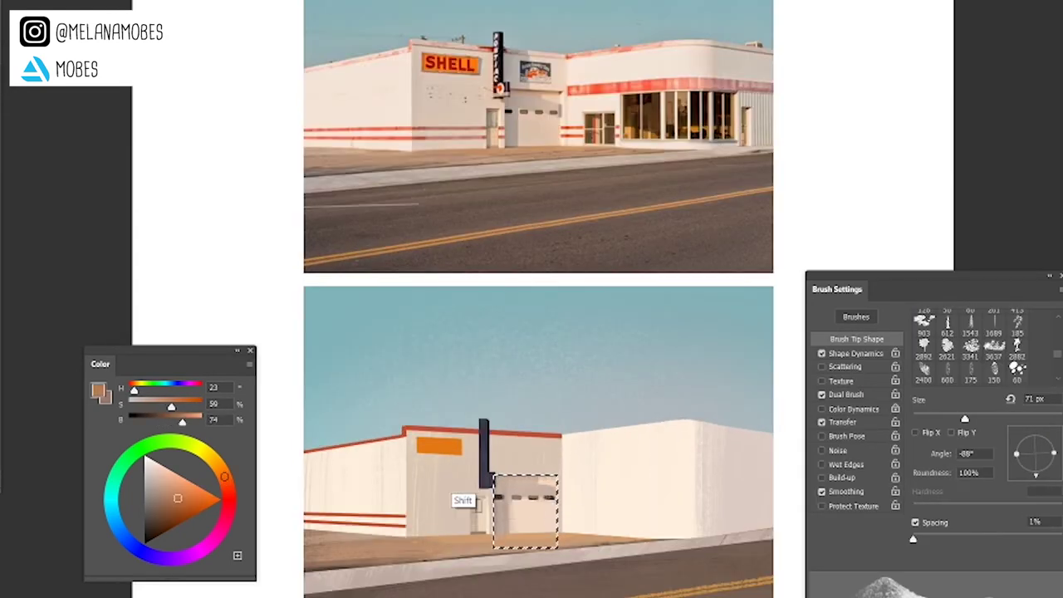
pyautogui.keyDown('alt'); pyautogui.click(567, 572); pyautogui.keyUp('alt')
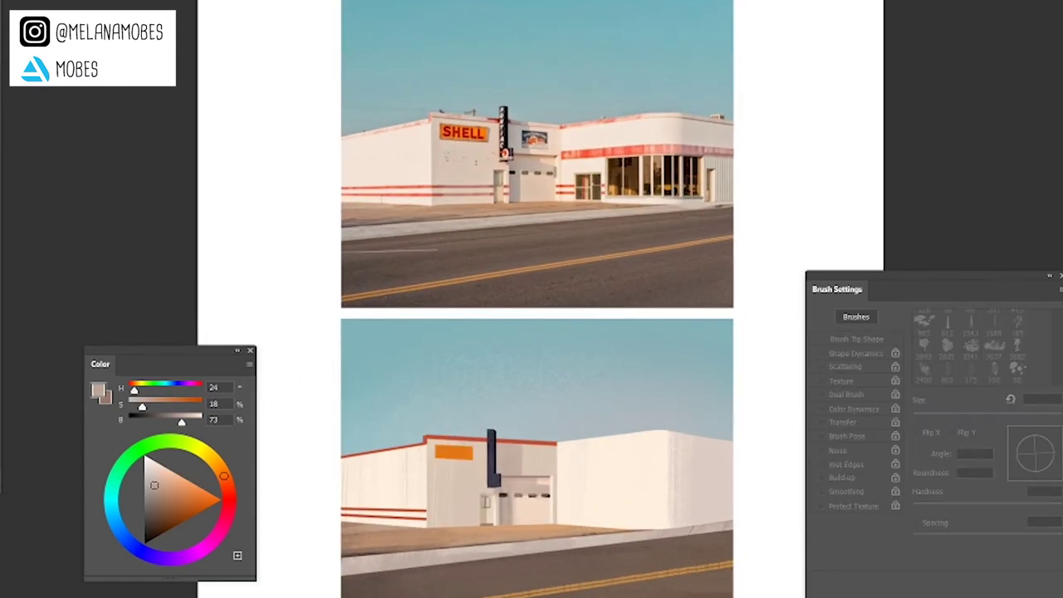
# Block in a dark slate rectangular sign (H 209, S 20, B 24) above the garage door and clean up its edges
pyautogui.moveTo(511, 472); pyautogui.dragTo(544, 449)
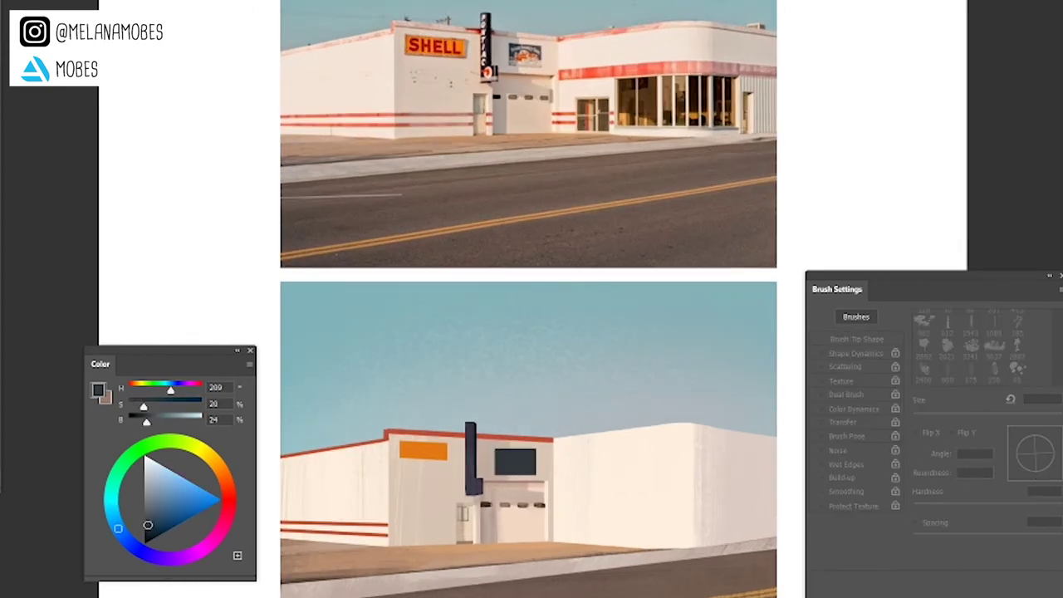
pyautogui.press('alt')
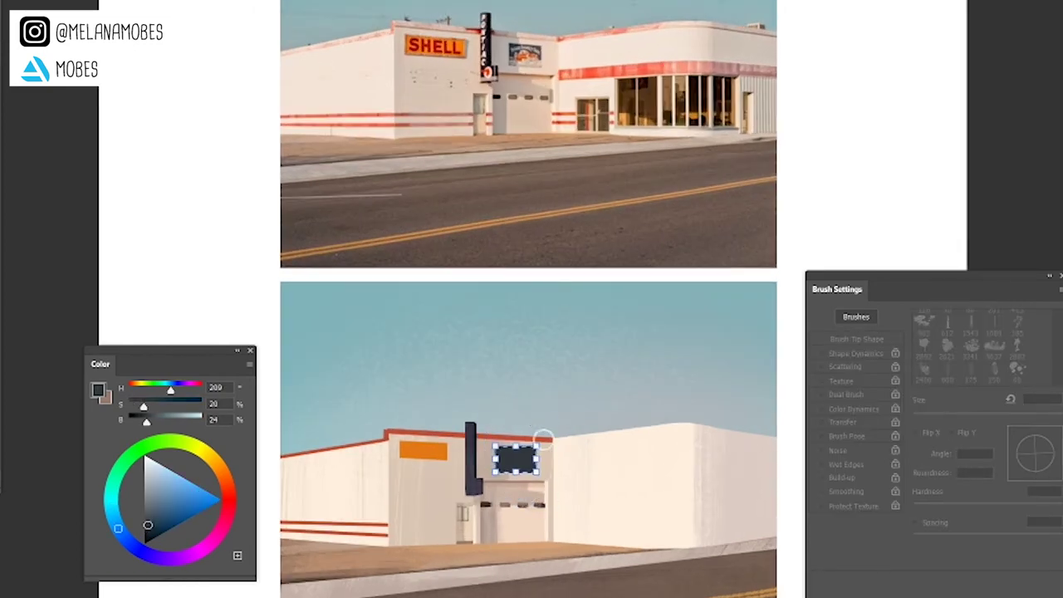
pyautogui.hotkey('ctrl', 'd')
pyautogui.scroll(-1, 515, 453)
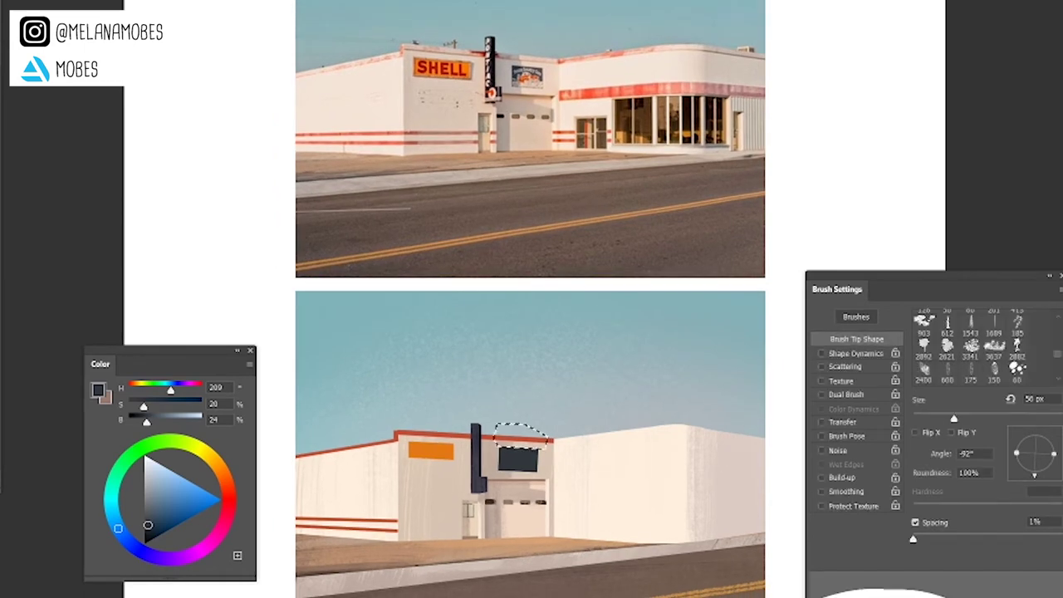
pyautogui.scroll(-1, 557, 409)
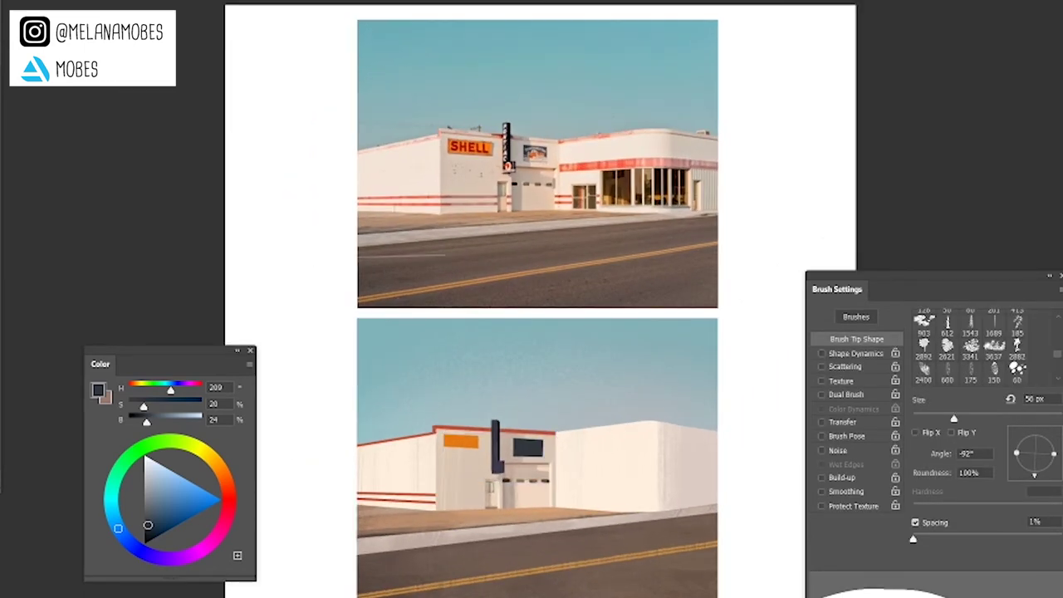
# Transform the slate sign above the garage door, rotating it about -1.6° to follow the wall's perspective
pyautogui.hotkey('ctrl', 't')
pyautogui.press('Return')
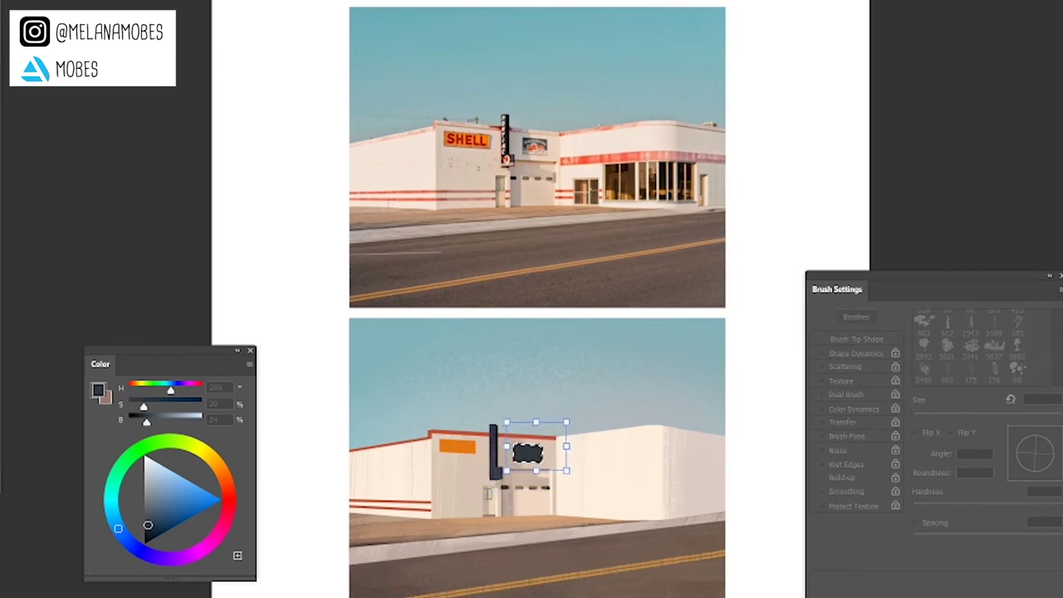
pyautogui.scroll(1, 531, 449)
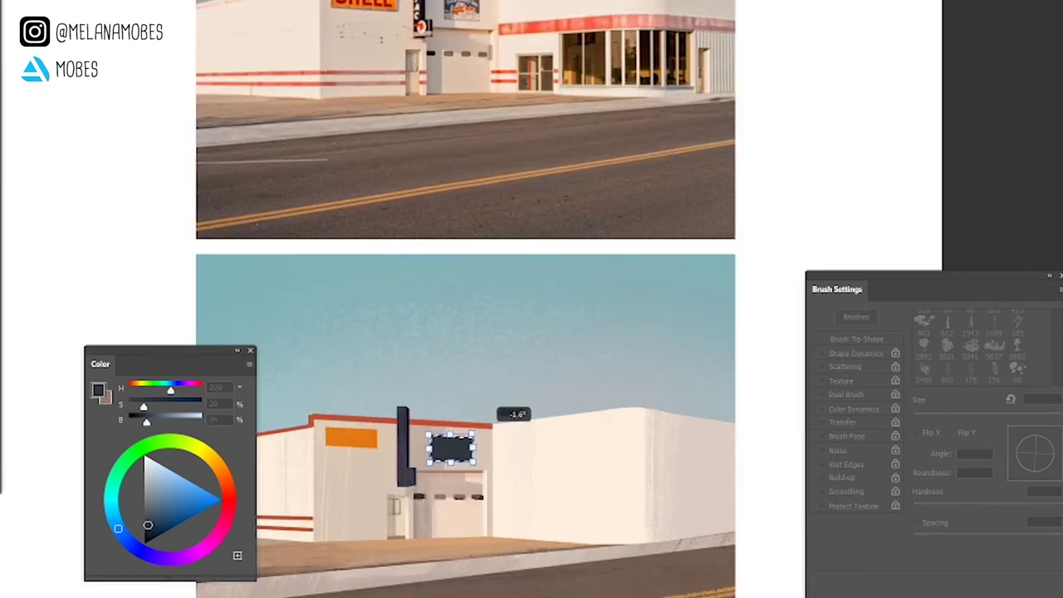
pyautogui.scroll(-2, 515, 411)
pyautogui.scroll(1, 515, 412)
pyautogui.hotkey('ctrl', 'd')
pyautogui.scroll(-2, 537, 307)
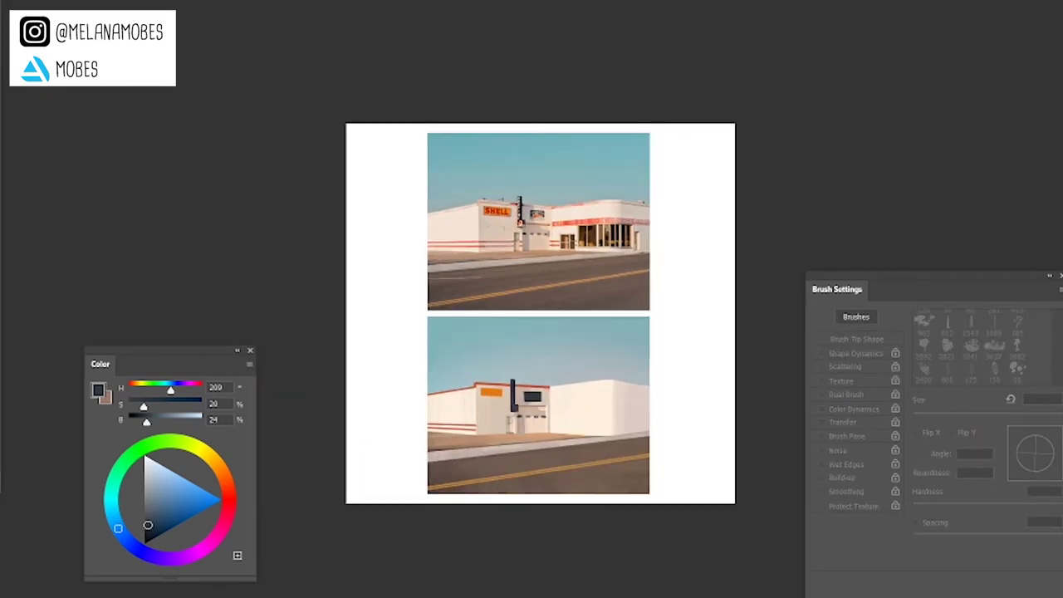
pyautogui.scroll(2, 536, 307)
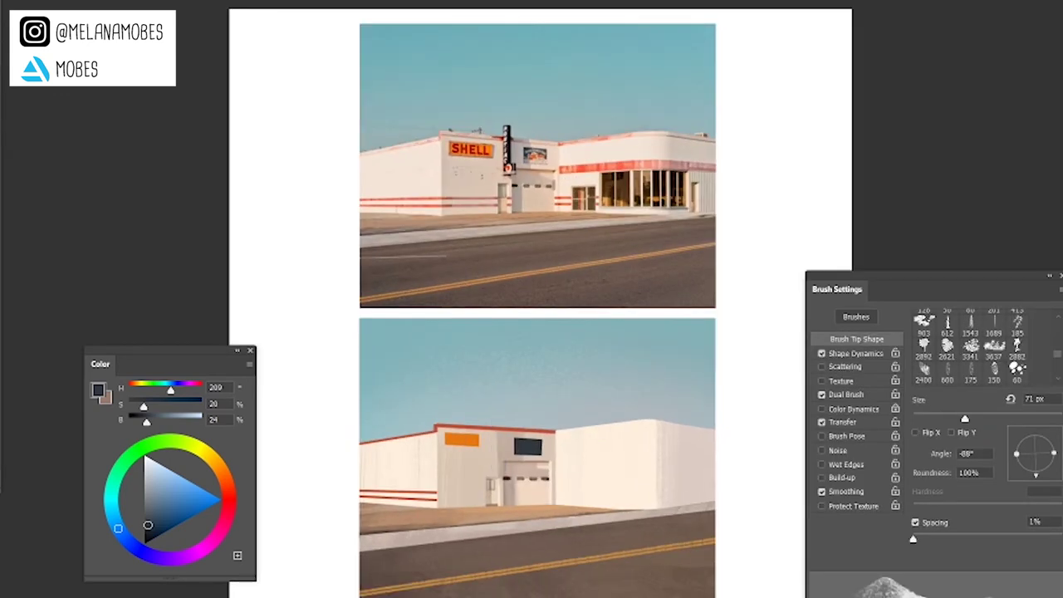
# Extend the two red stripes across the front wall past the garage door, nudging the transformed strip down into line
pyautogui.hotkey('ctrl', 't')
pyautogui.moveTo(496, 428); pyautogui.dragTo(568, 492)
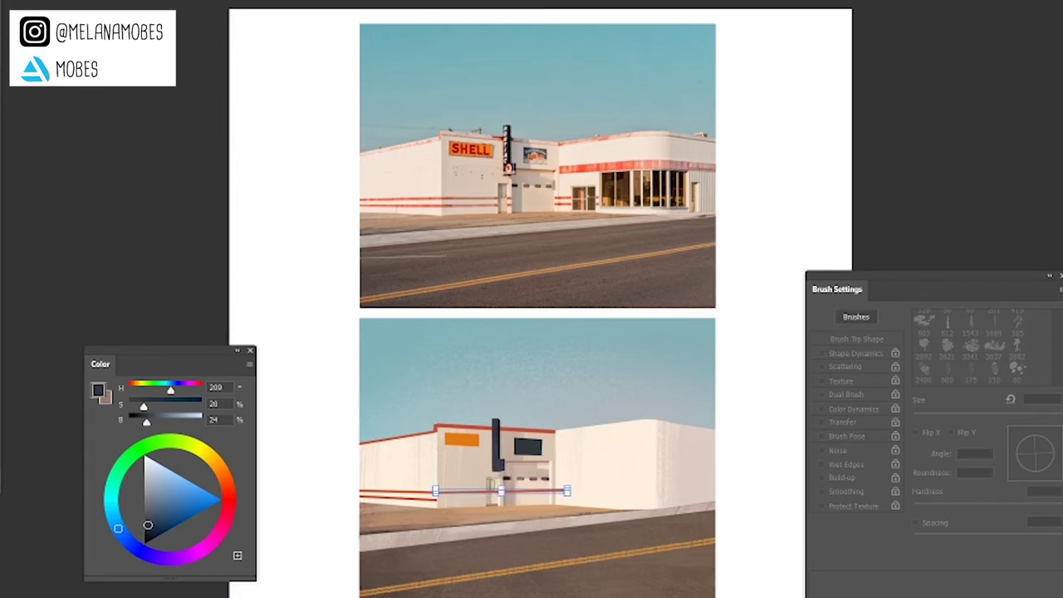
pyautogui.scroll(1, 573, 493)
pyautogui.press('Down')
pyautogui.press('Down')
pyautogui.press('Down')
pyautogui.press('Down')
pyautogui.press('Down')
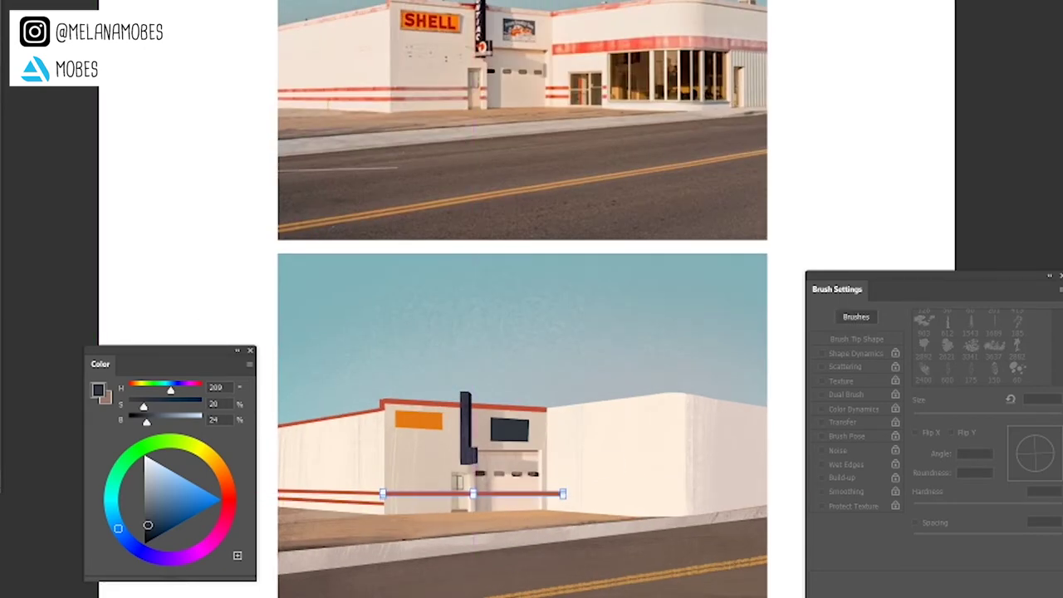
pyautogui.press('Return')
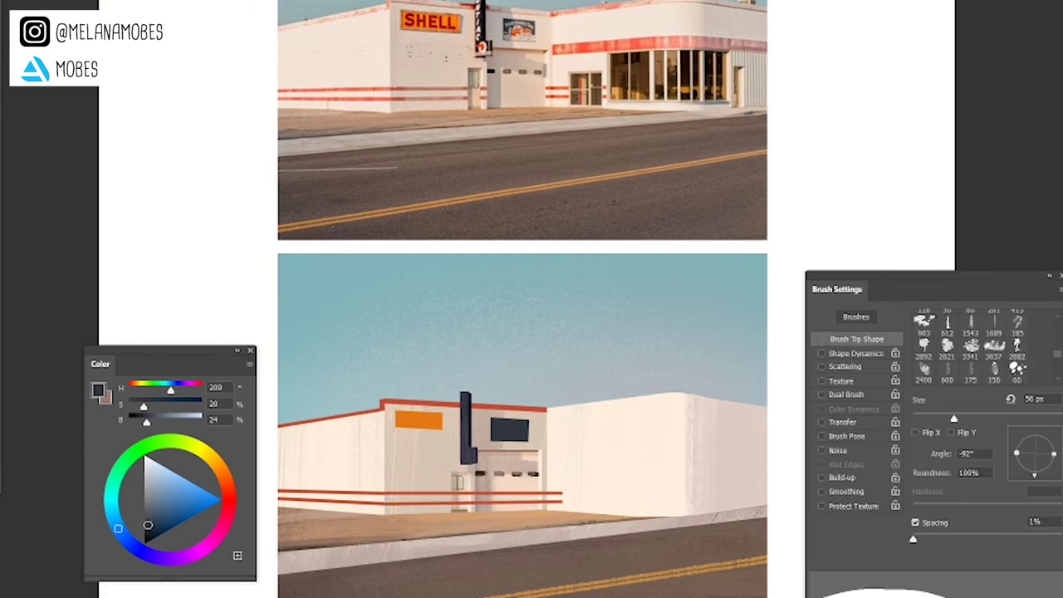
# Erase the parts of the red stripes that cross the small door and the garage door
pyautogui.scroll(-1, 581, 490)
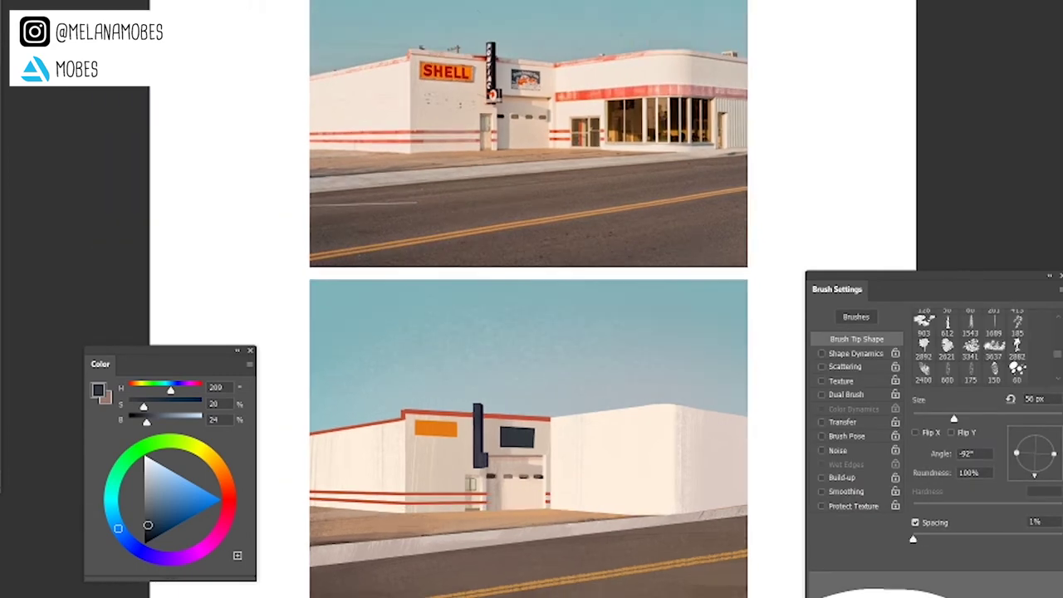
pyautogui.press('[')
pyautogui.press('[')
pyautogui.press('[')
pyautogui.press('[')
pyautogui.scroll(-1, 604, 590)
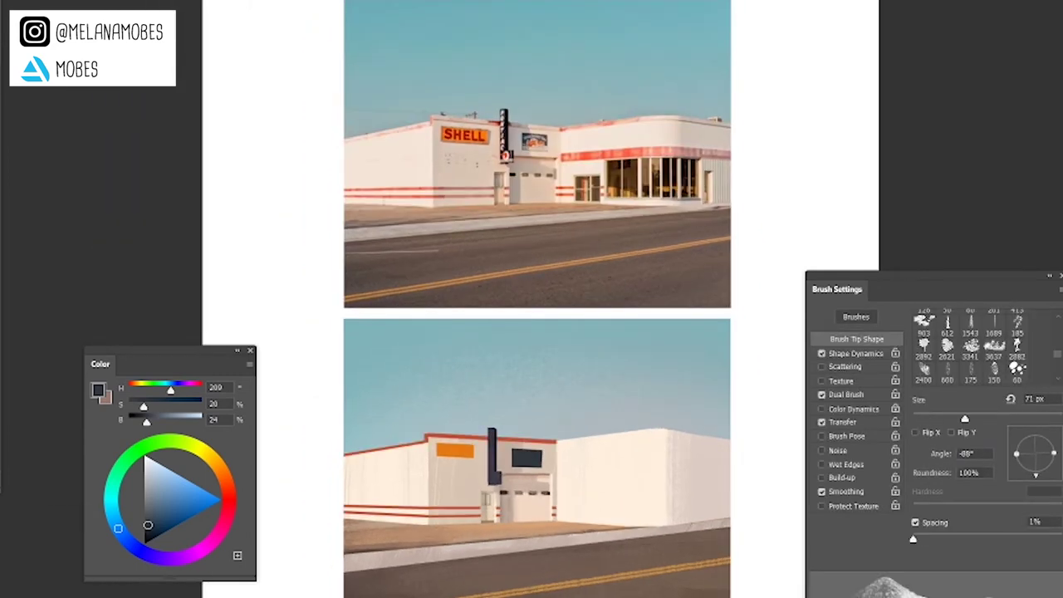
# Copy the pair of red stripes from the left wall onto the lower wall of the right building
pyautogui.press('l')
pyautogui.moveTo(330, 488)
pyautogui.mouseDown()
pyautogui.moveTo(428, 520)
pyautogui.moveTo(429, 495)
pyautogui.mouseUp()
pyautogui.moveTo(382, 509); pyautogui.dragTo(606, 510)
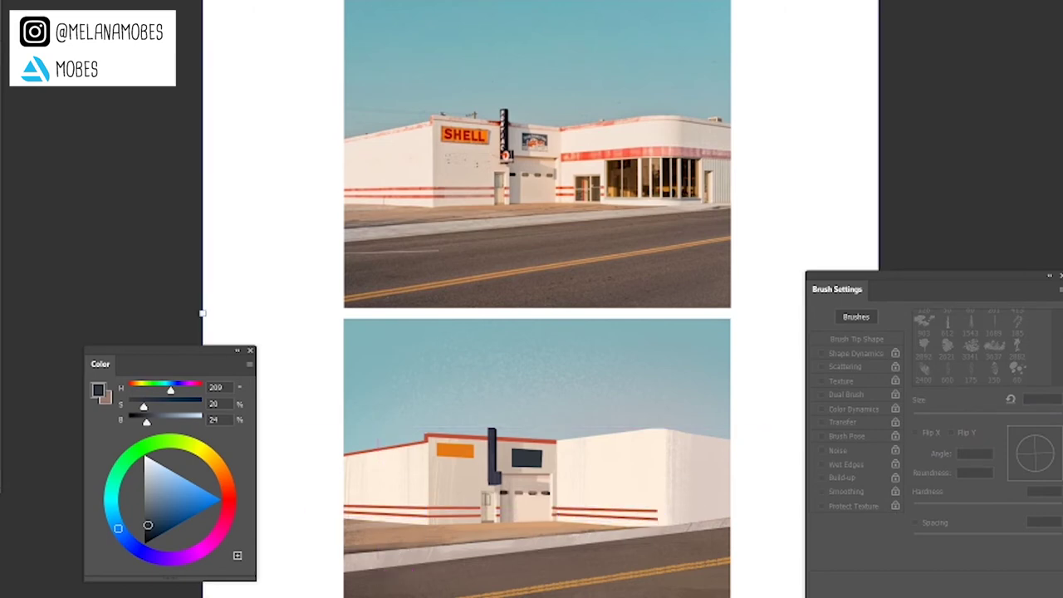
# Align the lower red stripe on the right building and trim both stripes to a short length beside the garage
pyautogui.scroll(1, 689, 507)
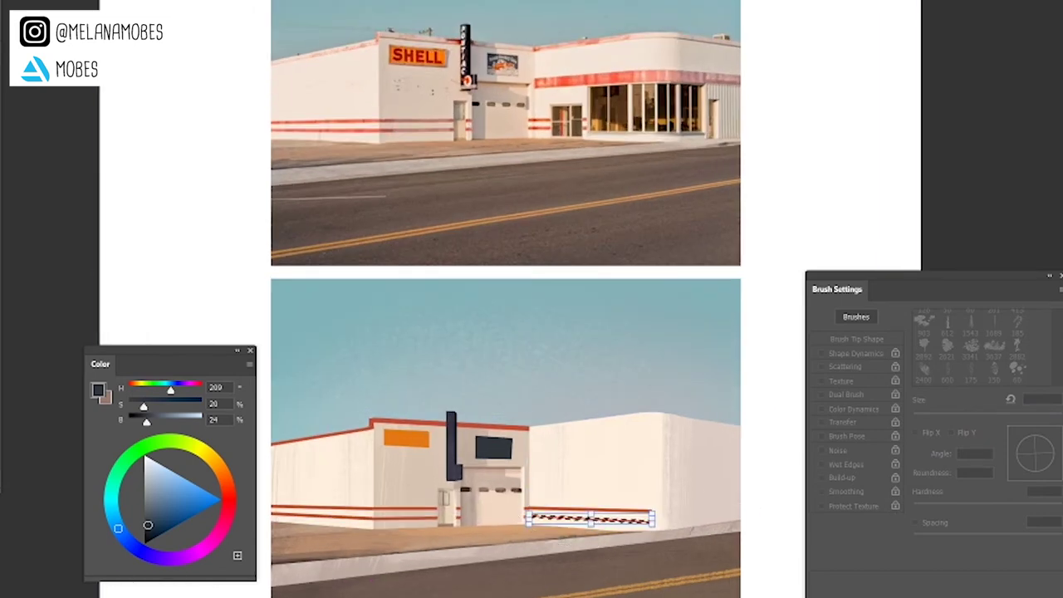
pyautogui.moveTo(594, 516)
pyautogui.mouseDown()
pyautogui.moveTo(519, 498)
pyautogui.moveTo(679, 490)
pyautogui.moveTo(531, 453)
pyautogui.mouseUp()
pyautogui.hotkey('ctrl', 'd')
pyautogui.hotkey('ctrl', '0')
pyautogui.hotkey('ctrl', '+')
pyautogui.press('b')
pyautogui.press('shift')
pyautogui.moveTo(623, 513); pyautogui.dragTo(660, 518)
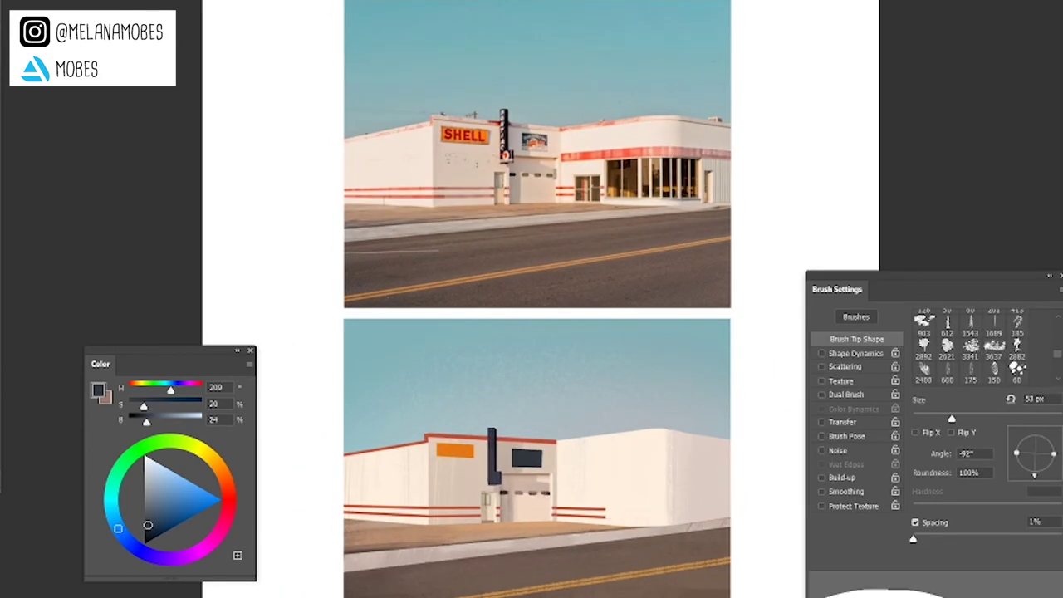
# Add red trim strips (H 10, S 72, B 76) along the right building's roof edges and transform them to fit
pyautogui.press('v')
pyautogui.hotkey('ctrl', 't')
pyautogui.moveTo(670, 437)
pyautogui.mouseDown()
pyautogui.moveTo(689, 415)
pyautogui.moveTo(683, 424)
pyautogui.mouseUp()
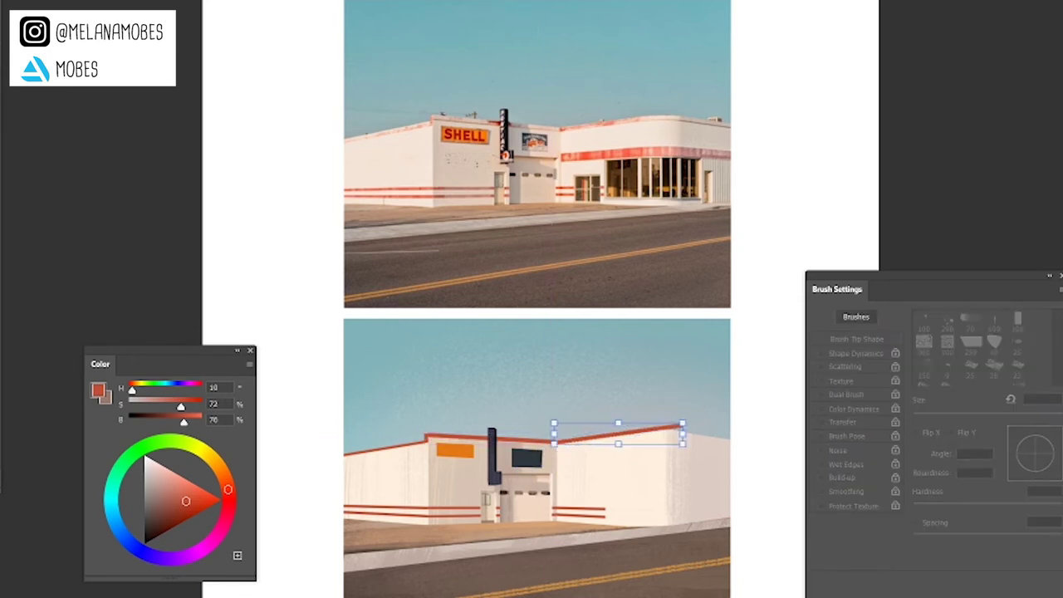
pyautogui.press('Return')
pyautogui.hotkey('ctrl', '-')
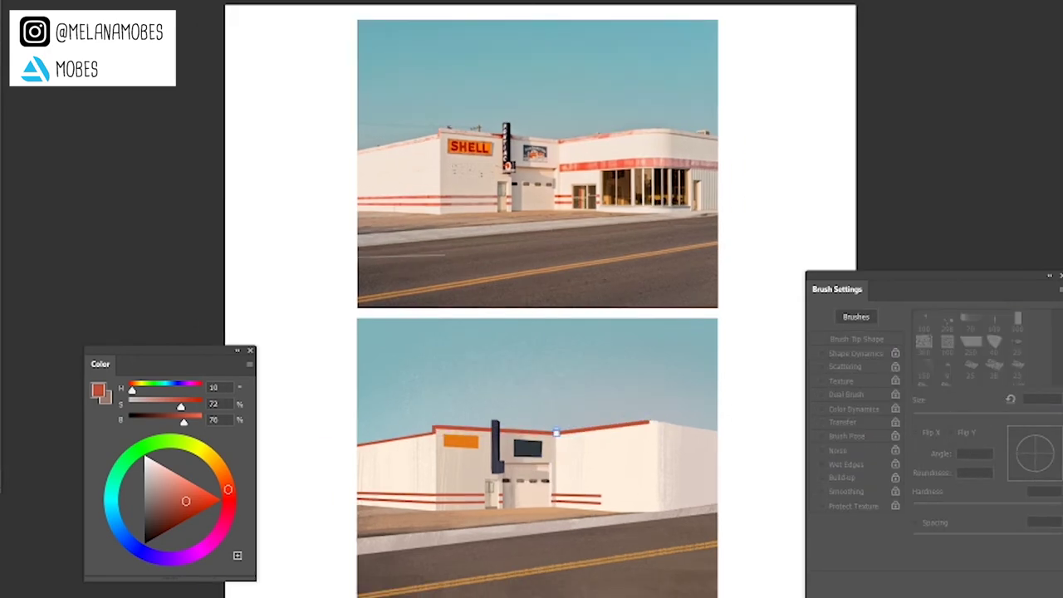
pyautogui.hotkey('ctrl', 't')
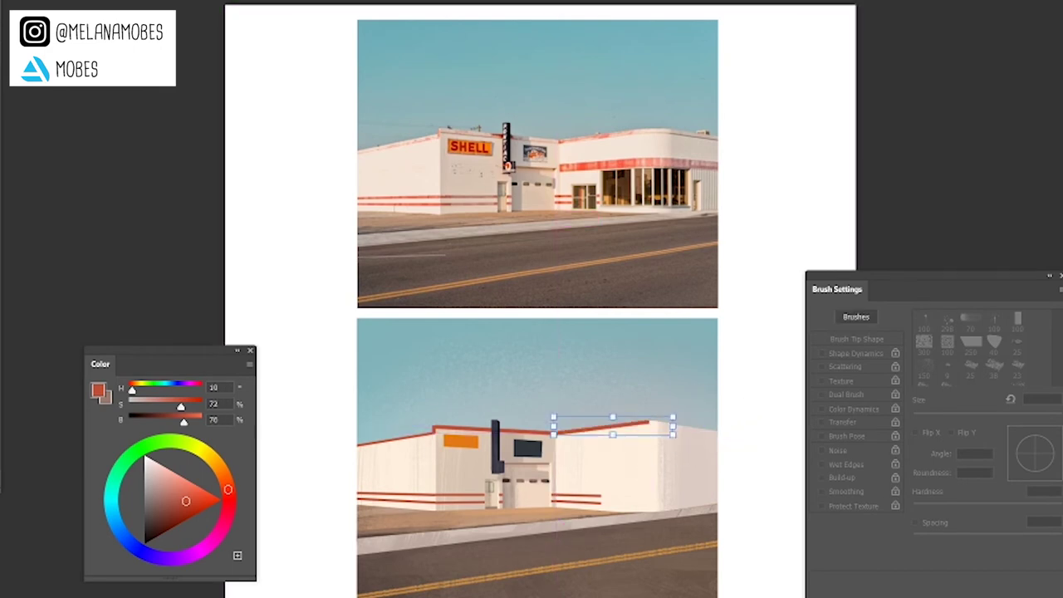
pyautogui.press('Return')
pyautogui.hotkey('ctrl', 't')
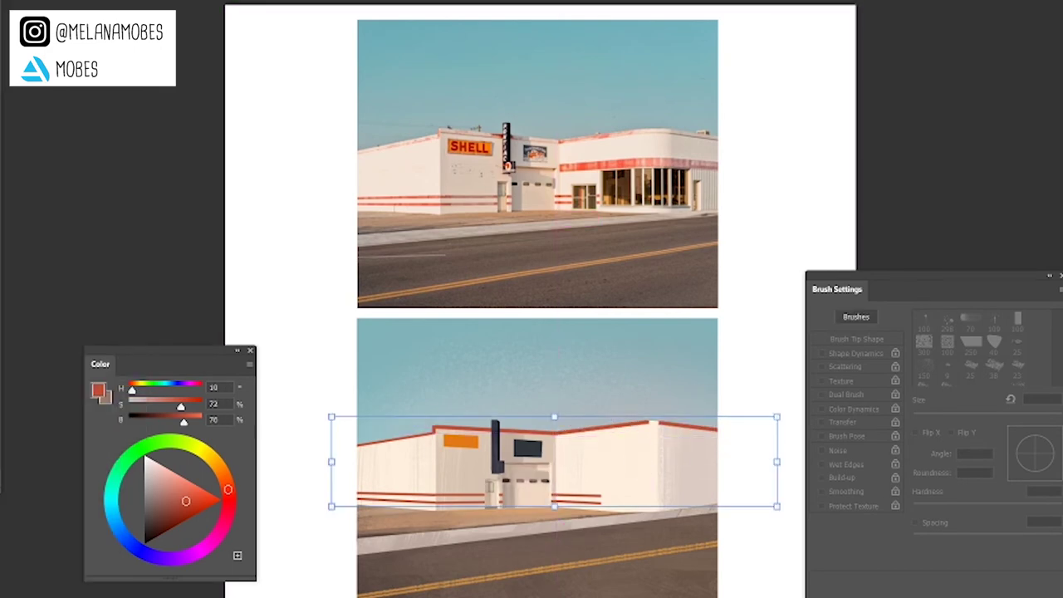
pyautogui.press('Return')
# Round off the red roof trim at the right building's curved corner using a 12 px brush tip
pyautogui.scroll(2, 673, 436)
pyautogui.rightClick(636, 386)
pyautogui.press('Escape')
pyautogui.keyDown('alt'); pyautogui.rightClick(661, 443); pyautogui.keyUp('alt')
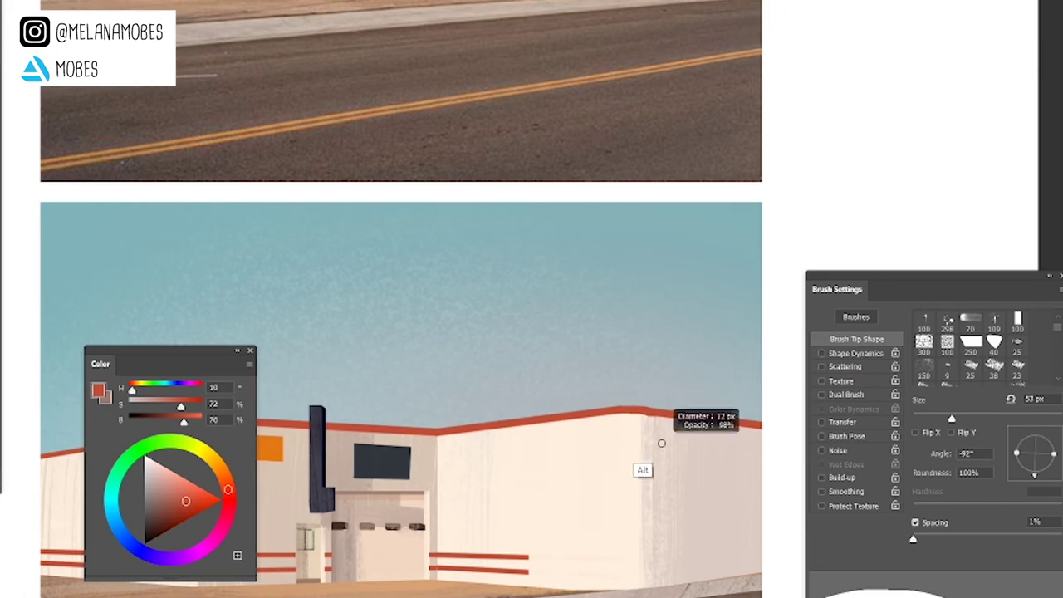
pyautogui.scroll(-4, 661, 443)
pyautogui.scroll(1, 661, 443)
pyautogui.rightClick(631, 391)
pyautogui.press('Escape')
# Place a thicker red band across the right building's front wall below the roof trim, angled to the perspective
pyautogui.hotkey('ctrl', 't')
pyautogui.moveTo(623, 391)
pyautogui.mouseDown()
pyautogui.moveTo(624, 510)
pyautogui.moveTo(698, 465)
pyautogui.moveTo(714, 432)
pyautogui.mouseUp()
pyautogui.scroll(2, 723, 411)
pyautogui.moveTo(635, 437); pyautogui.dragTo(643, 435)
pyautogui.hotkey('shift', 'Left')
pyautogui.press('Return')
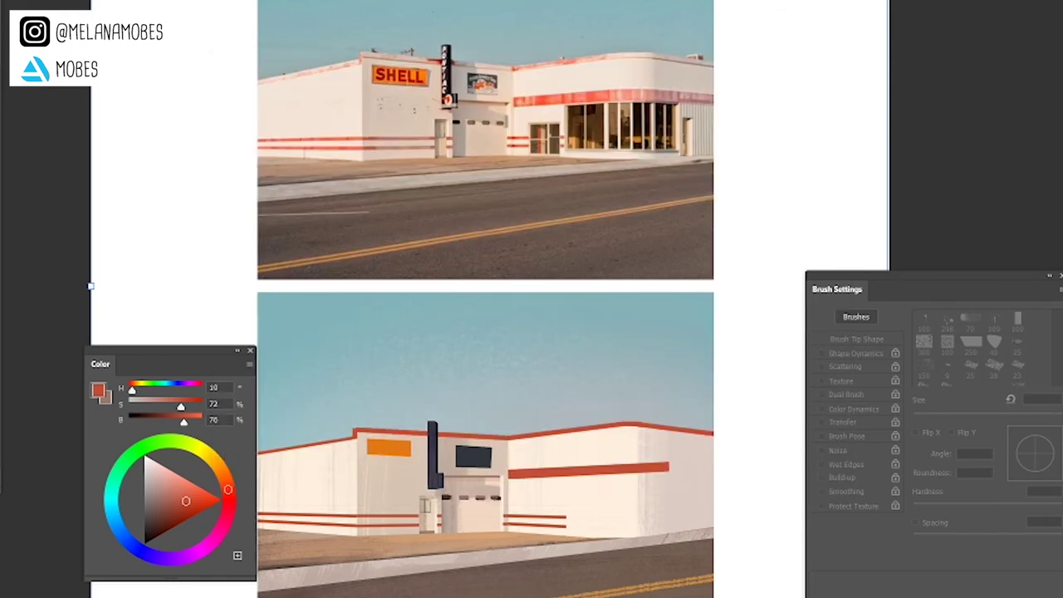
# Add a matching red band segment on the right building's side wall and nudge it right to the picture edge
pyautogui.press('b')
pyautogui.hotkey('ctrl', 'z')
pyautogui.keyDown('shift'); pyautogui.click(640, 470); pyautogui.keyUp('shift')
pyautogui.hotkey('ctrl', 't')
pyautogui.press('Right')
pyautogui.press('Right')
pyautogui.press('Right')
pyautogui.press('Right')
pyautogui.press('Right')
pyautogui.press('Right')
pyautogui.press('Right')
pyautogui.press('Right')
pyautogui.press('Right')
pyautogui.press('Right')
pyautogui.press('Right')
pyautogui.press('Right')
pyautogui.press('Right')
pyautogui.press('Right')
pyautogui.press('Right')
pyautogui.press('Right')
pyautogui.press('Right')
pyautogui.press('Right')
pyautogui.press('Right')
pyautogui.press('Return')
pyautogui.scroll(1, 642, 487)
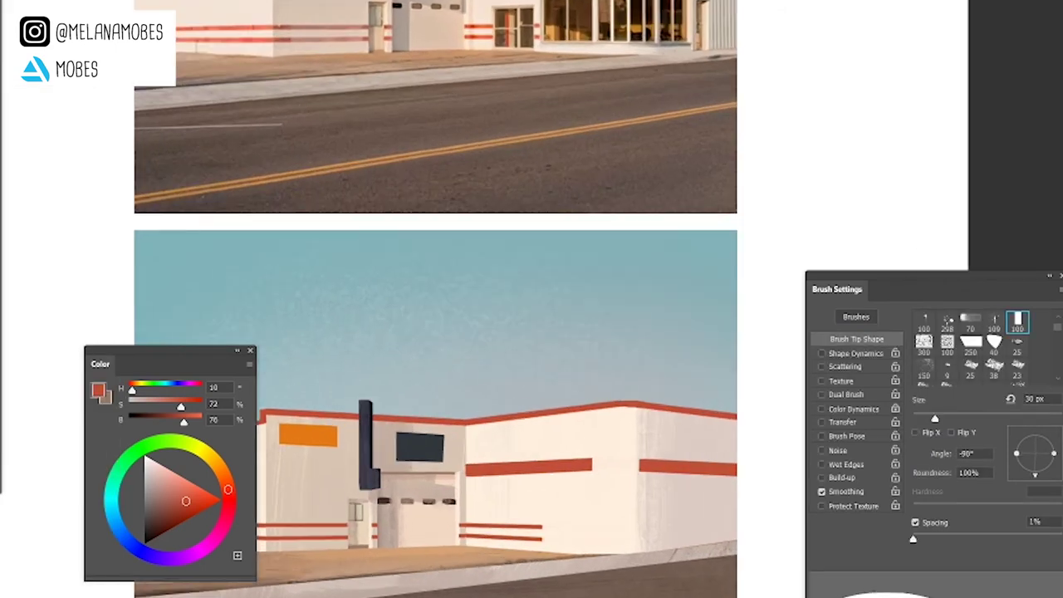
# Join the two red band segments around the rounded corner and refine the join with small 16 px and 30 px brush tips
pyautogui.scroll(-3, 435, 332)
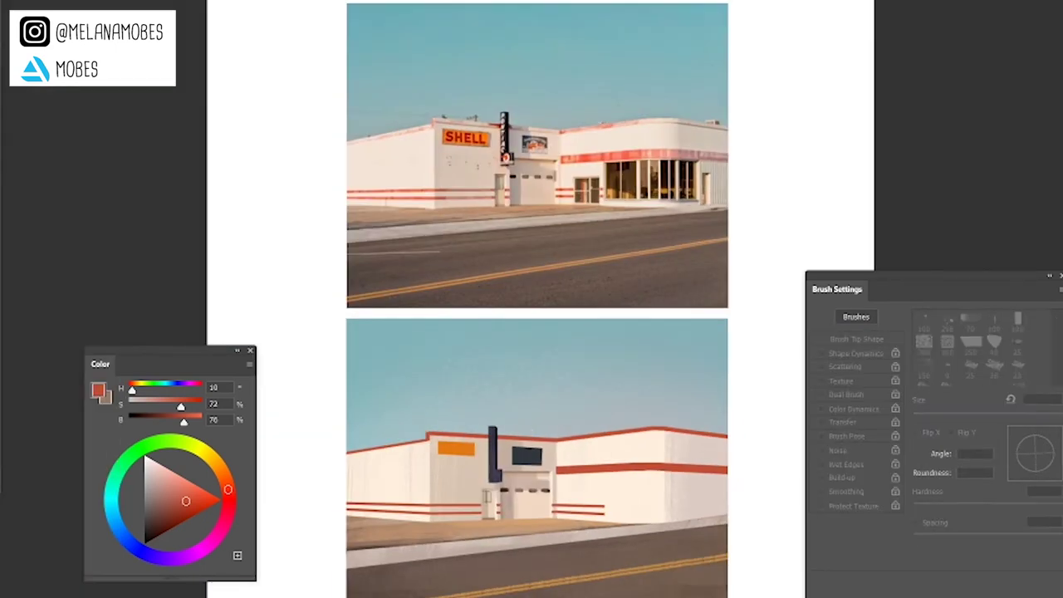
pyautogui.scroll(2, 481, 333)
pyautogui.press('e')
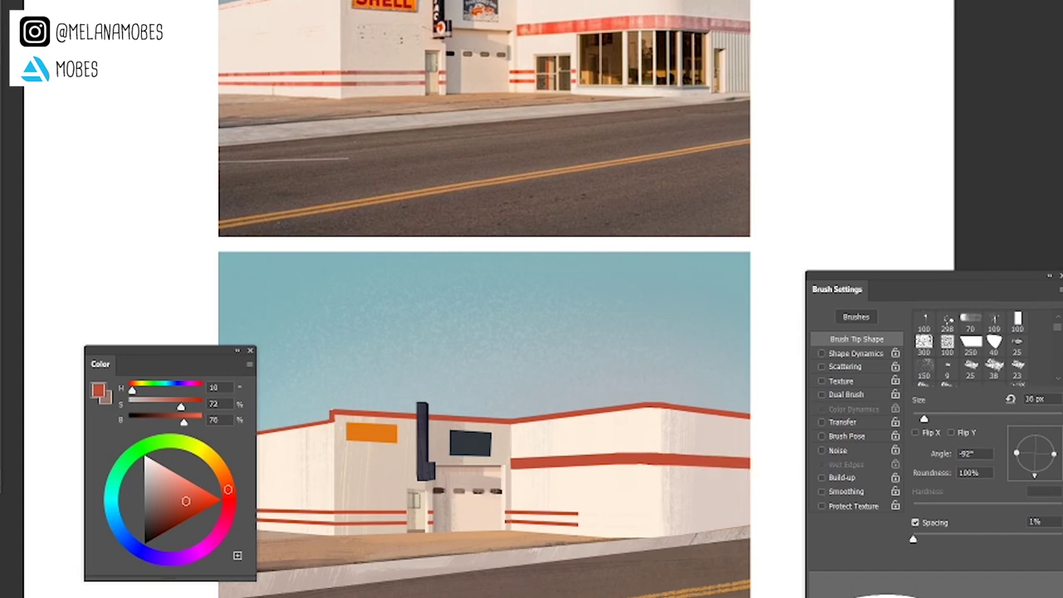
pyautogui.press('b')
pyautogui.scroll(-2, 482, 299)
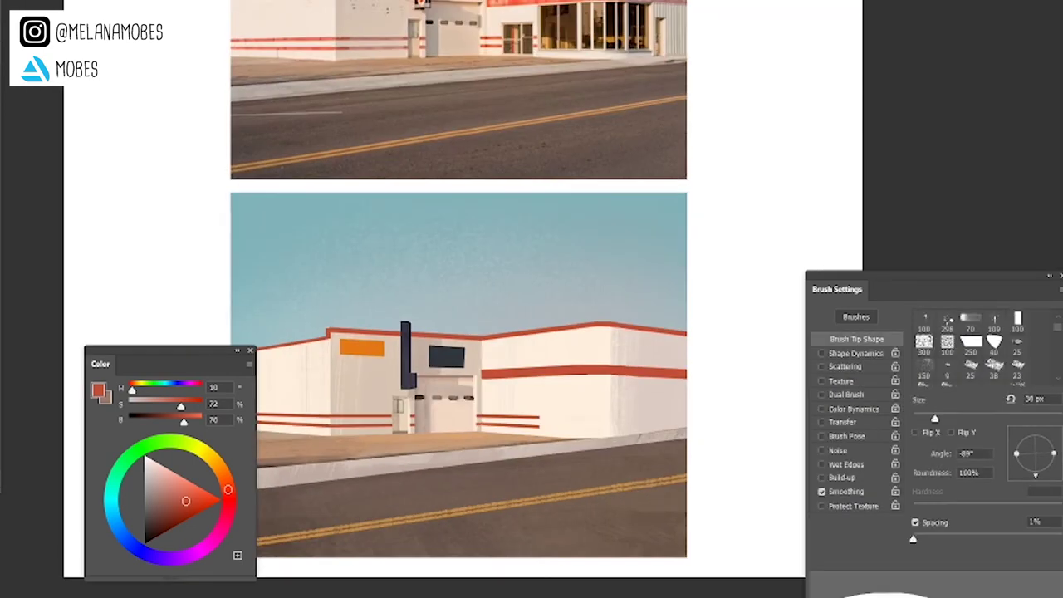
# Block in a brown rectangular entrance (H 24, S 56, B 53) over the short red stripes on the right building
pyautogui.press('v')
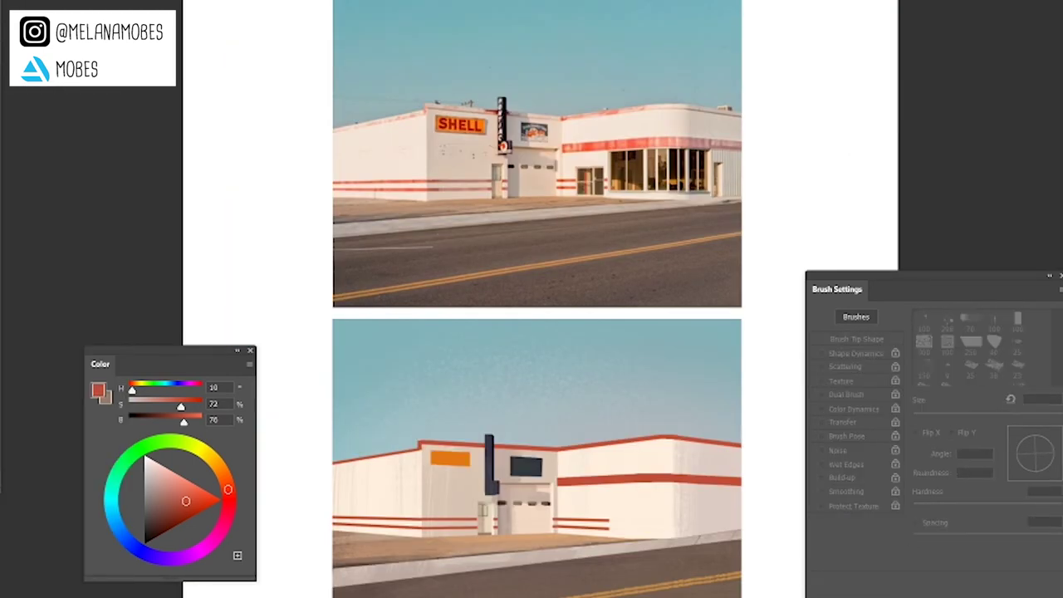
pyautogui.press('b')
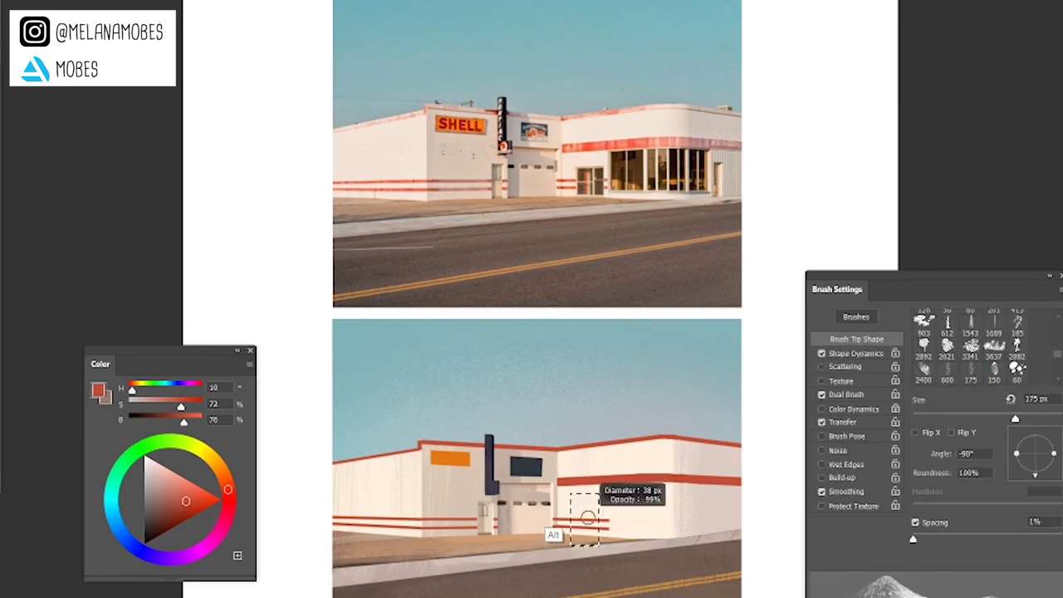
pyautogui.keyDown('alt'); pyautogui.click(587, 516); pyautogui.keyUp('alt')
pyautogui.moveTo(575, 497); pyautogui.dragTo(595, 533)
pyautogui.press('v')
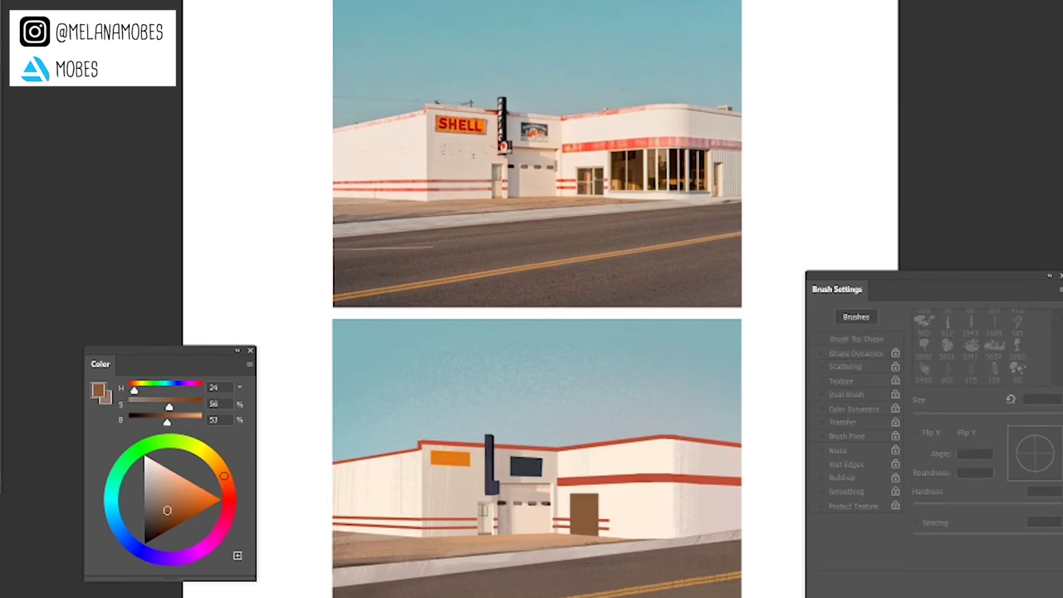
# Block in a wide reddish-brown shop window (H 15, S 55, B 41) below the right building's red band and fit it to the wall
pyautogui.press('m')
pyautogui.moveTo(610, 482); pyautogui.dragTo(700, 557)
pyautogui.moveTo(609, 531); pyautogui.dragTo(646, 536)
pyautogui.moveTo(701, 481); pyautogui.dragTo(610, 536)
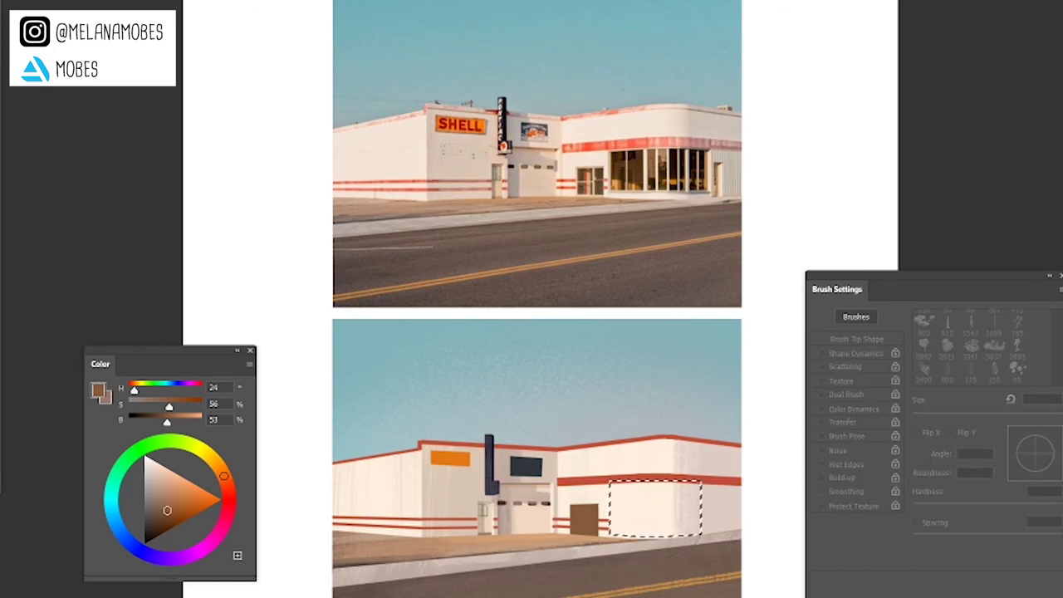
pyautogui.press('b')
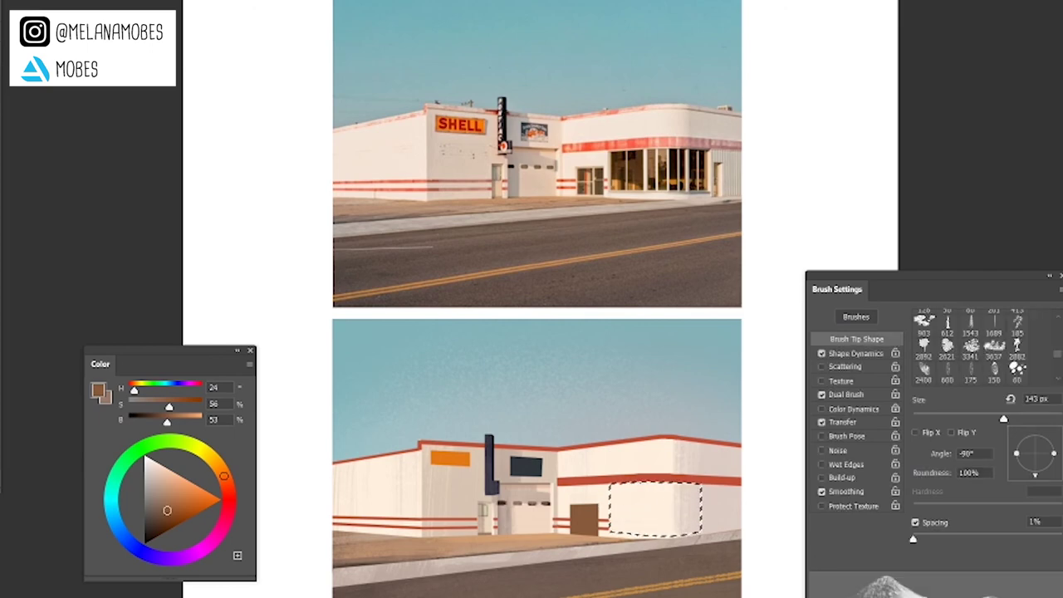
pyautogui.hotkey('alt', 'BackSpace')
pyautogui.hotkey('ctrl', 'd')
pyautogui.press('[')
pyautogui.press('[')
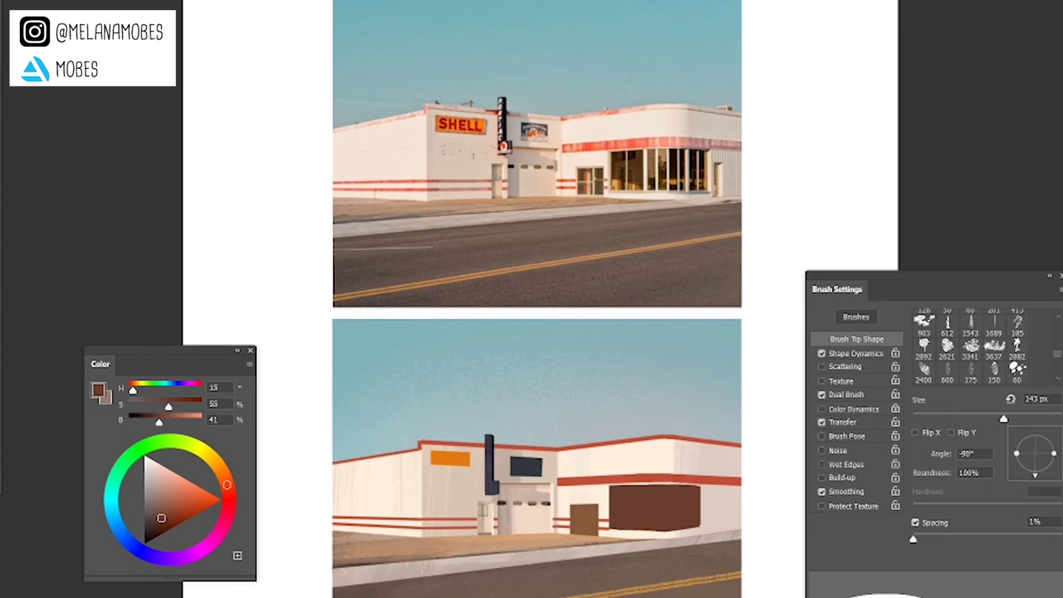
pyautogui.press('m')
pyautogui.hotkey('ctrl', 't')
pyautogui.press('Return')
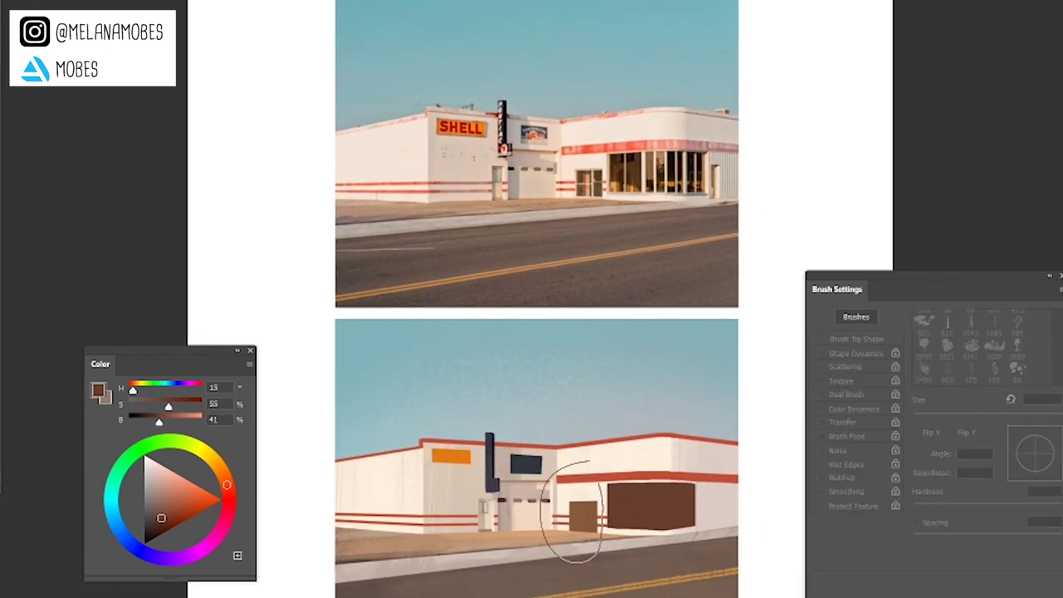
# Paint dark glass panes inside the brown entrance and divide them with thin cream door frames (H 33, S 13, B 100) using an 8 px brush
pyautogui.press('b')
pyautogui.moveTo(573, 502); pyautogui.dragTo(572, 532)
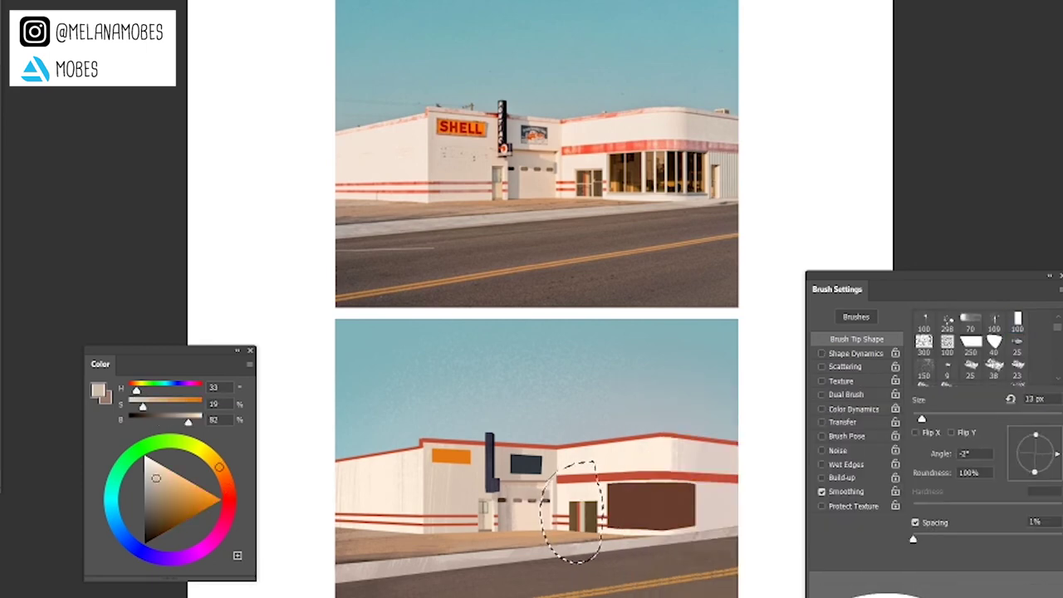
pyautogui.keyDown('alt'); pyautogui.click(561, 478); pyautogui.keyUp('alt')
pyautogui.rightClick(565, 499)
pyautogui.press('Return')
pyautogui.press('.')
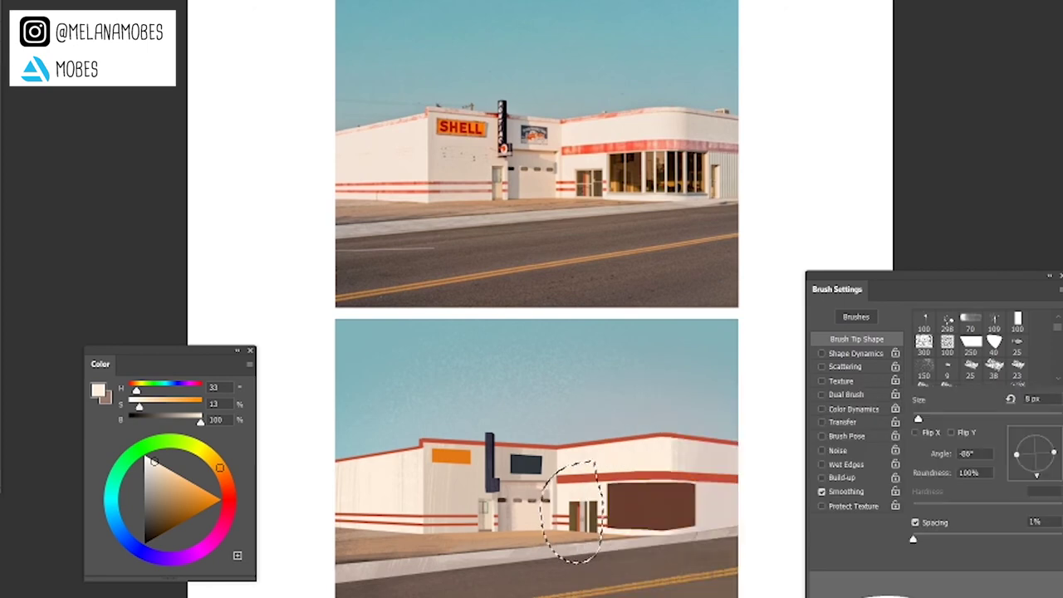
pyautogui.keyDown('alt'); pyautogui.click(463, 529); pyautogui.keyUp('alt')
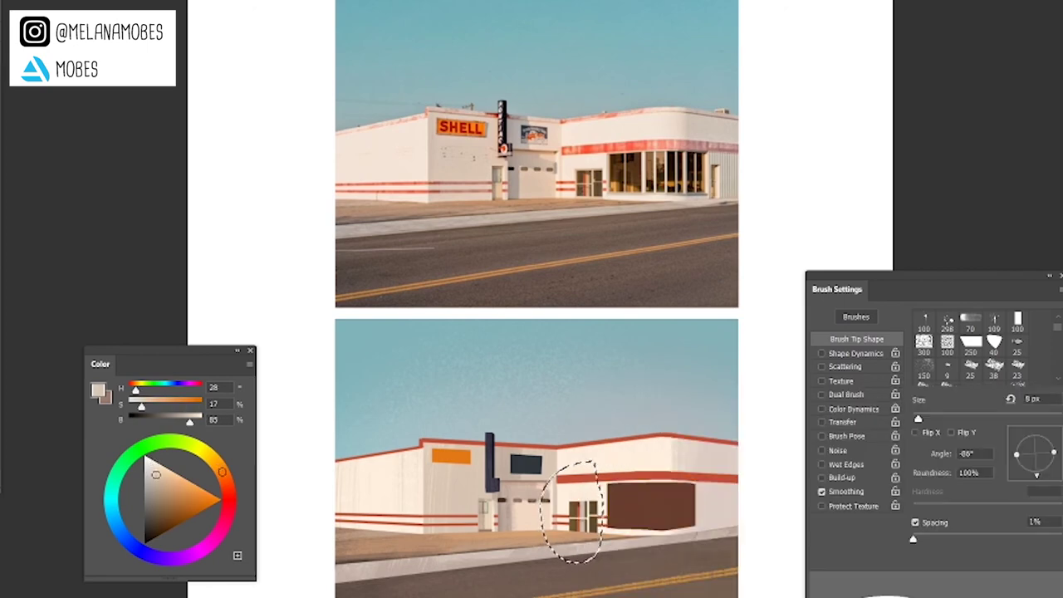
# Recolour the shop window olive brown (H 33, S 54, B 39) and texture its interior with darker and lighter patches using a 56 px brush
pyautogui.rightClick(578, 387)
pyautogui.press('Return')
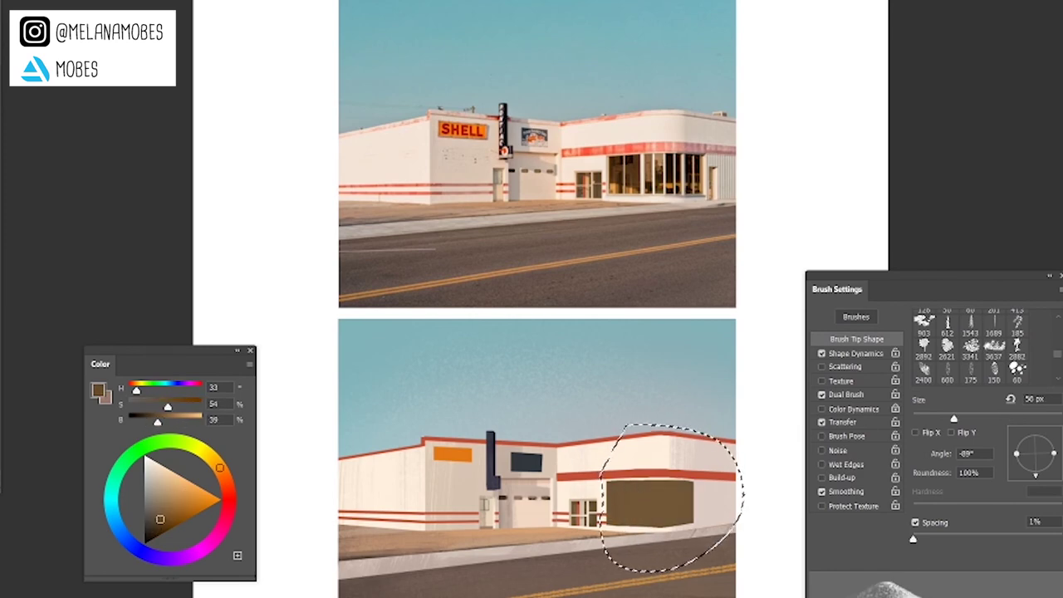
pyautogui.press('shift')
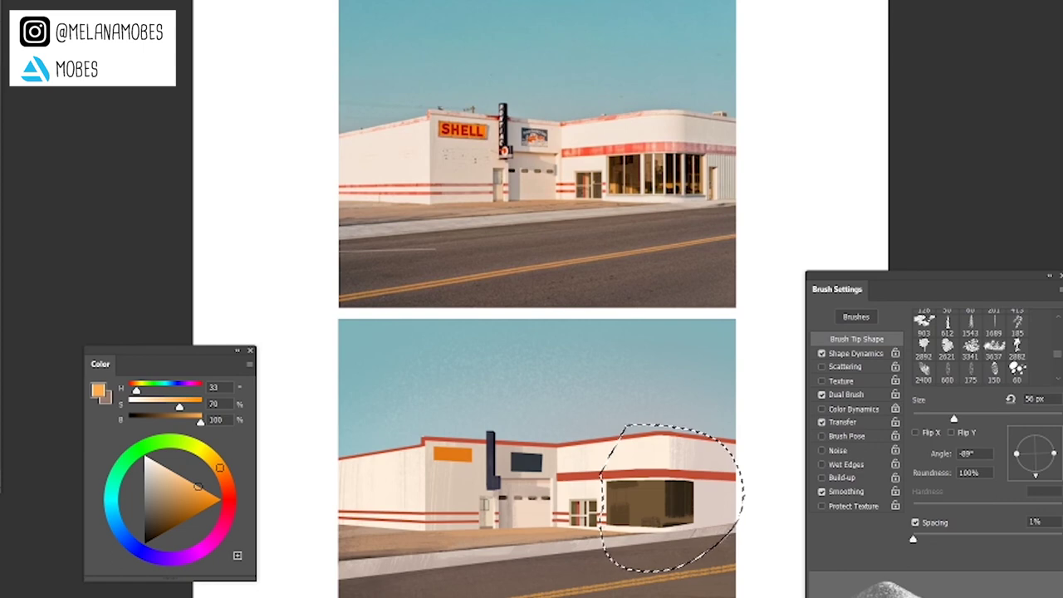
pyautogui.press('shift')
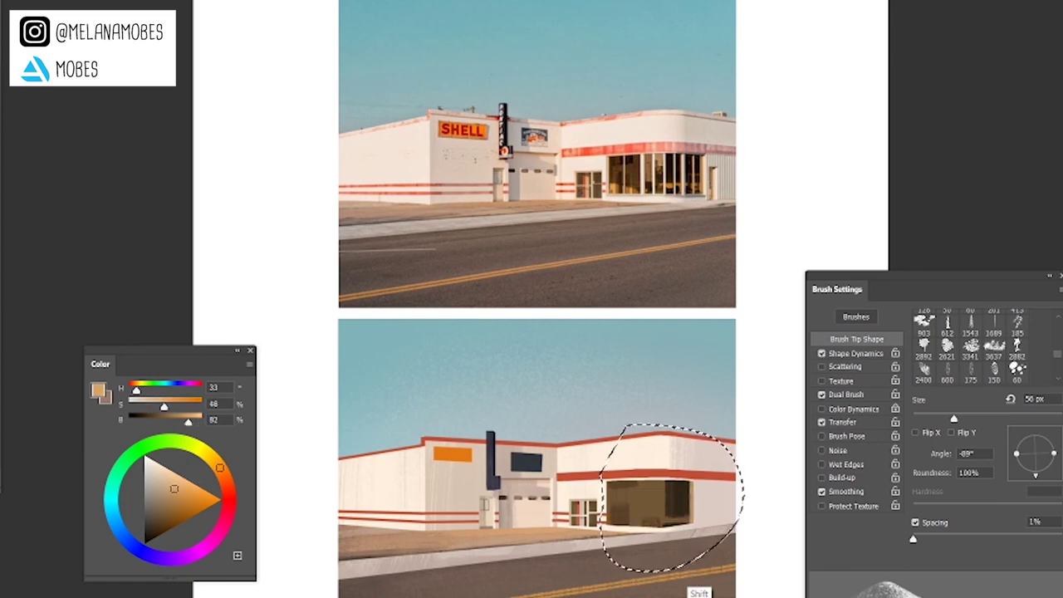
pyautogui.hotkey('ctrl', 'd')
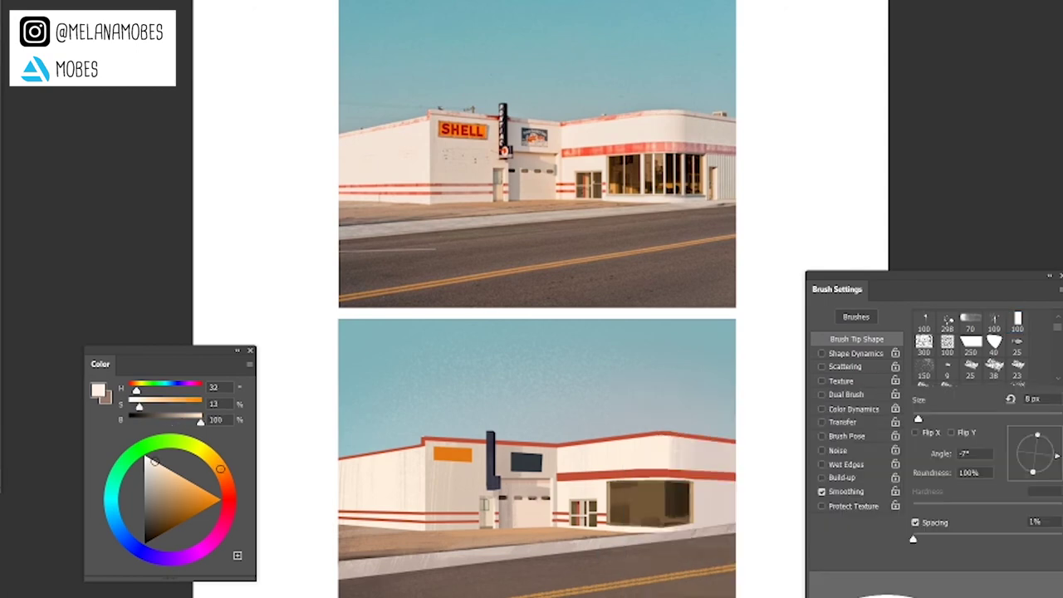
# Divide the shop window with thin light vertical frames using an 8 px brush, sampling beige and off-white from the walls
pyautogui.moveTo(652, 480); pyautogui.dragTo(651, 525)
pyautogui.hotkey('ctrl', 'z')
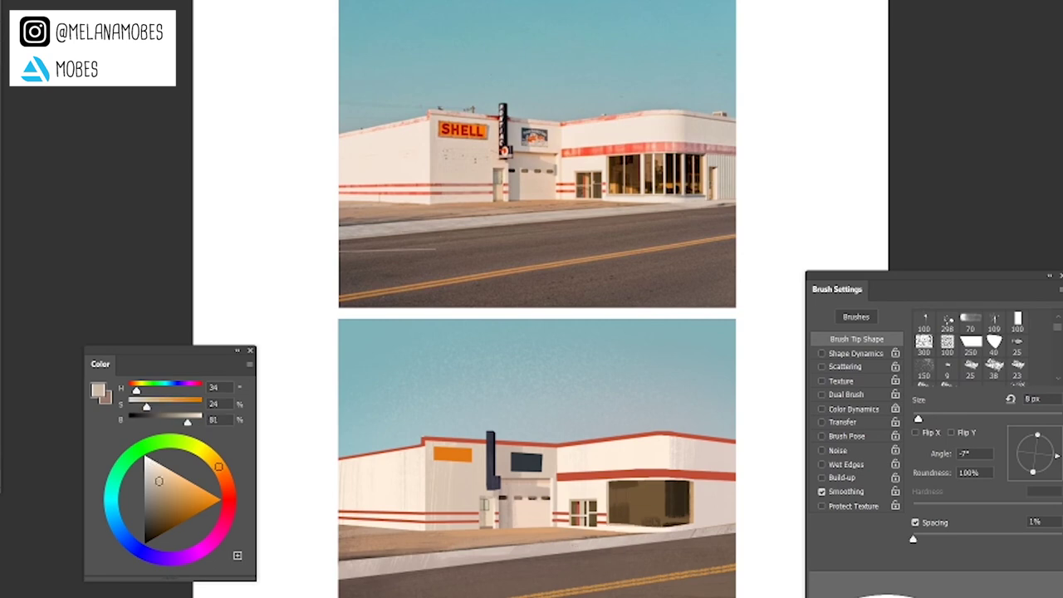
pyautogui.keyDown('alt'); pyautogui.click(623, 448); pyautogui.keyUp('alt')
pyautogui.moveTo(624, 480)
pyautogui.mouseDown()
pyautogui.moveTo(624, 525)
pyautogui.moveTo(650, 528)
pyautogui.mouseUp()
pyautogui.moveTo(670, 479); pyautogui.dragTo(670, 527)
pyautogui.keyDown('alt'); pyautogui.click(704, 461); pyautogui.keyUp('alt')
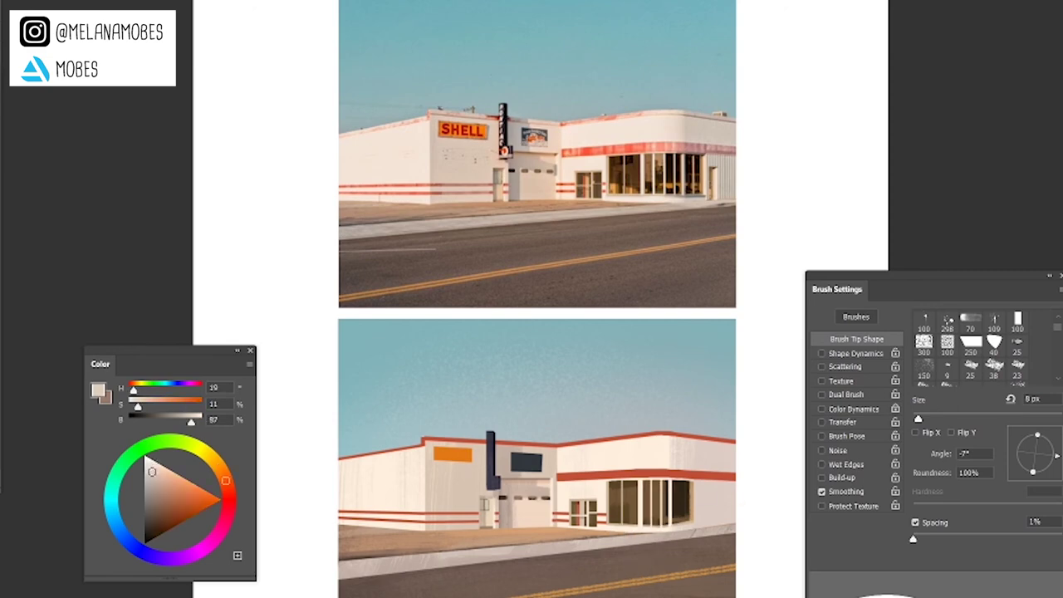
pyautogui.keyDown('alt'); pyautogui.click(669, 544); pyautogui.keyUp('alt')
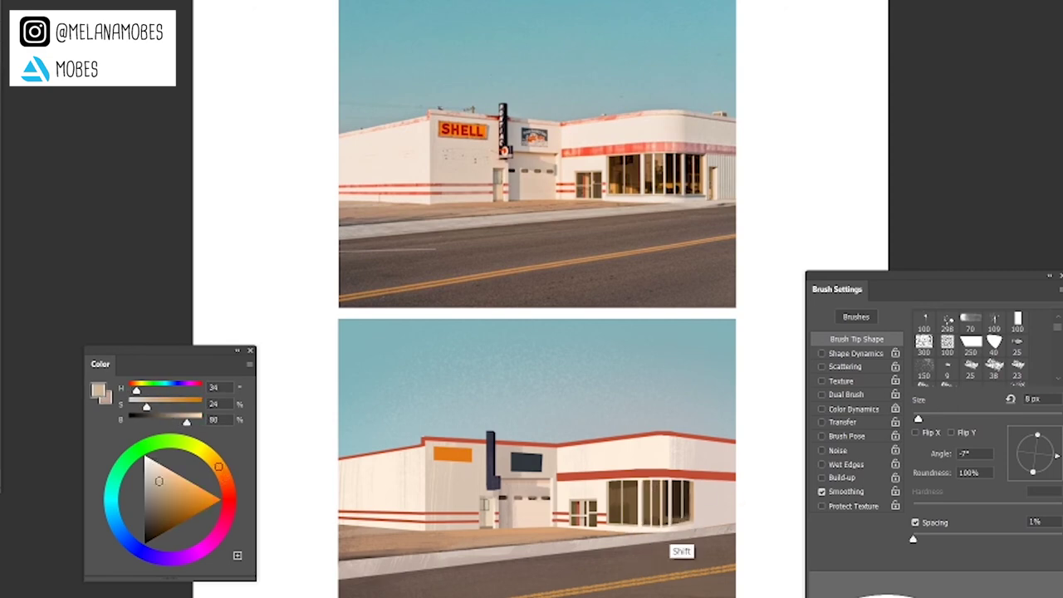
# Vary the shop window panes with dark brown (H 33, S 50, B 19) and tan (H 32, S 54, B 77) interior tones, and clean up the frame edges
pyautogui.keyDown('alt'); pyautogui.click(648, 509); pyautogui.keyUp('alt')
pyautogui.press('.')
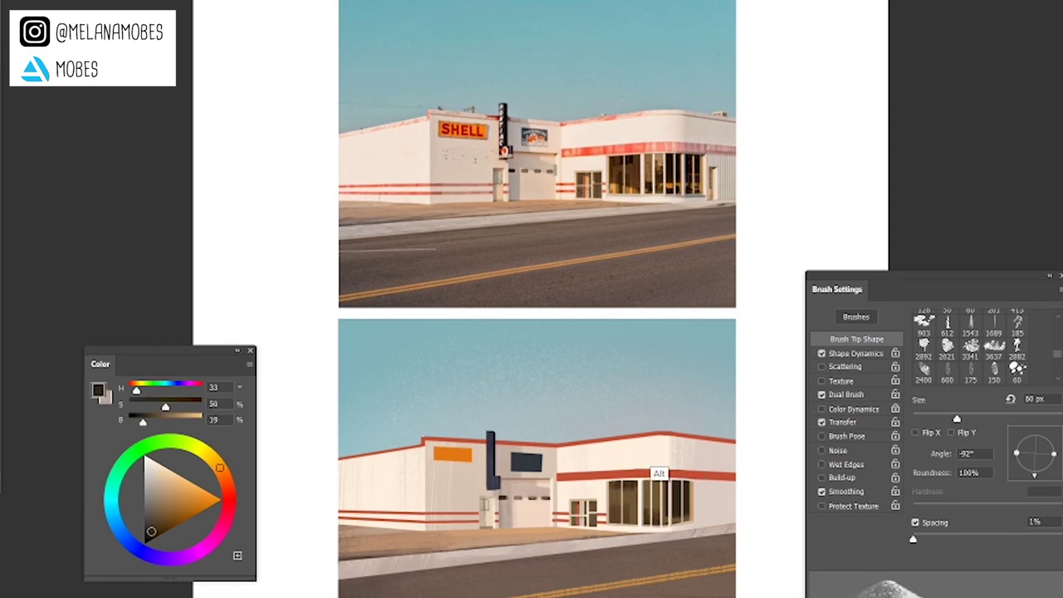
pyautogui.press('.')
pyautogui.keyDown('alt'); pyautogui.click(652, 496); pyautogui.keyUp('alt')
pyautogui.keyDown('alt'); pyautogui.click(777, 490); pyautogui.keyUp('alt')
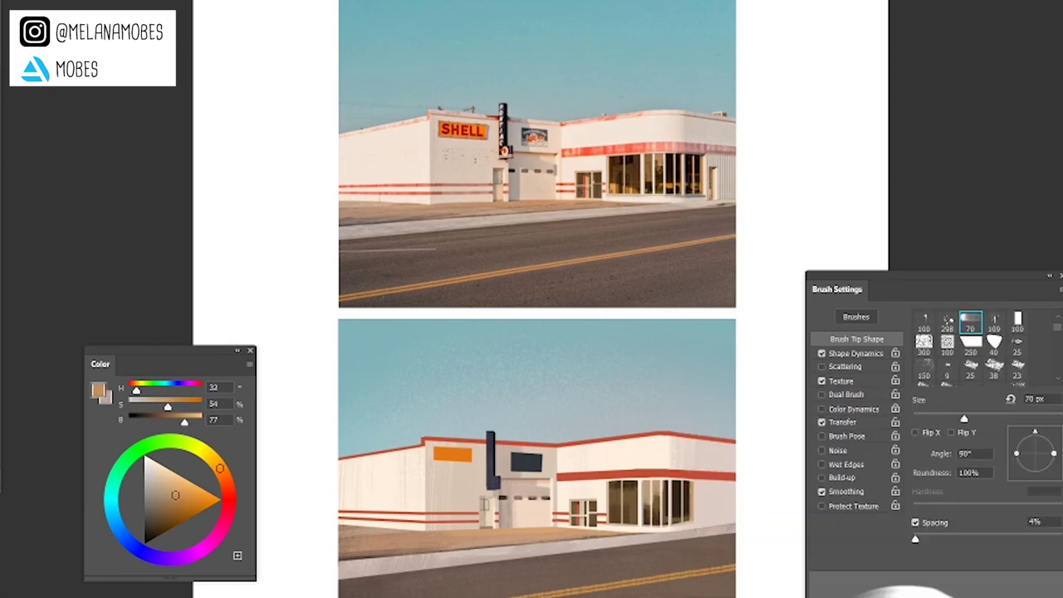
pyautogui.press('[')
pyautogui.press('[')
pyautogui.press('[')
pyautogui.press('[')
pyautogui.press('[')
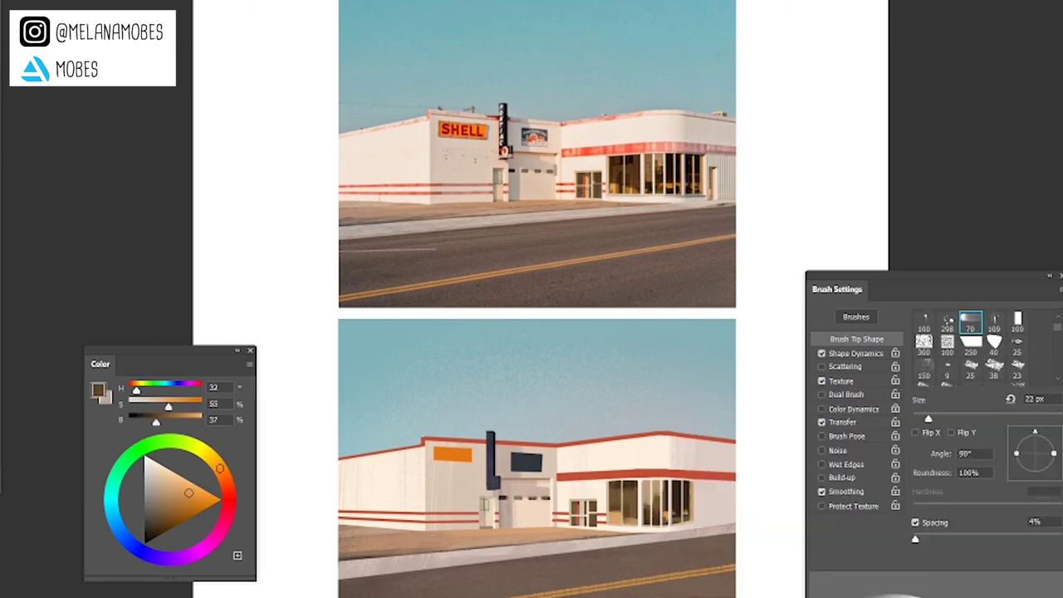
pyautogui.keyDown('alt'); pyautogui.click(636, 510); pyautogui.keyUp('alt')
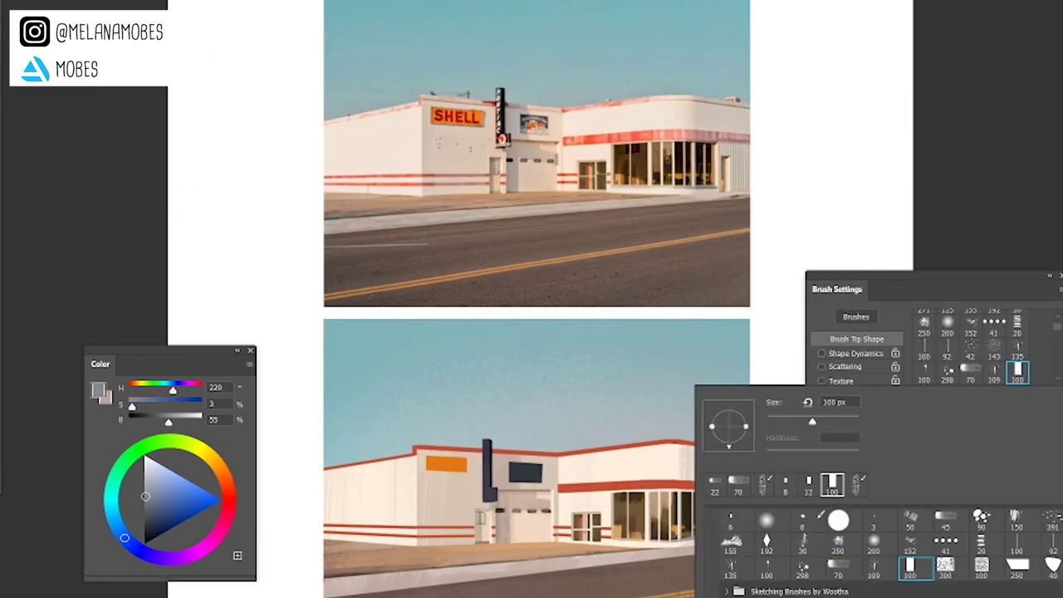
pyautogui.keyDown('alt'); pyautogui.click(711, 517); pyautogui.keyUp('alt')
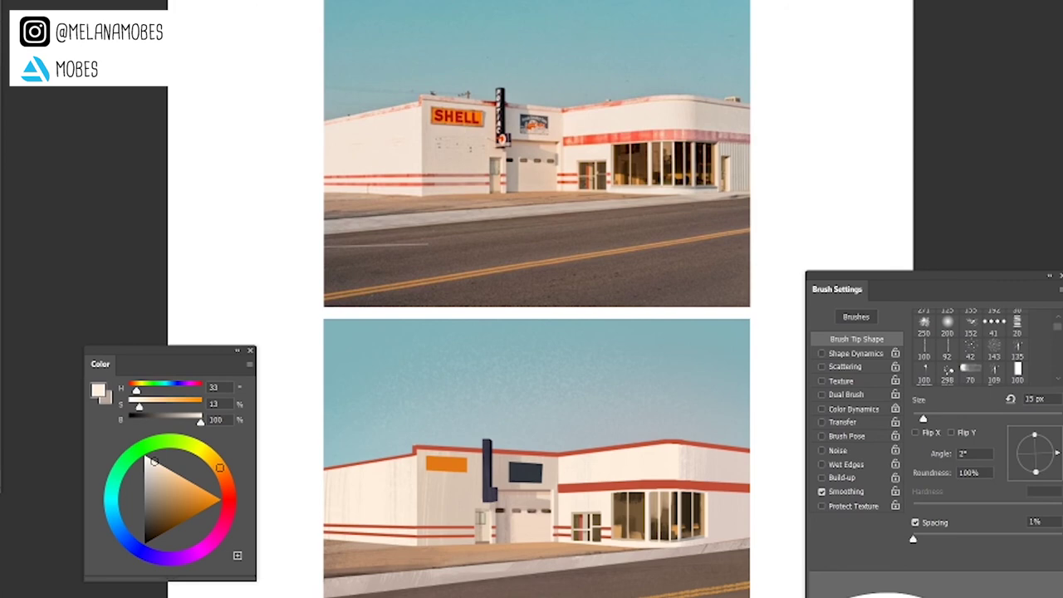
# Block in a narrow brown door (H 32, S 46, B 50) on the right side wall and shade it with a darker brown
pyautogui.press('m')
pyautogui.moveTo(712, 505); pyautogui.dragTo(725, 544)
pyautogui.press('b')
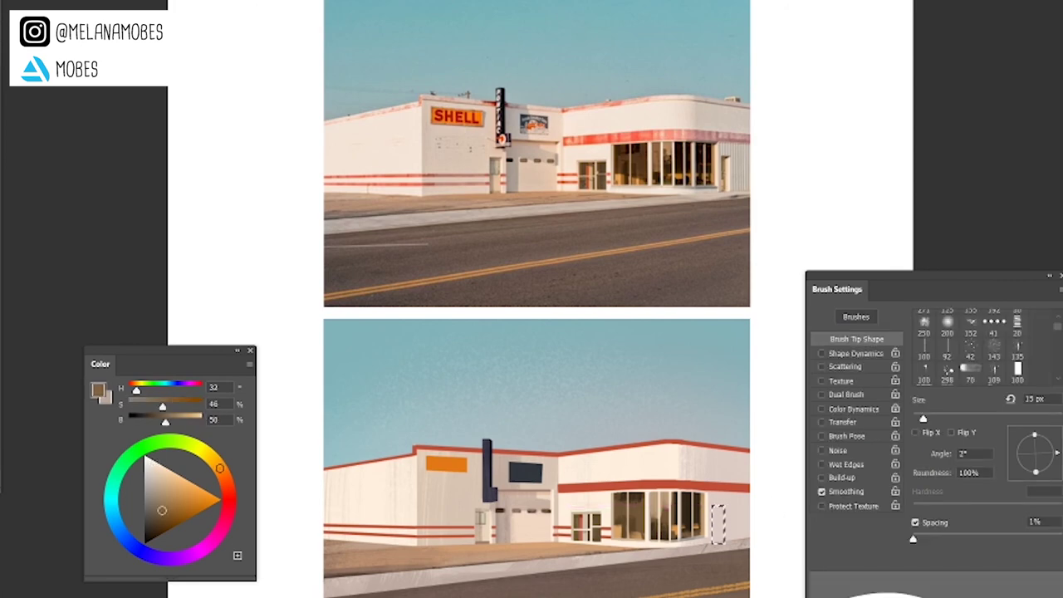
pyautogui.hotkey('alt', 'BackSpace')
pyautogui.hotkey('ctrl', 'd')
pyautogui.press('b')
pyautogui.keyDown('alt'); pyautogui.click(705, 519); pyautogui.keyUp('alt')
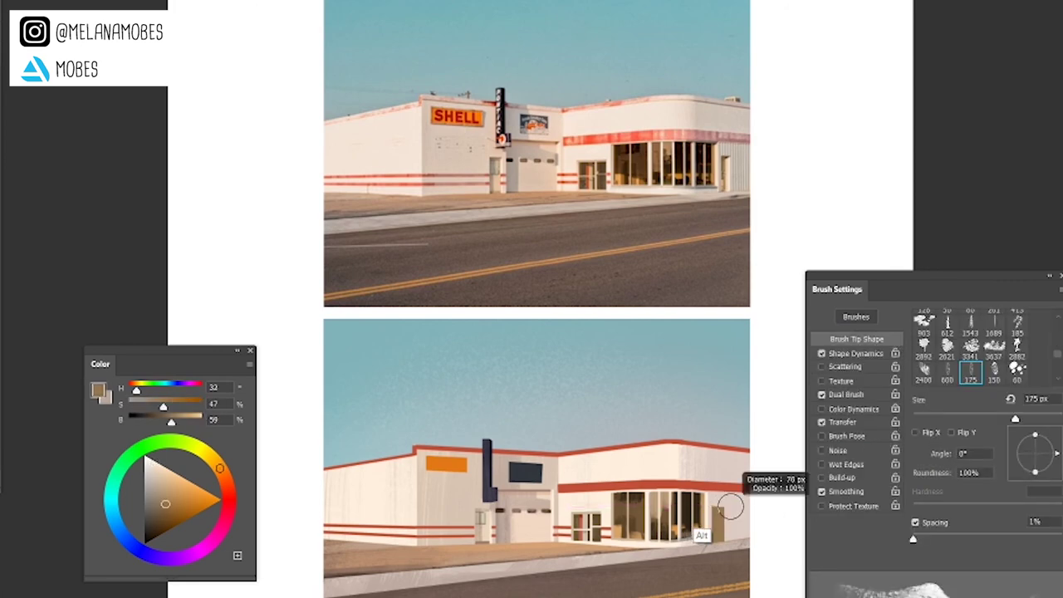
pyautogui.keyDown('alt'); pyautogui.click(735, 507); pyautogui.keyUp('alt')
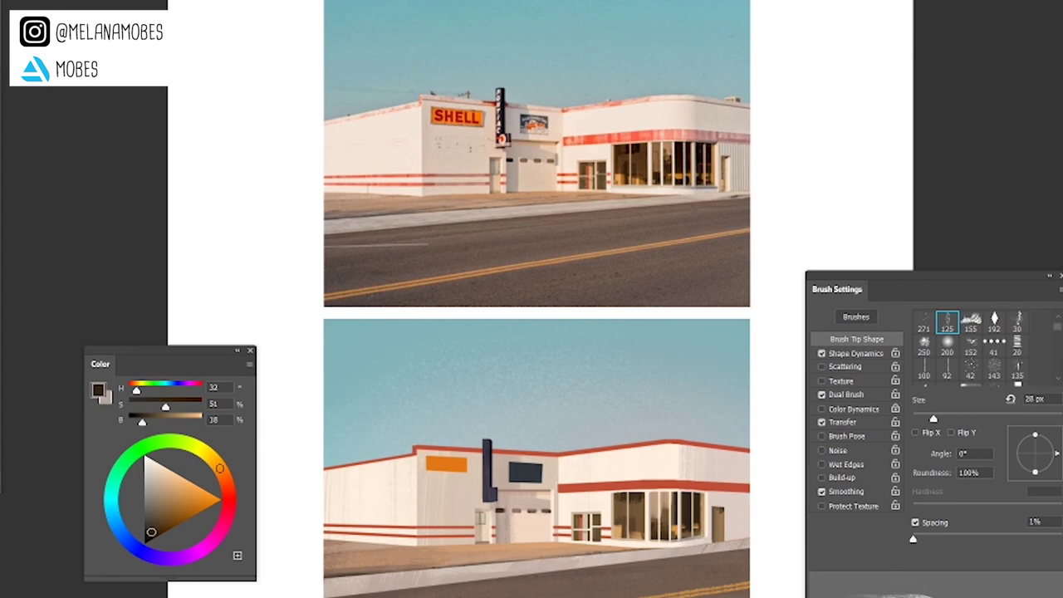
pyautogui.click(725, 551)
# Paint off-white (H 29, S 13, B 98) trim around the side door and thin vertical siding lines on that wall with a 9 px brush
pyautogui.hotkey('shift', '.')
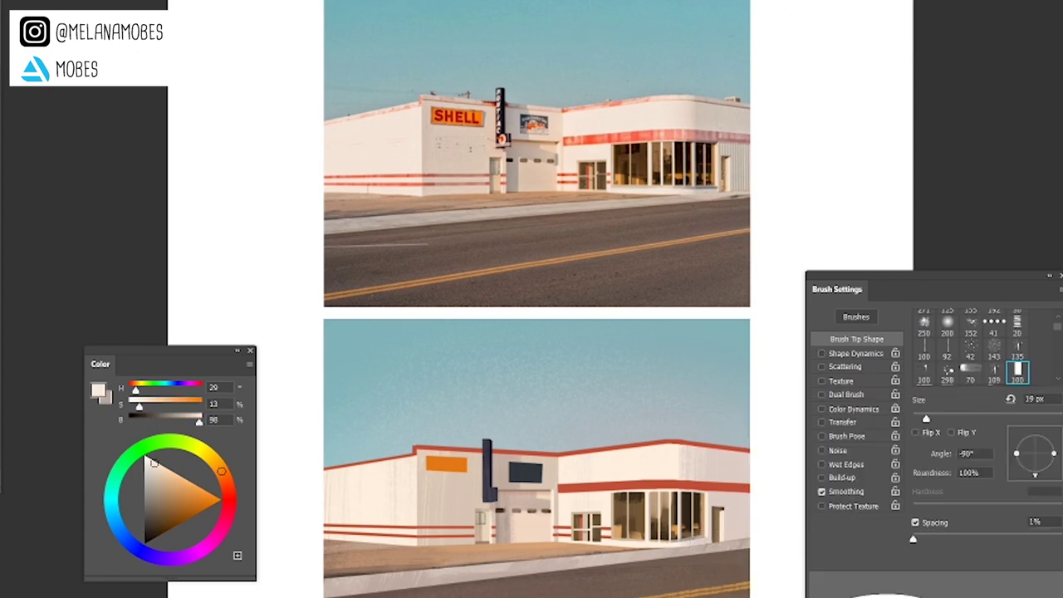
pyautogui.press('[')
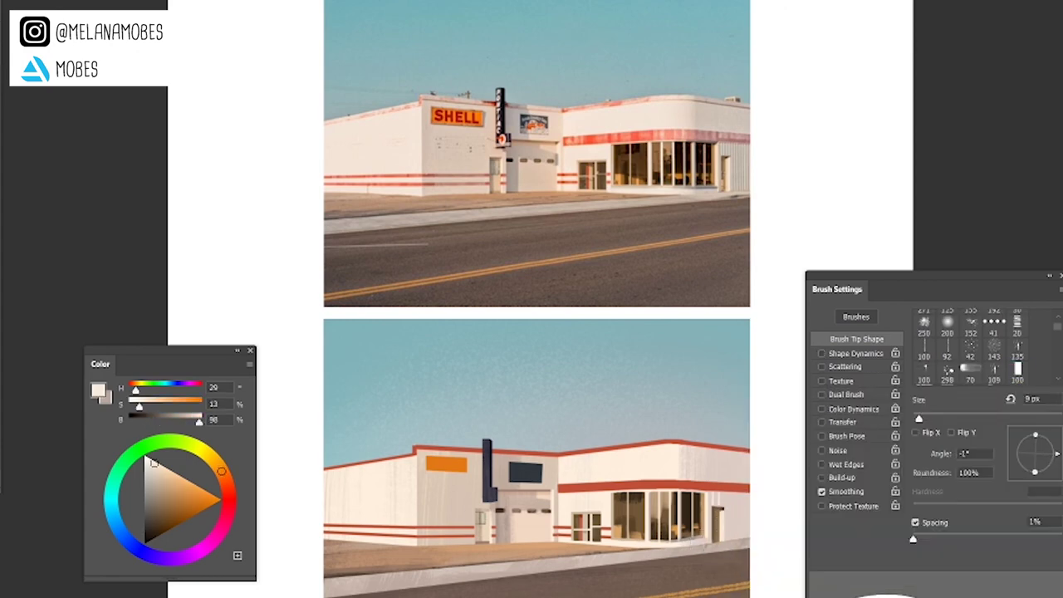
pyautogui.hotkey('ctrl', '-')
pyautogui.hotkey('shift', ',')
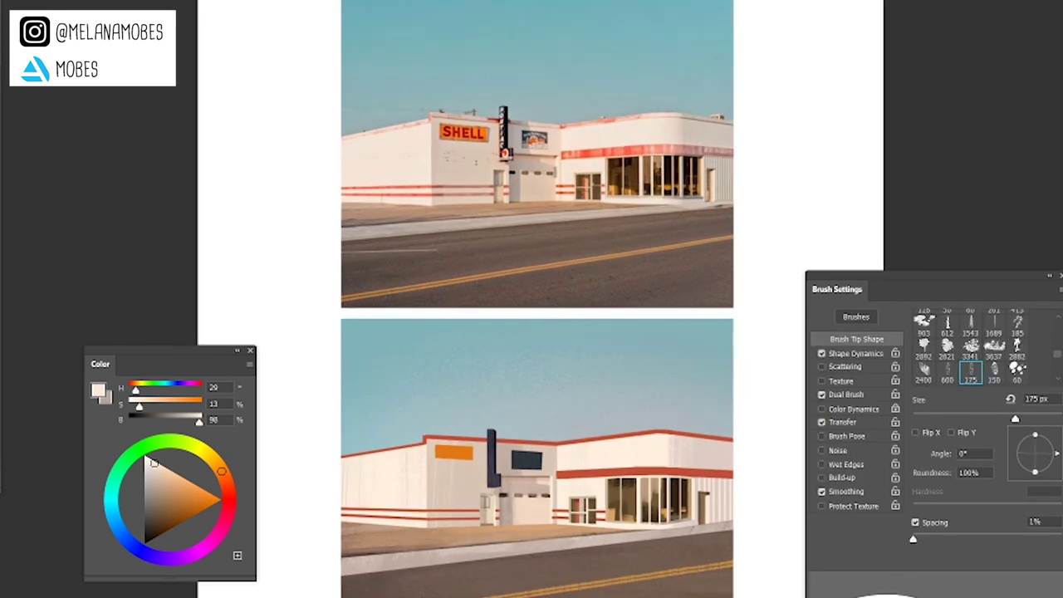
# Weather the red roof trim and bands with cream texture (H 33, S 13, B 100) and bright red accents (H 10, S 75, B 99)
pyautogui.press(']')
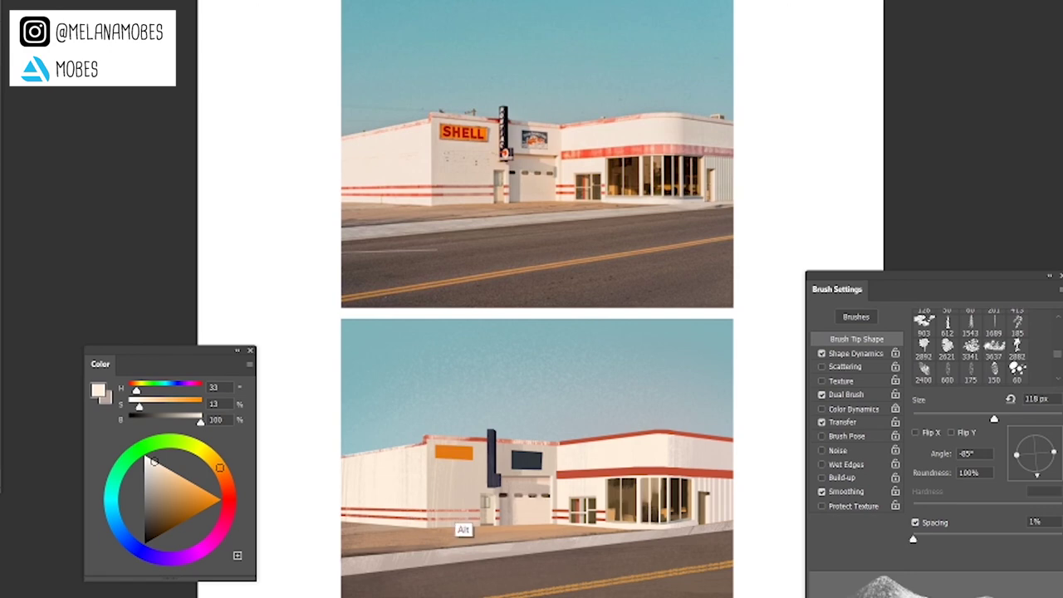
pyautogui.keyDown('alt'); pyautogui.click(464, 519); pyautogui.keyUp('alt')
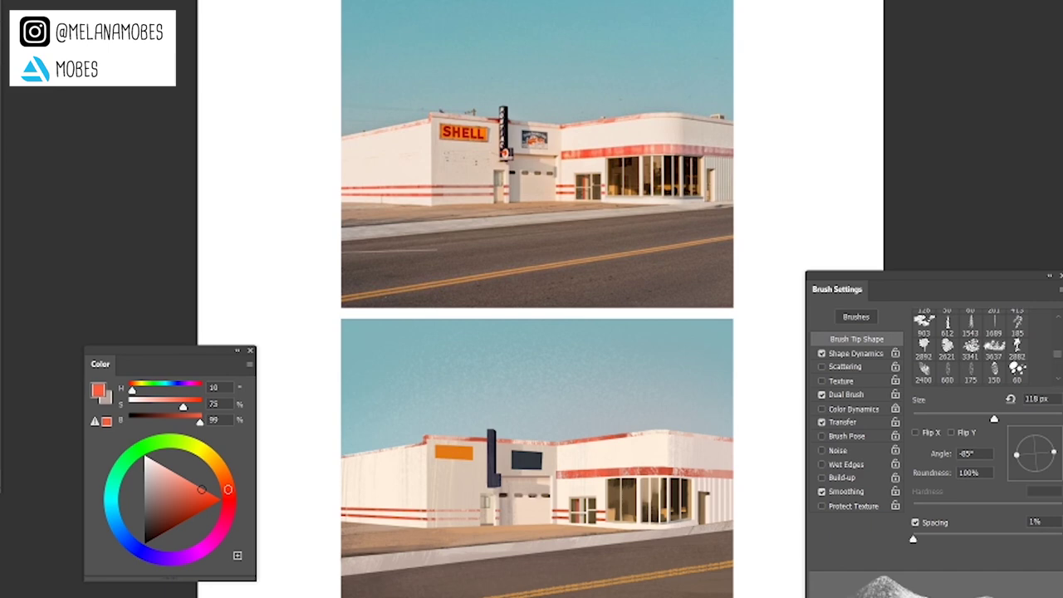
pyautogui.keyDown('alt'); pyautogui.click(643, 496); pyautogui.keyUp('alt')
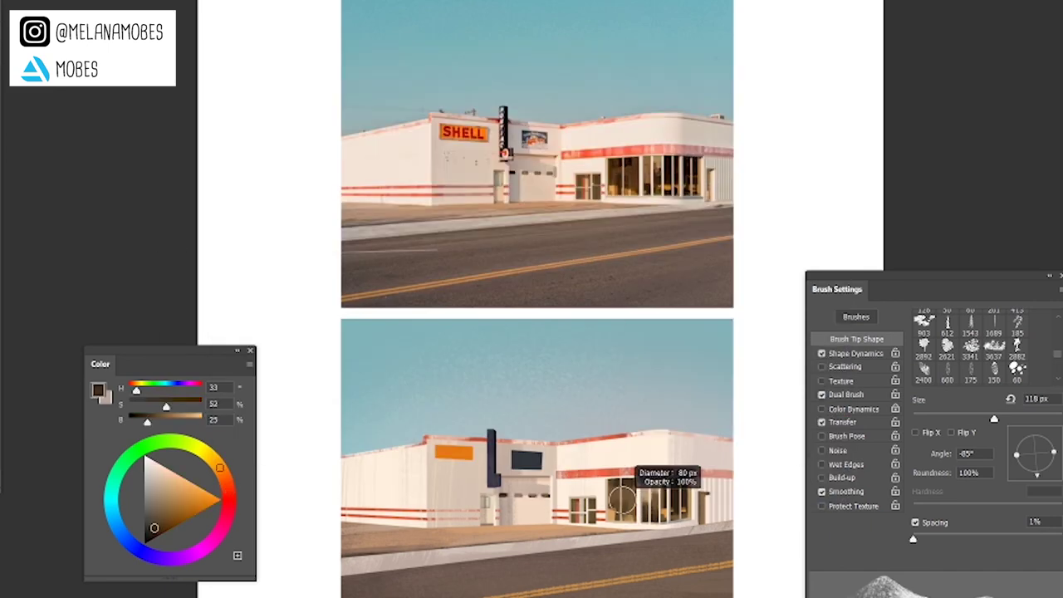
# Paint grey (H 210, S 3, B 74) and burnt orange (H 19, S 80, B 74) picture shapes on the dark blue sign above the garage
pyautogui.scroll(-1, 537, 315)
pyautogui.keyDown('alt'); pyautogui.click(458, 445); pyautogui.keyUp('alt')
pyautogui.keyDown('alt'); pyautogui.click(527, 451); pyautogui.keyUp('alt')
pyautogui.scroll(1, 531, 453)
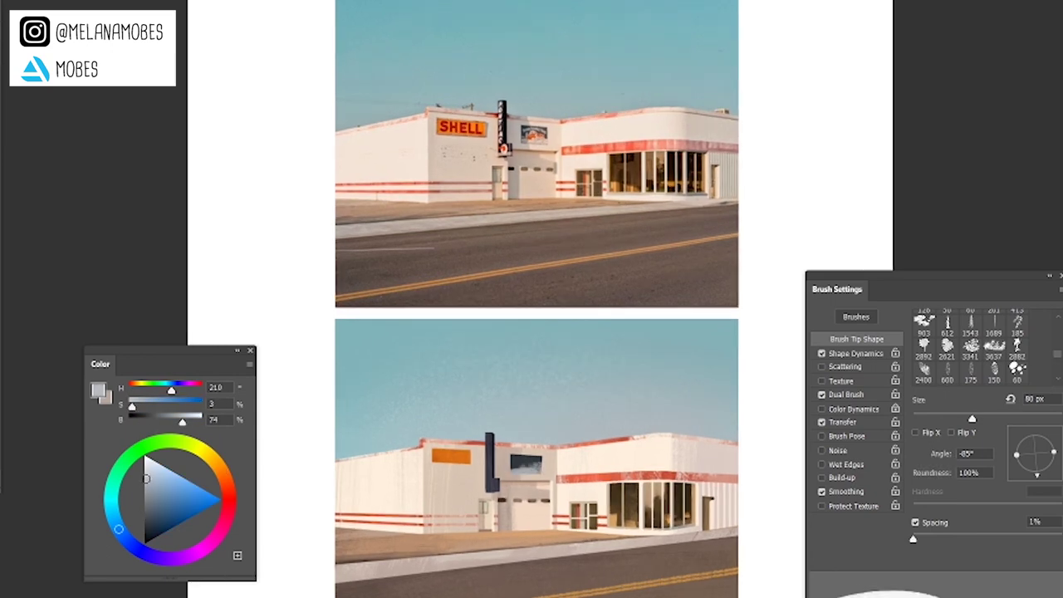
pyautogui.keyDown('alt'); pyautogui.click(446, 494); pyautogui.keyUp('alt')
pyautogui.keyDown('alt'); pyautogui.click(451, 455); pyautogui.keyUp('alt')
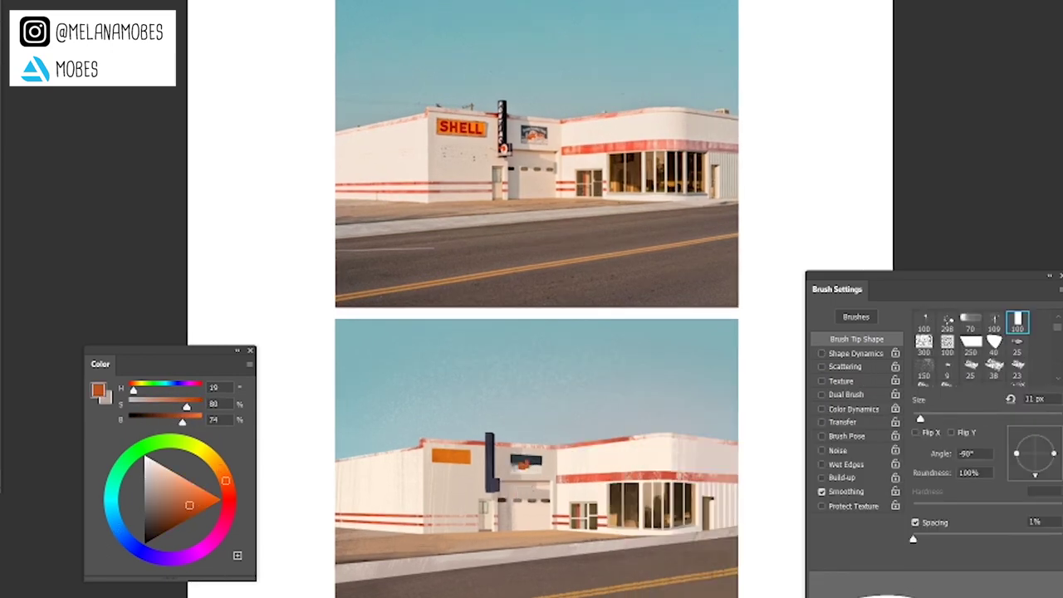
# Add light grey lettering and highlights (H 31, S 10, B 83) to the picture sign with a 6 px brush
pyautogui.keyDown('alt'); pyautogui.click(525, 496); pyautogui.keyUp('alt')
pyautogui.rightClick(525, 497)
pyautogui.write('6')
pyautogui.press('Return')
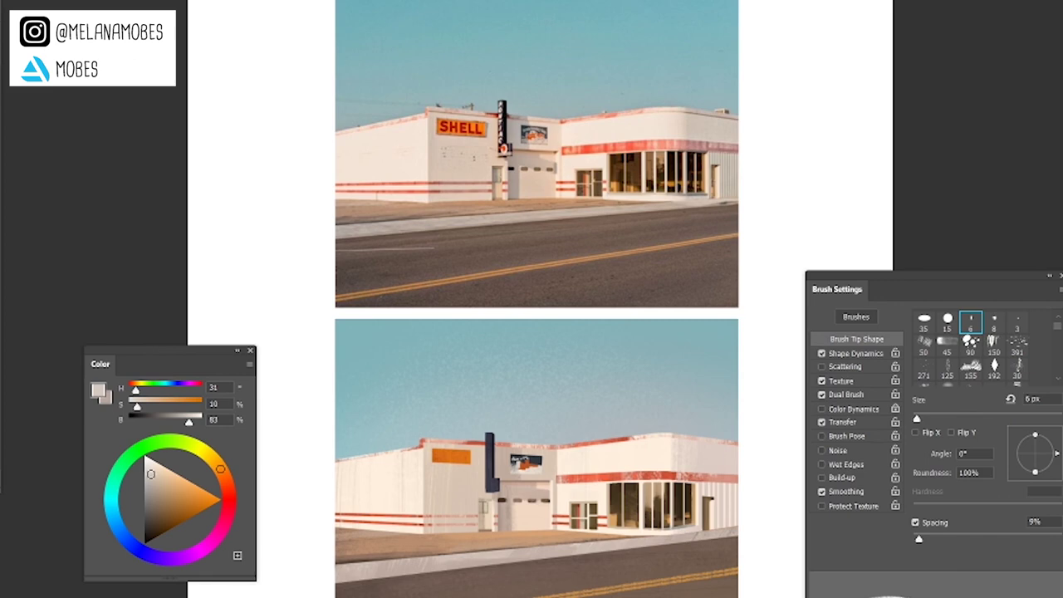
# Refine the orange sign's shape and shading and letter it SHELL in red with dark red (H 2, S 93, B 26) details
pyautogui.keyDown('alt'); pyautogui.click(490, 458); pyautogui.keyUp('alt')
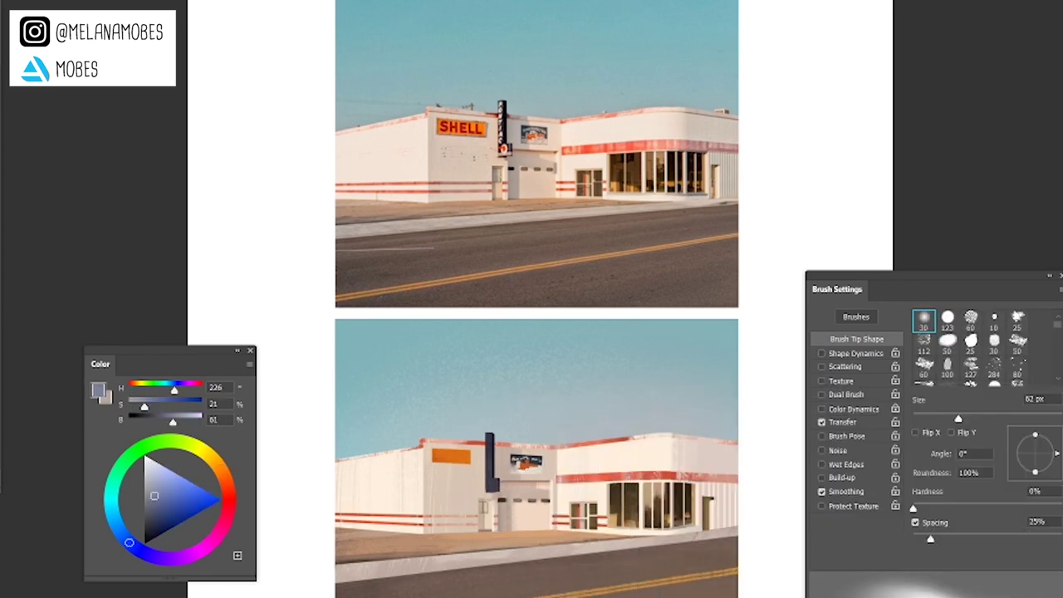
pyautogui.scroll(-1, 537, 299)
pyautogui.scroll(1, 525, 456)
pyautogui.rightClick(487, 456)
pyautogui.keyDown('alt'); pyautogui.click(453, 482); pyautogui.keyUp('alt')
pyautogui.rightClick(453, 482)
pyautogui.press('Escape')
pyautogui.moveTo(432, 419)
pyautogui.mouseDown()
pyautogui.moveTo(426, 431)
pyautogui.moveTo(458, 431)
pyautogui.mouseUp()
pyautogui.scroll(-1, 540, 299)
pyautogui.scroll(1, 540, 299)
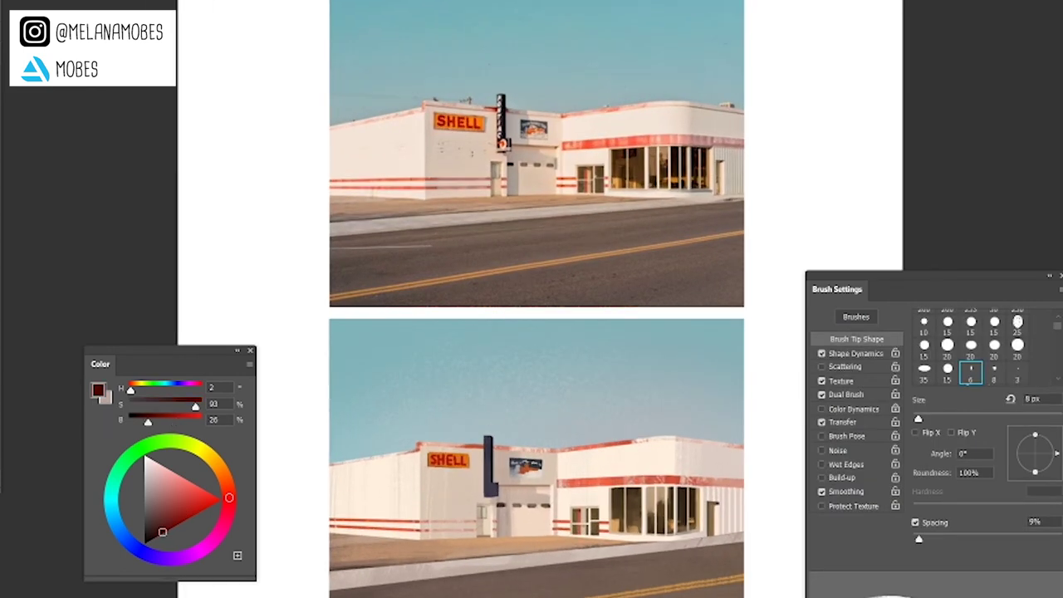
# Add light grey lettering and a red round logo to the vertical sign with a 6 px brush, plus thin dark wires above the roofs
pyautogui.keyDown('alt'); pyautogui.click(696, 509); pyautogui.keyUp('alt')
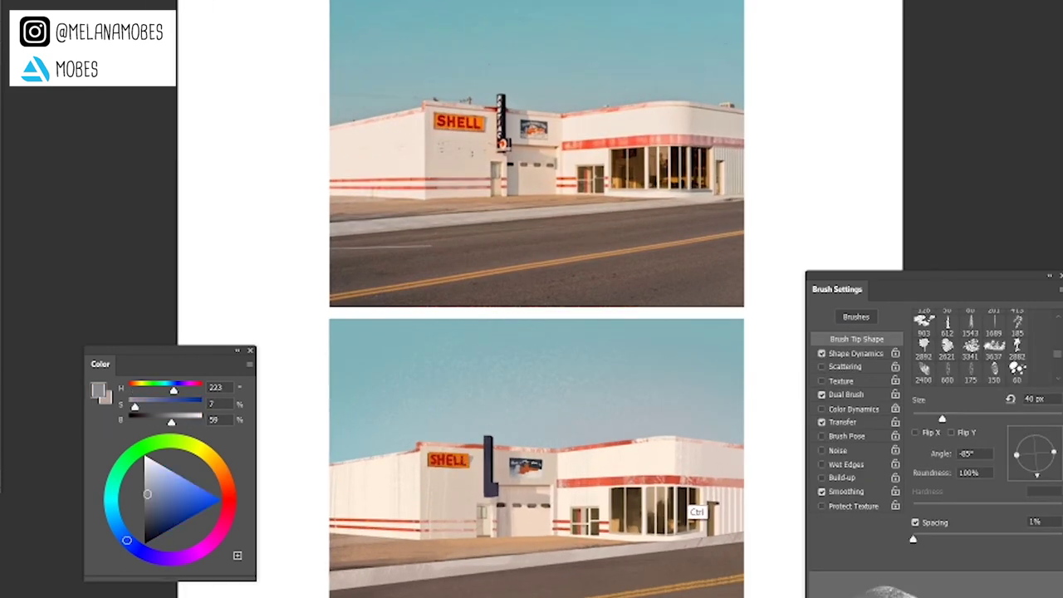
pyautogui.rightClick(551, 380)
pyautogui.press('Return')
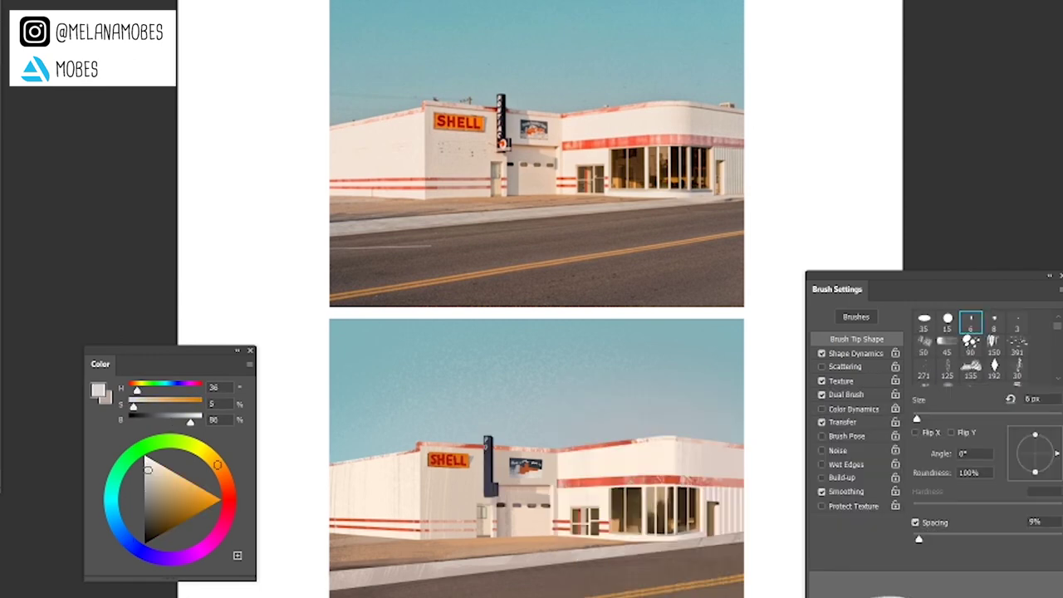
pyautogui.keyDown('alt'); pyautogui.click(488, 480); pyautogui.keyUp('alt')
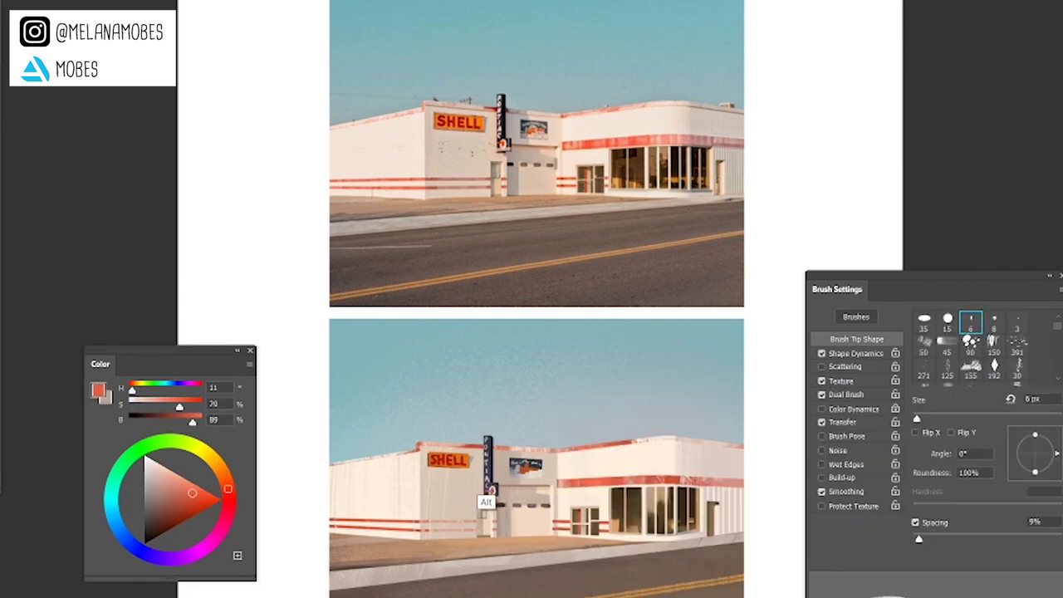
pyautogui.keyDown('alt'); pyautogui.click(485, 499); pyautogui.keyUp('alt')
pyautogui.keyDown('alt'); pyautogui.click(480, 496); pyautogui.keyUp('alt')
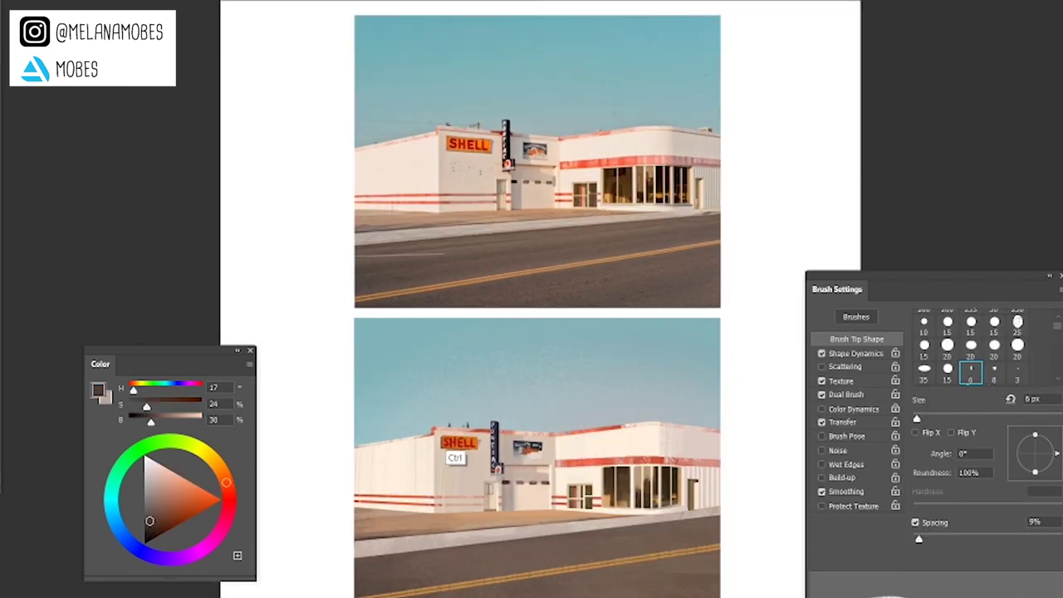
pyautogui.press('v')
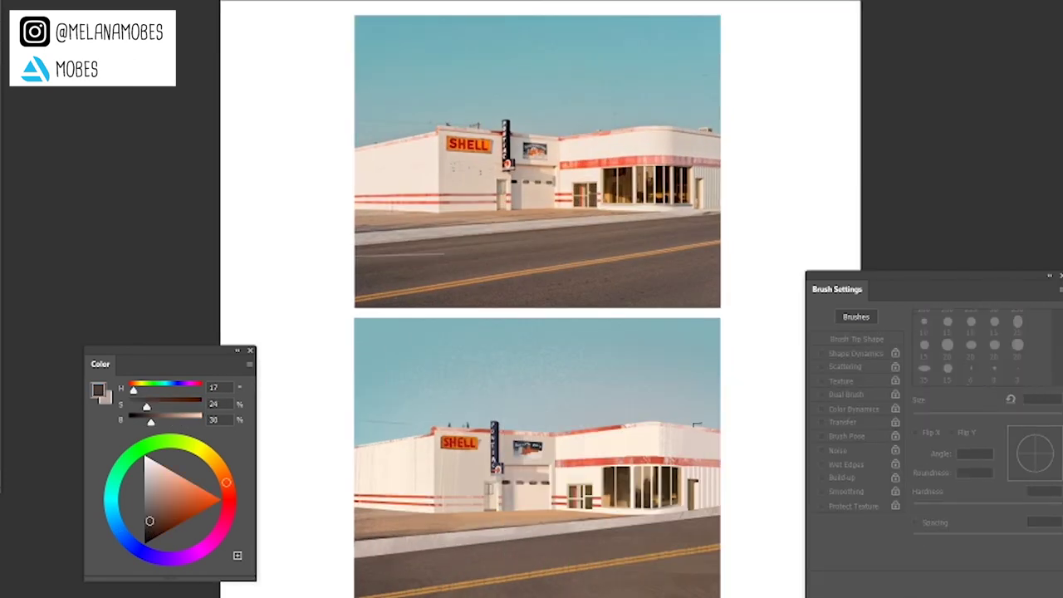